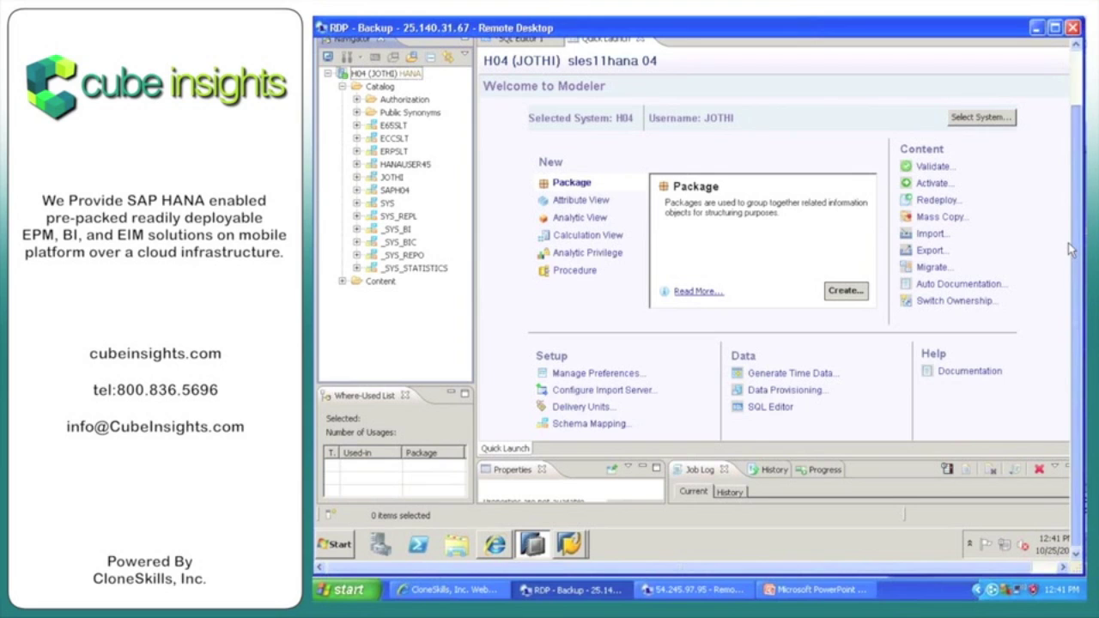
Step: Switch to the Data Warehousing Workbench: Modeling window and inspect the database system entry in the system status
{"action": "left_click", "coordinate": [578, 554]}
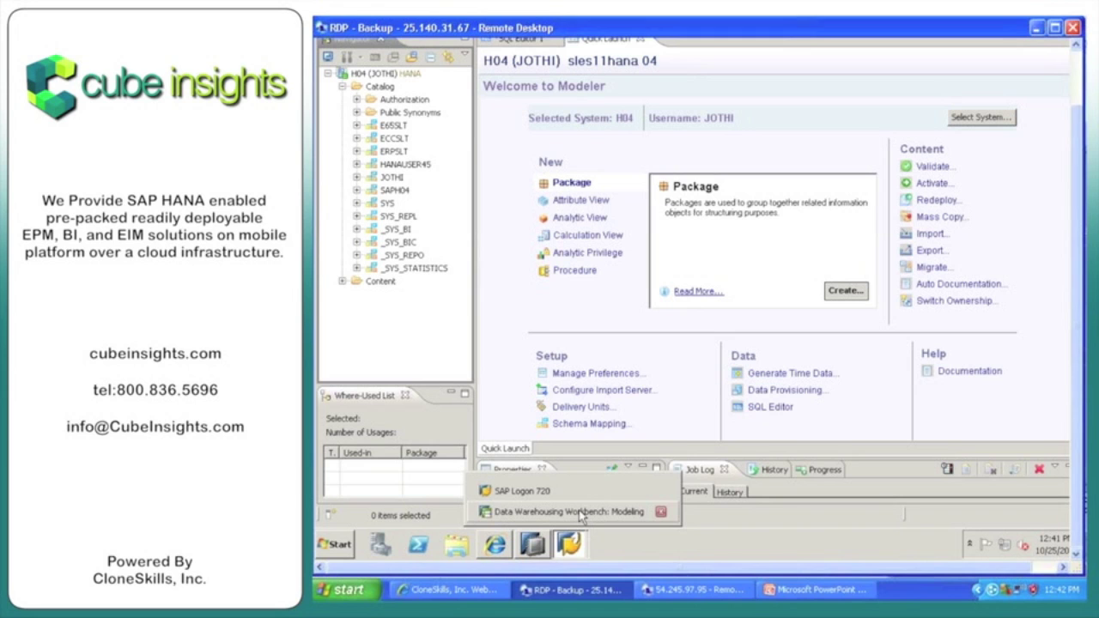
{"action": "left_click", "coordinate": [581, 512]}
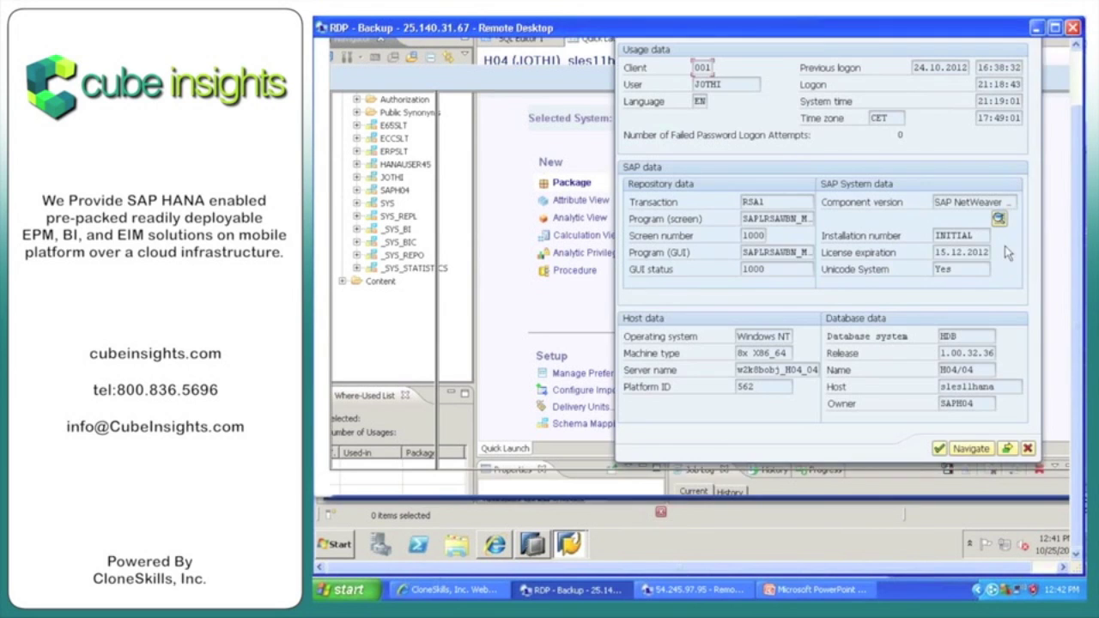
{"action": "left_click", "coordinate": [1080, 85]}
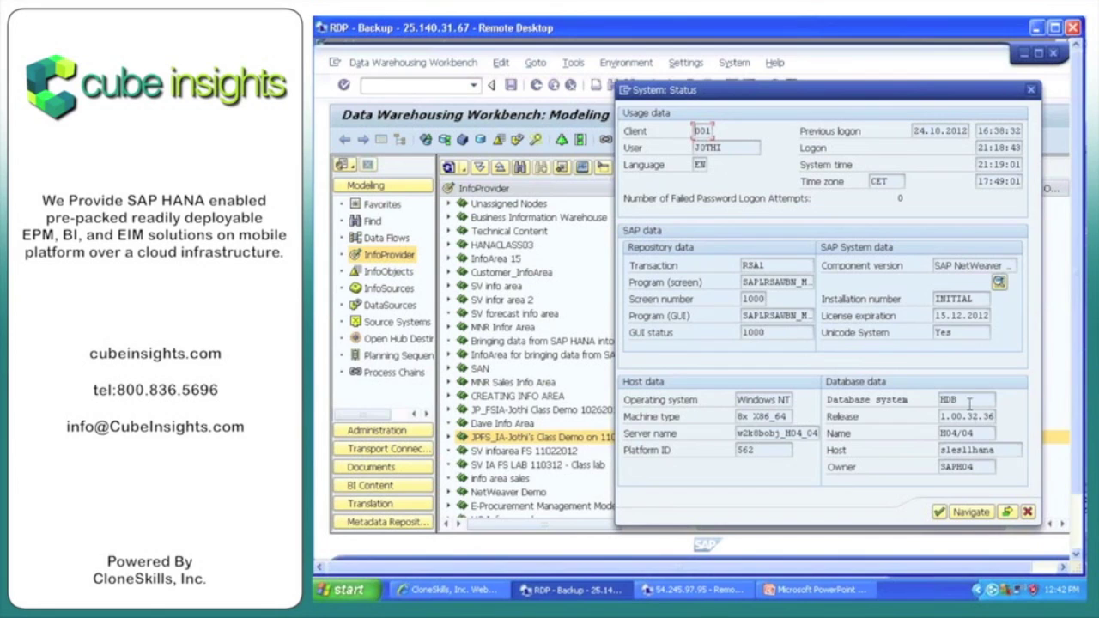
{"action": "left_click_drag", "start_coordinate": [970, 403], "coordinate": [923, 396]}
{"action": "left_click", "coordinate": [966, 397]}
{"action": "left_click_drag", "start_coordinate": [965, 397], "coordinate": [924, 396]}
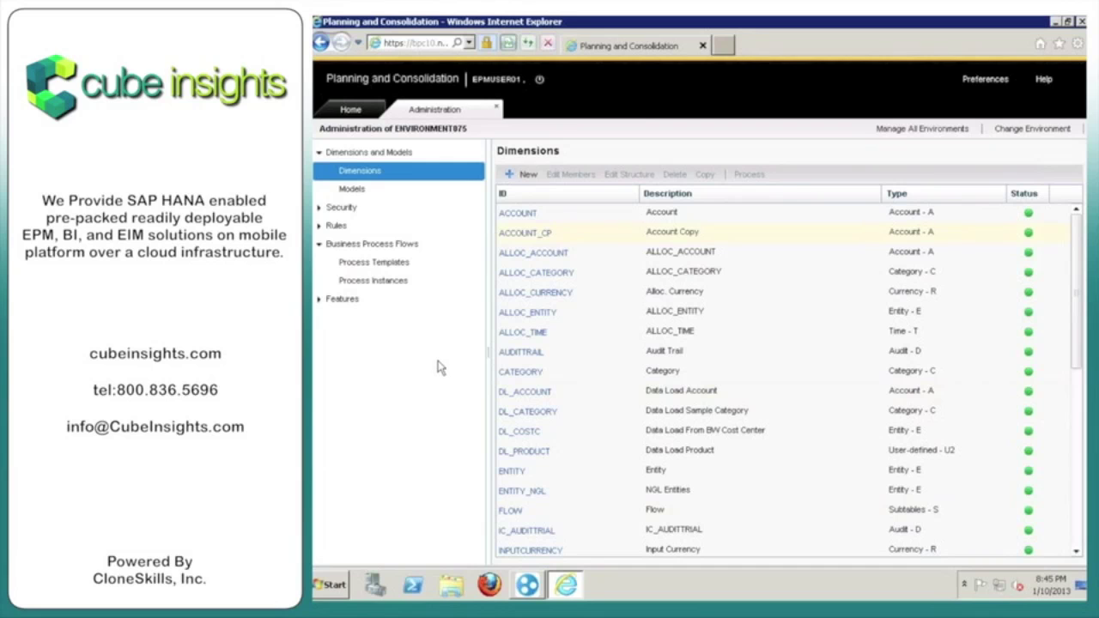
Step: In Planning and Consolidation's process templates, review activity 1.7 Set WS to Data Submitted of 1. Data Collection and close the template
{"action": "left_click", "coordinate": [390, 266]}
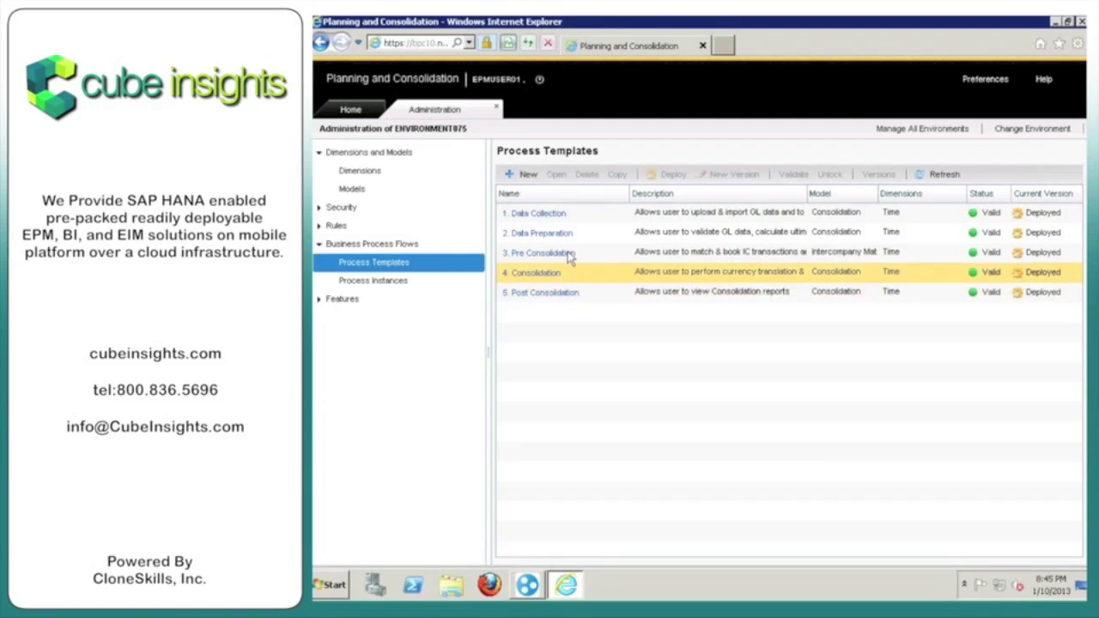
{"action": "left_click", "coordinate": [580, 216]}
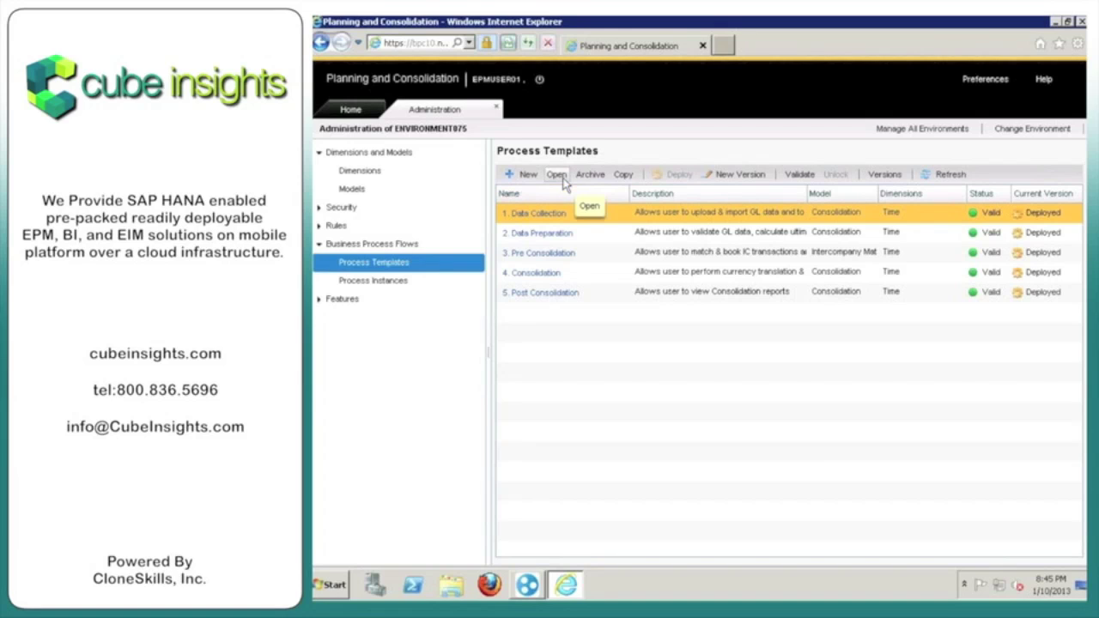
{"action": "left_click", "coordinate": [562, 179]}
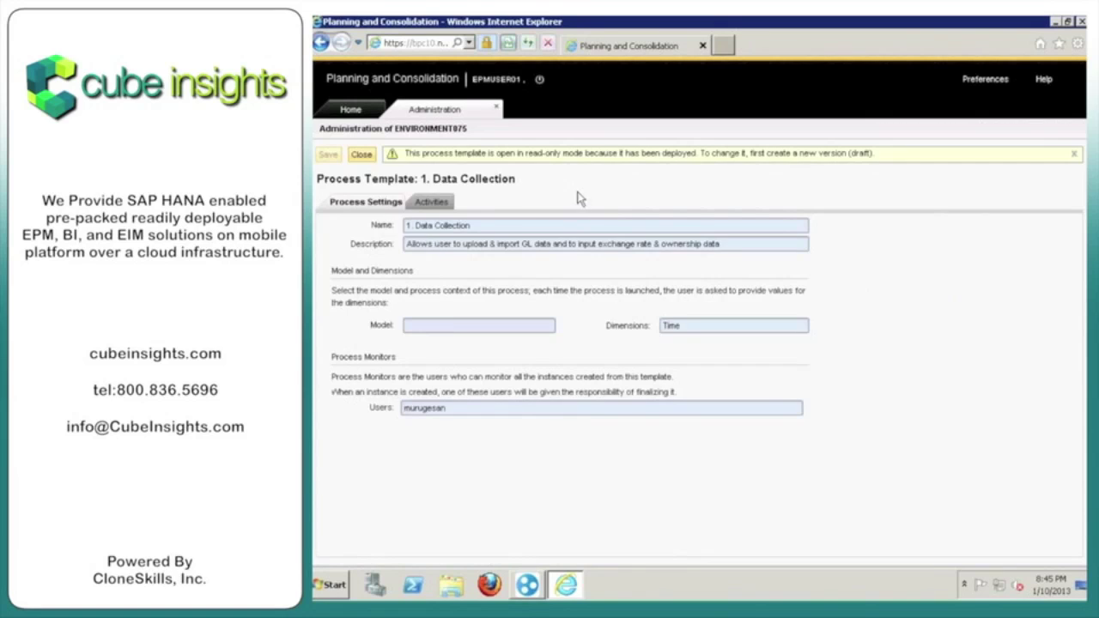
{"action": "left_click", "coordinate": [432, 202]}
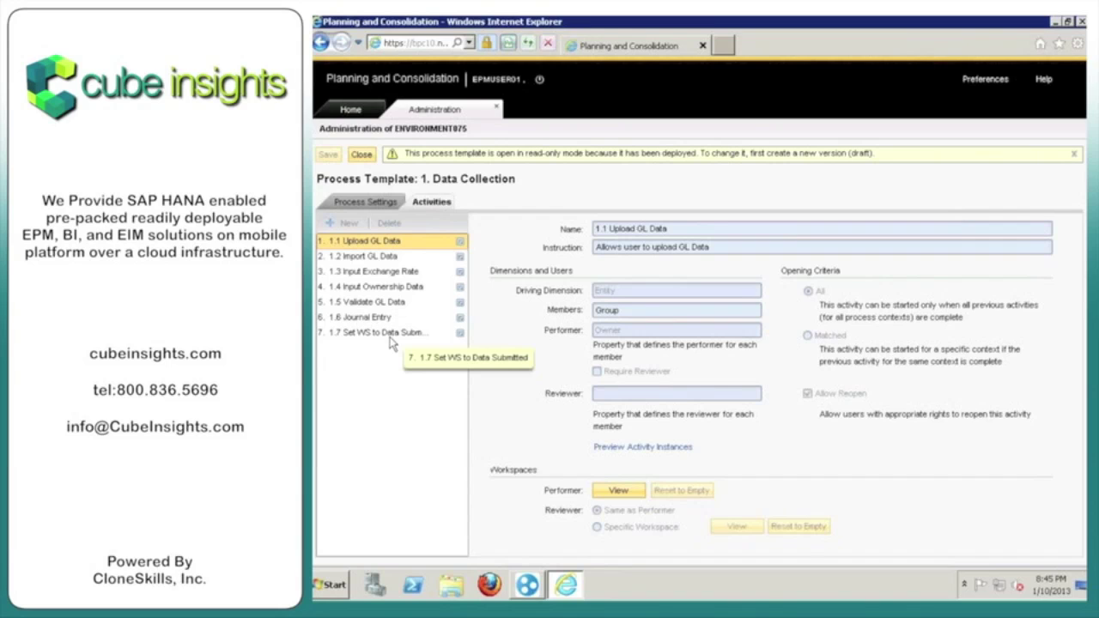
{"action": "left_click", "coordinate": [428, 336]}
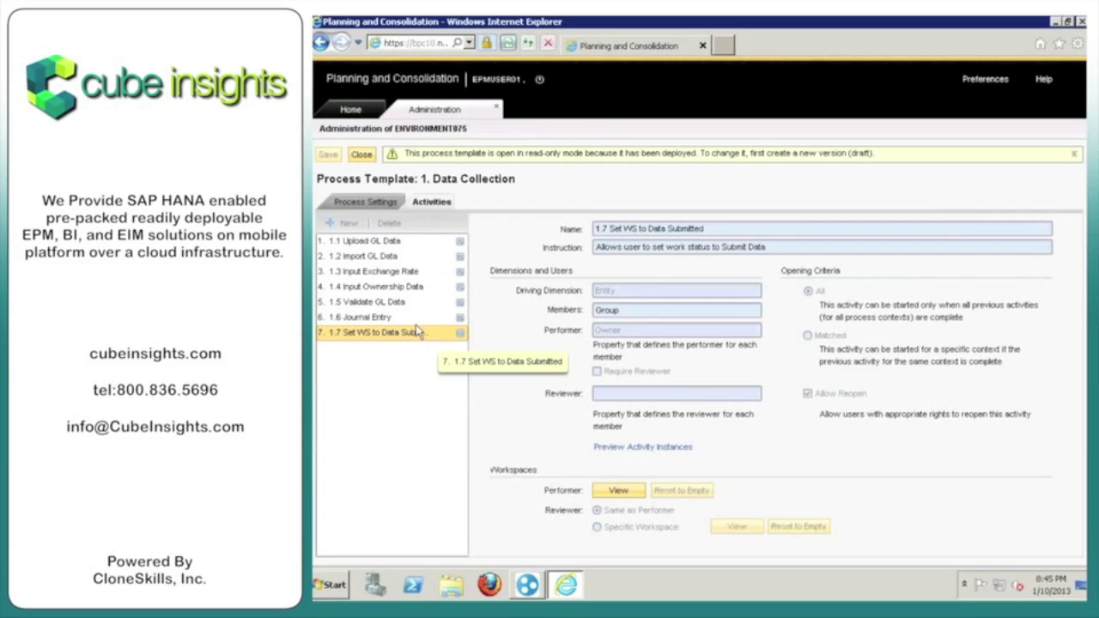
{"action": "left_click", "coordinate": [361, 155]}
Step: Review activities 2.2 through 2.6 of the 2. Data Preparation process template one after another and close the template
{"action": "left_click", "coordinate": [577, 236]}
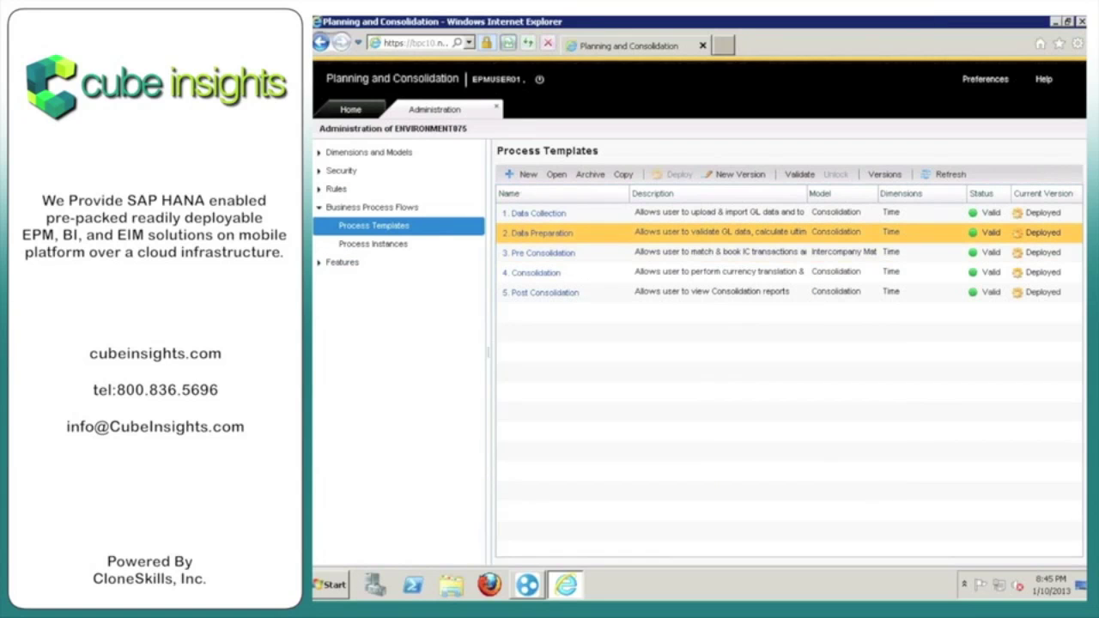
{"action": "left_click", "coordinate": [555, 175]}
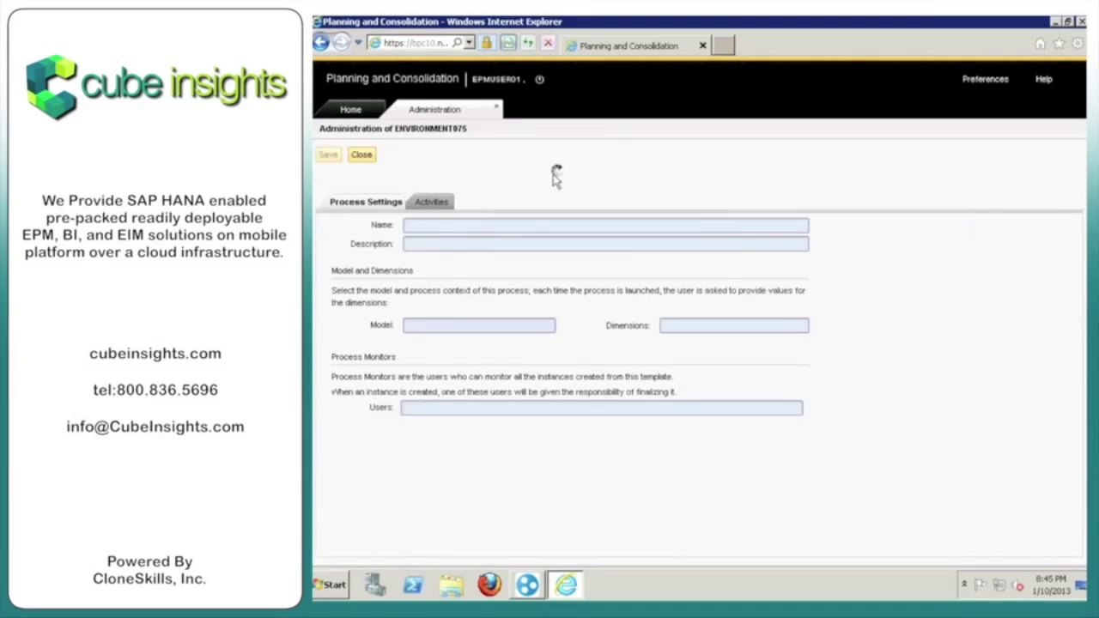
{"action": "left_click", "coordinate": [432, 203]}
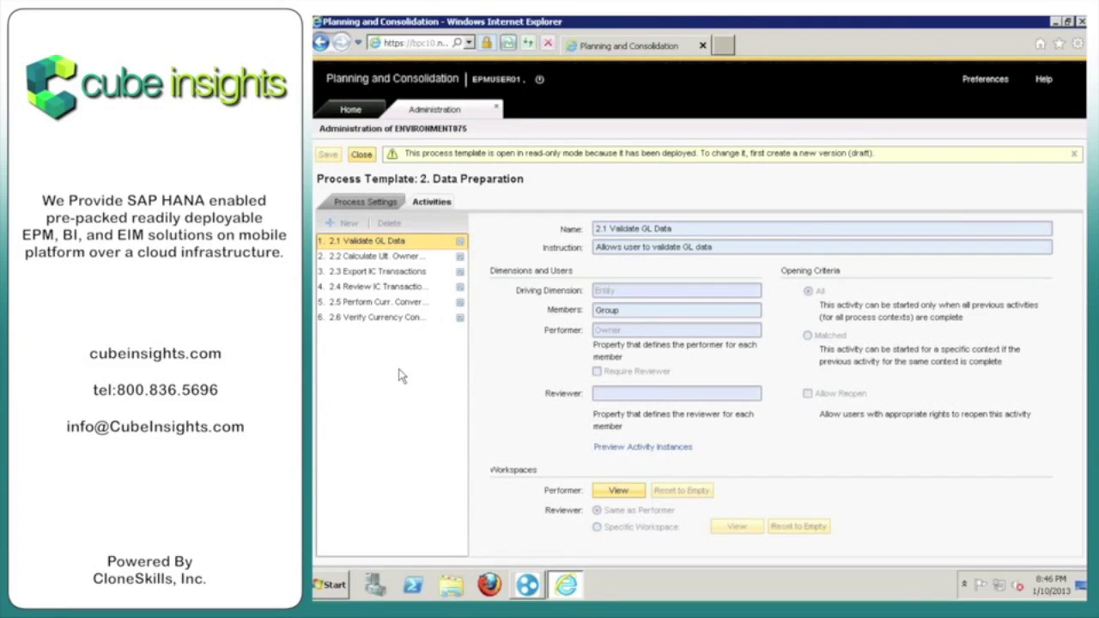
{"action": "left_click", "coordinate": [420, 256]}
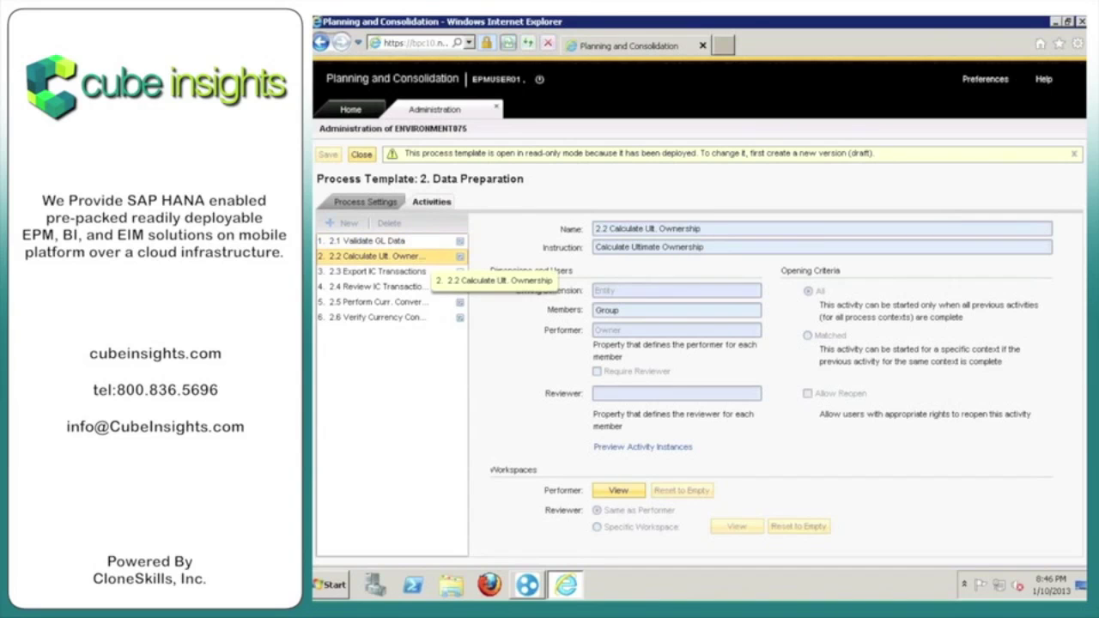
{"action": "left_click", "coordinate": [421, 276]}
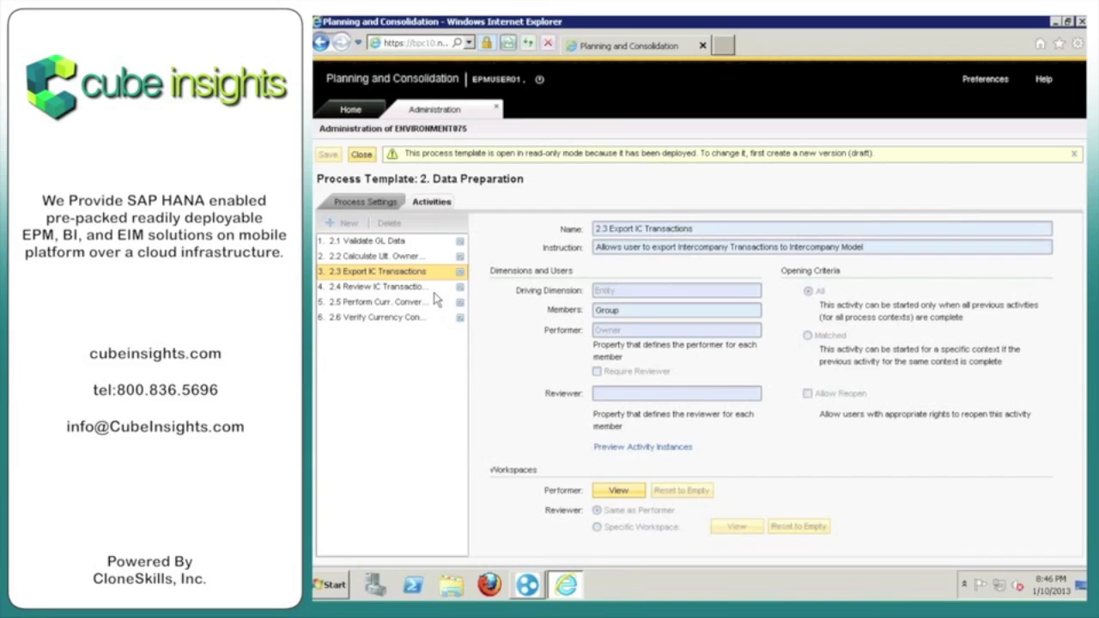
{"action": "left_click", "coordinate": [426, 287]}
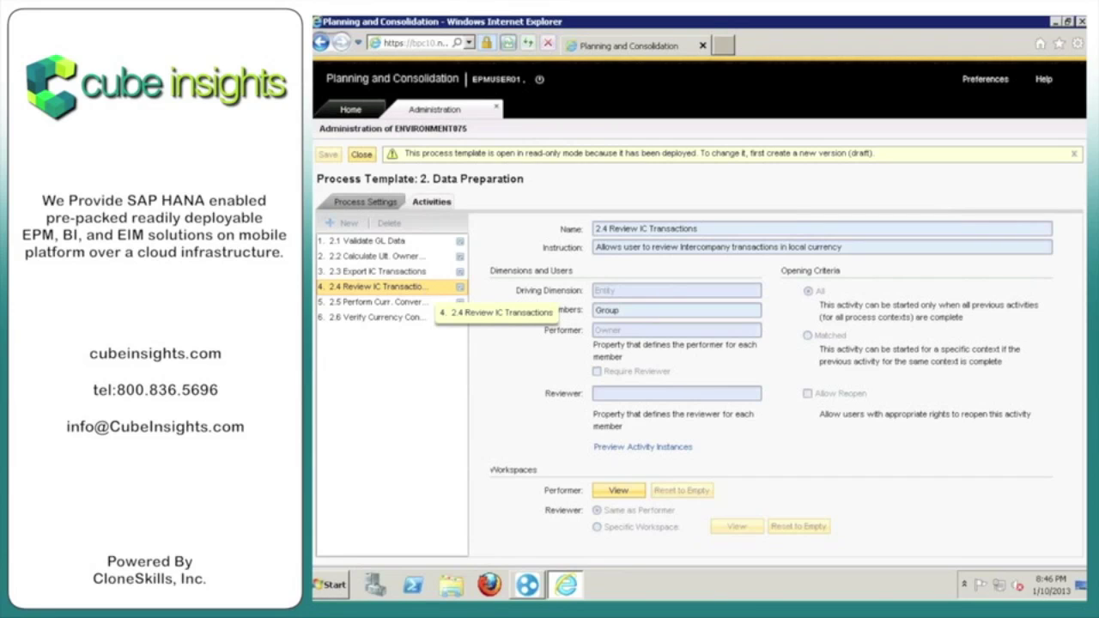
{"action": "left_click", "coordinate": [421, 306]}
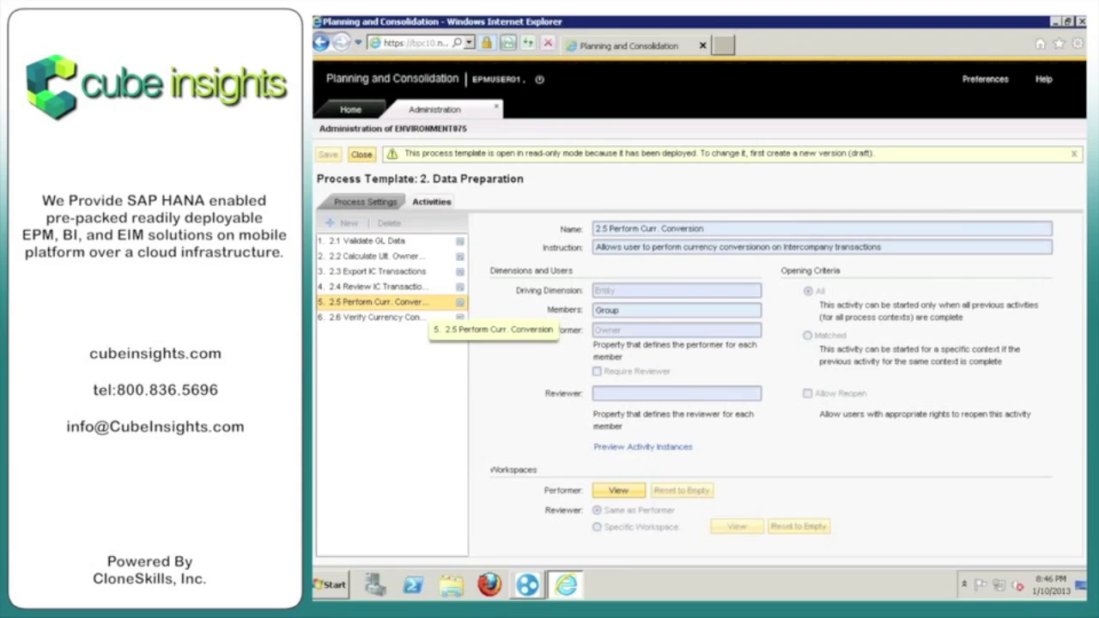
{"action": "left_click", "coordinate": [421, 321]}
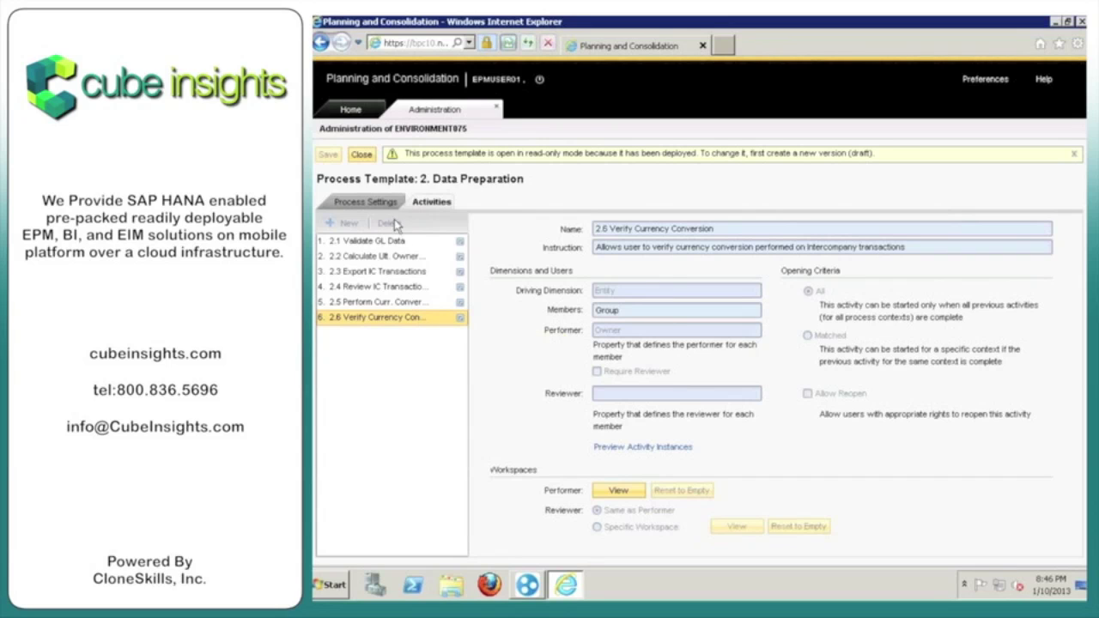
{"action": "left_click", "coordinate": [361, 156]}
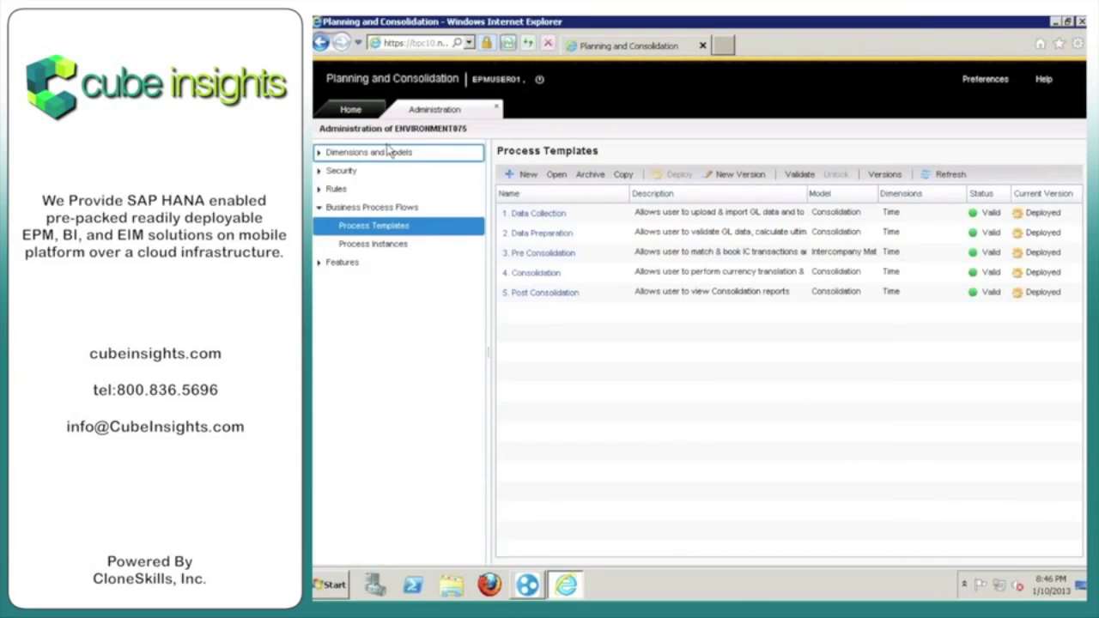
Step: Review activities 3.2 through 3.6 of the 3. Pre Consolidation process template one after another and close the template
{"action": "left_click", "coordinate": [591, 255]}
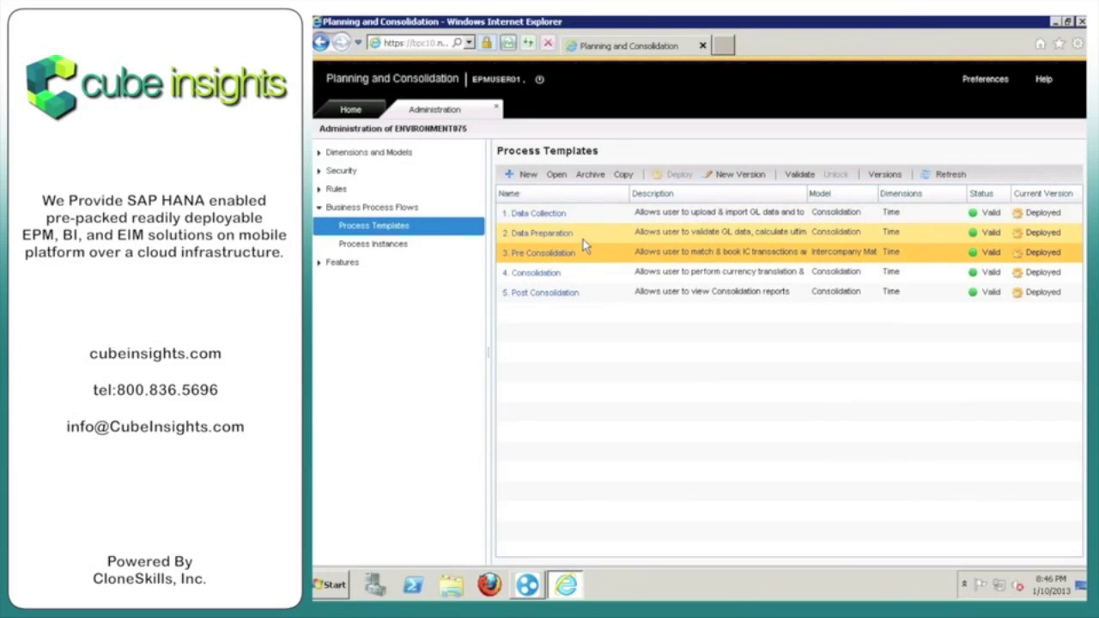
{"action": "left_click", "coordinate": [556, 174]}
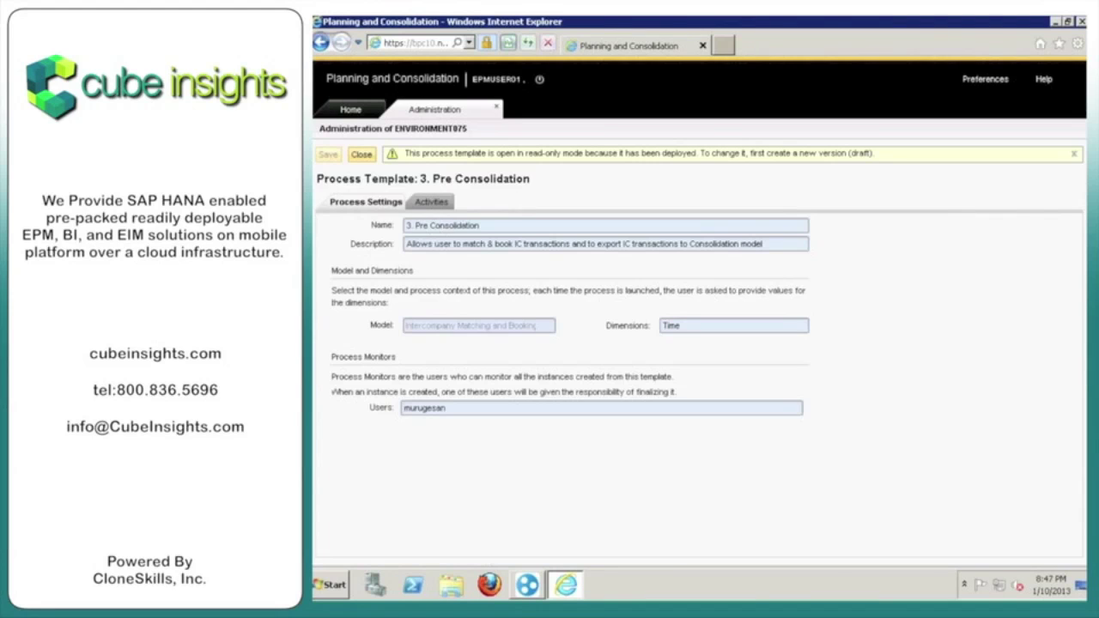
{"action": "left_click", "coordinate": [430, 203]}
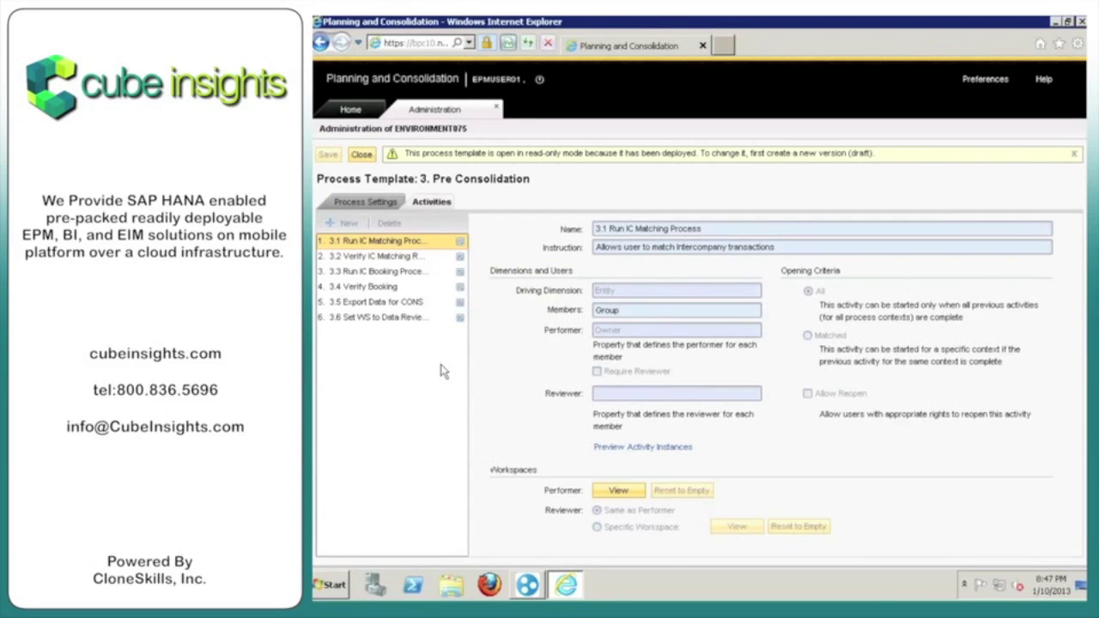
{"action": "left_click", "coordinate": [427, 260]}
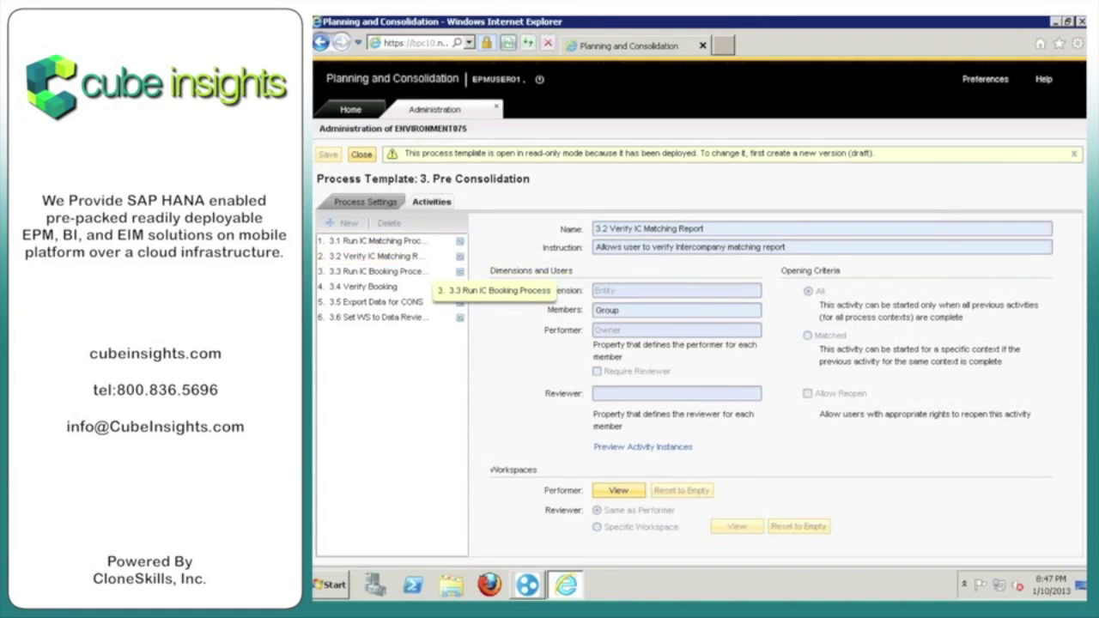
{"action": "left_click", "coordinate": [427, 274]}
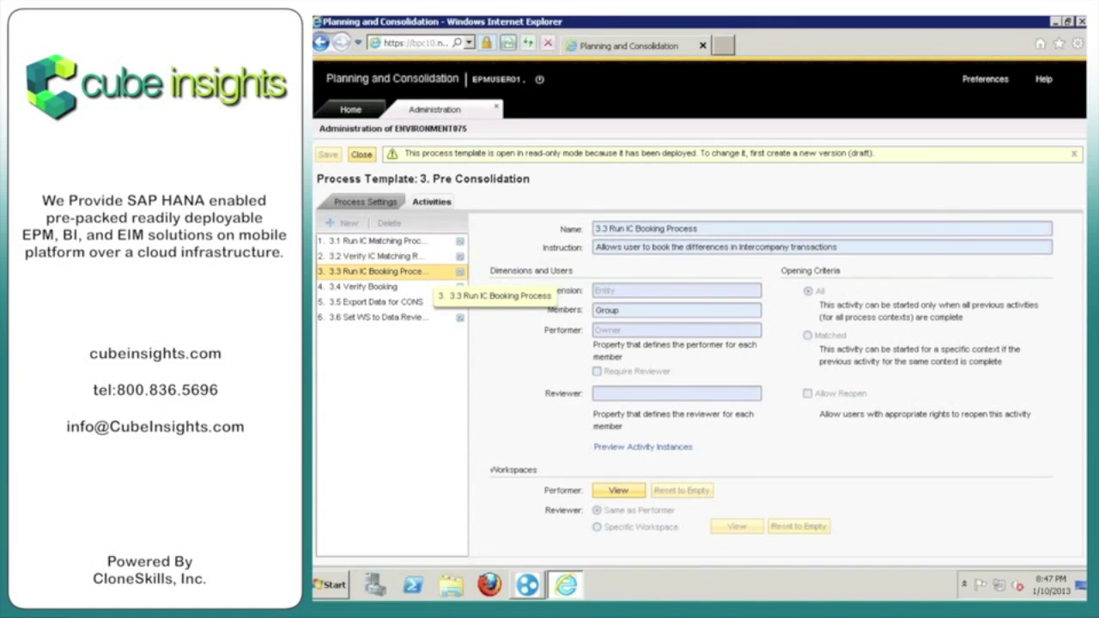
{"action": "left_click", "coordinate": [402, 289]}
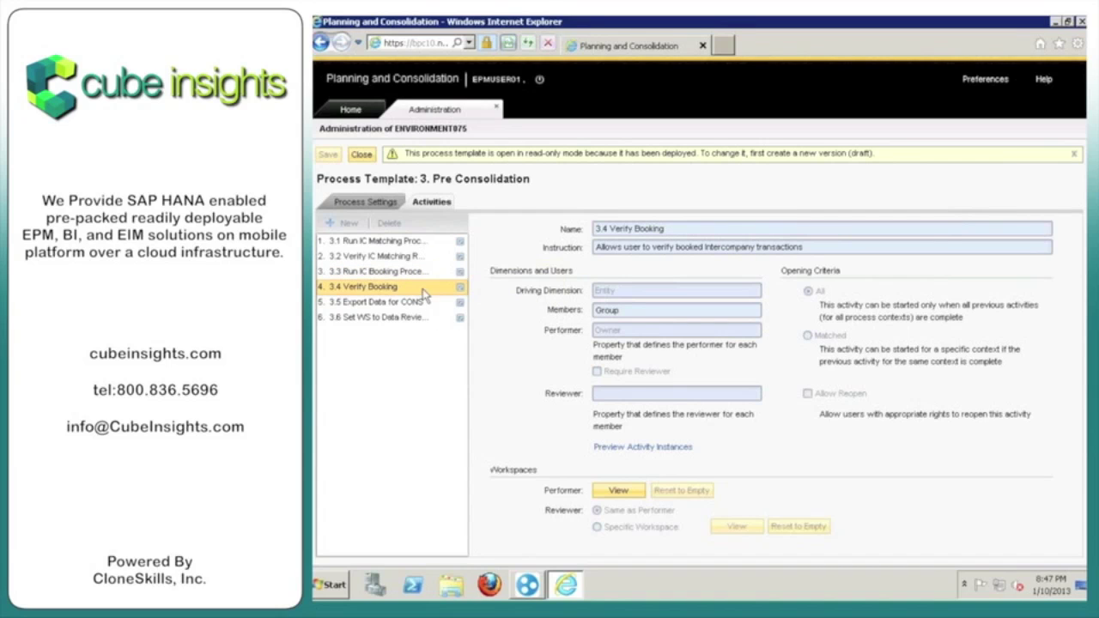
{"action": "left_click", "coordinate": [425, 303]}
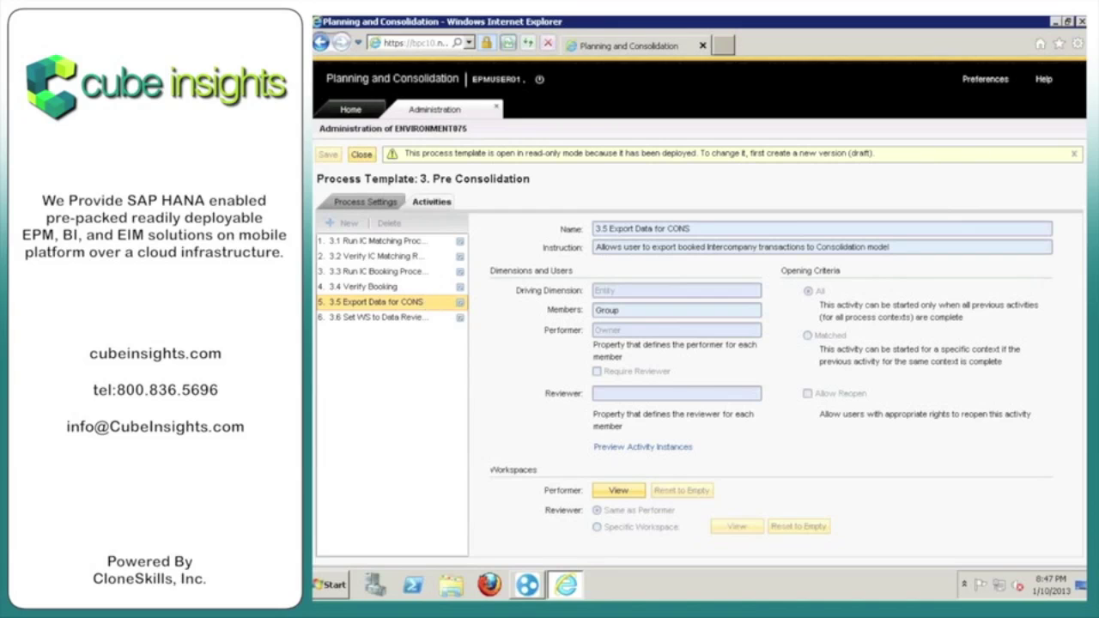
{"action": "left_click", "coordinate": [428, 319]}
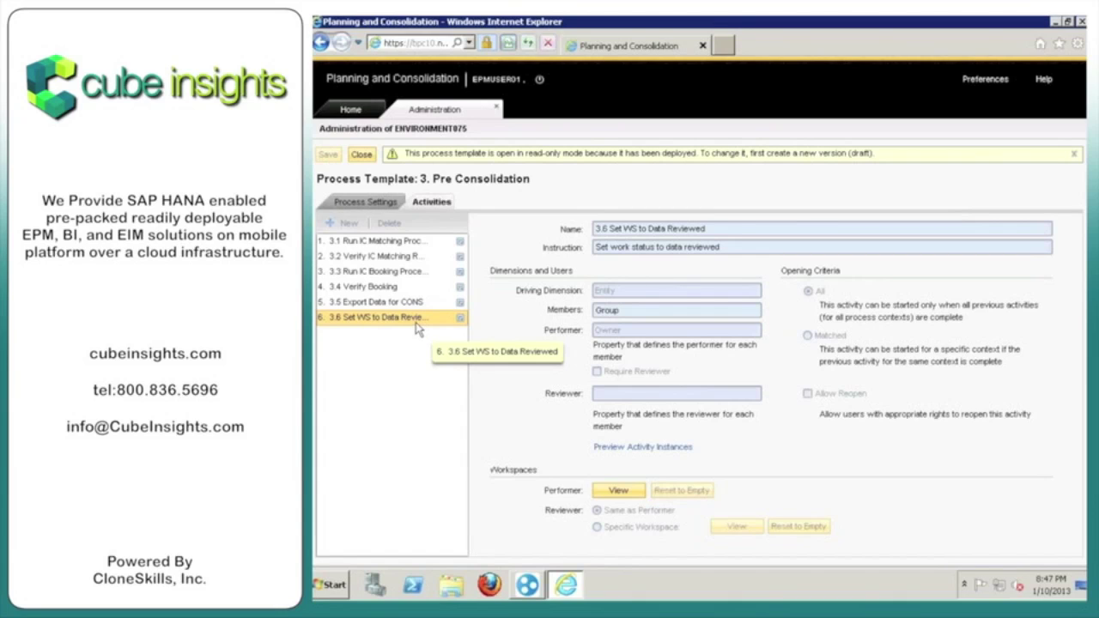
{"action": "left_click", "coordinate": [362, 155]}
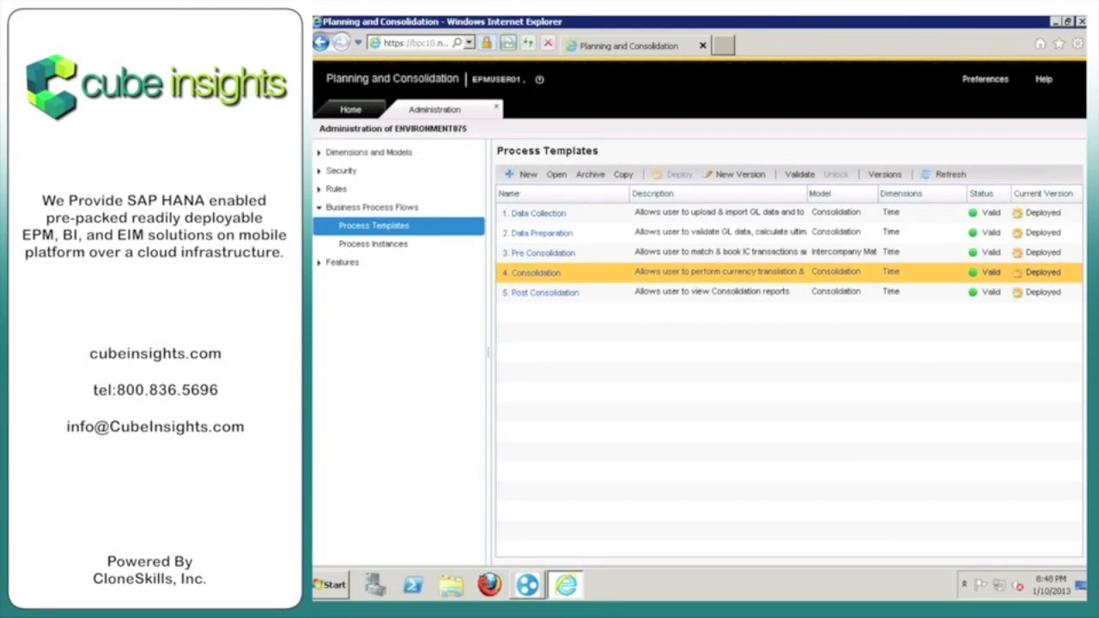
Step: Review activities 4.2 through 4.7 of the 4. Consolidation process template one after another and close the template
{"action": "left_click", "coordinate": [556, 174]}
{"action": "left_click", "coordinate": [432, 203]}
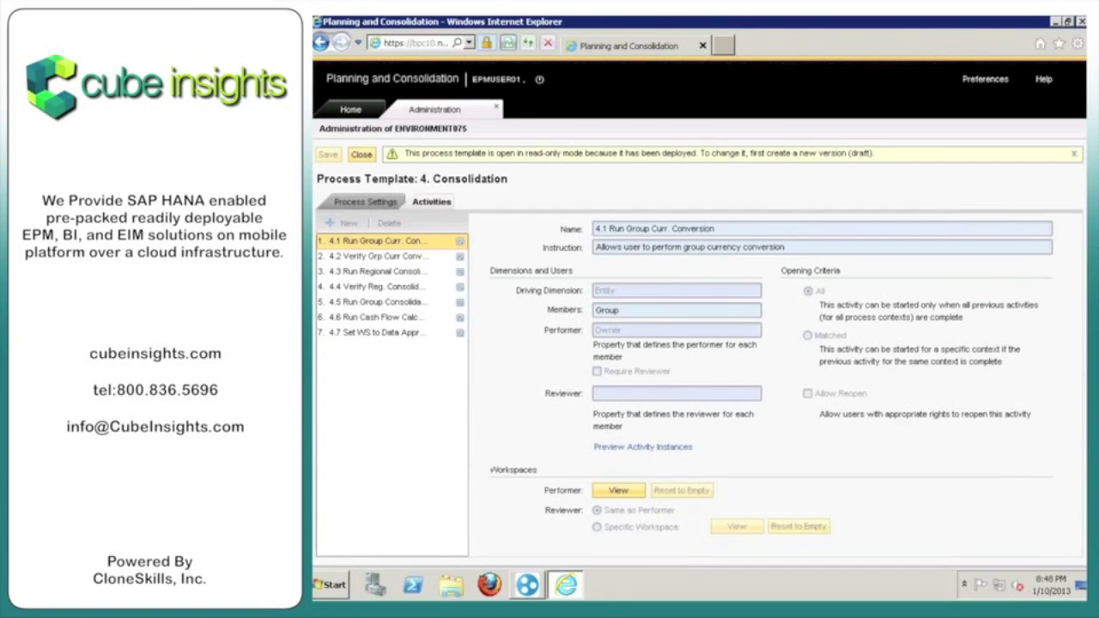
{"action": "left_click", "coordinate": [425, 257]}
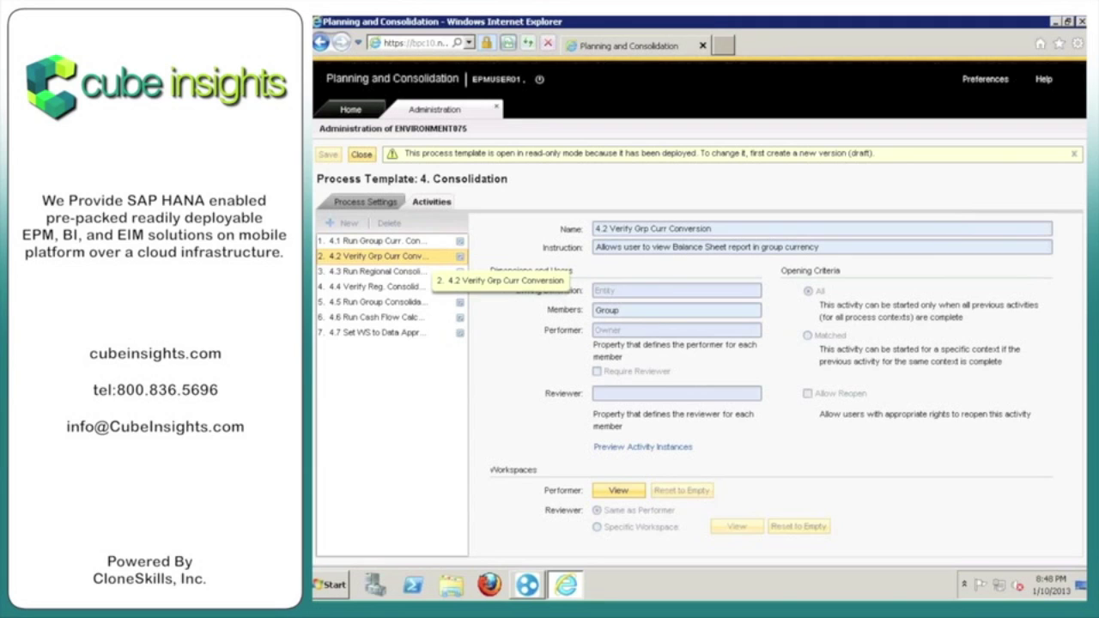
{"action": "left_click", "coordinate": [431, 271]}
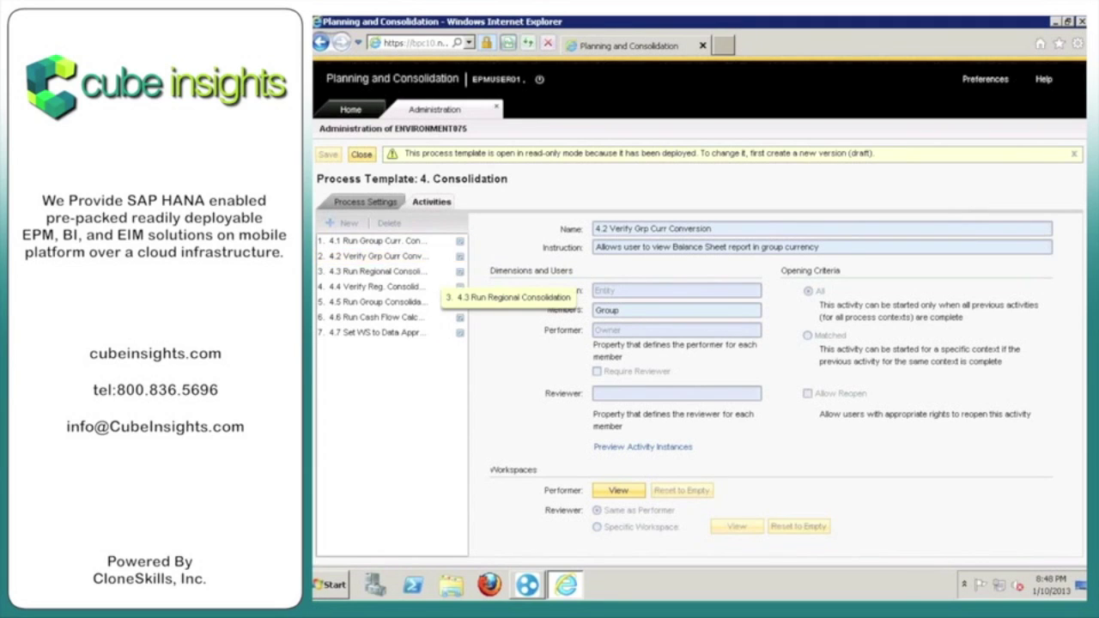
{"action": "left_click", "coordinate": [432, 289]}
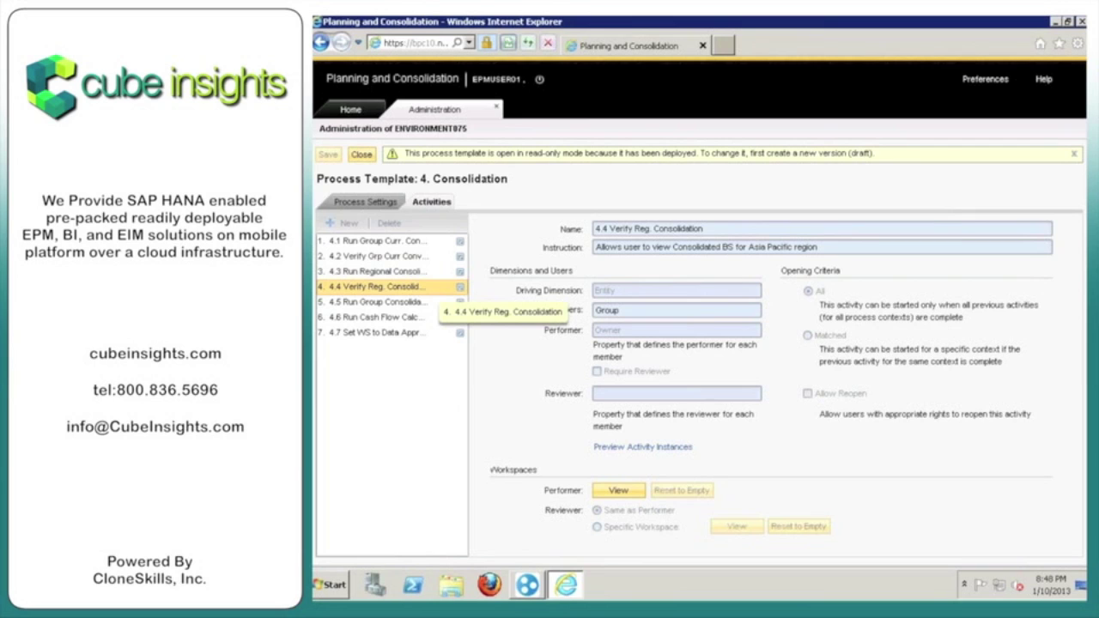
{"action": "left_click", "coordinate": [430, 303]}
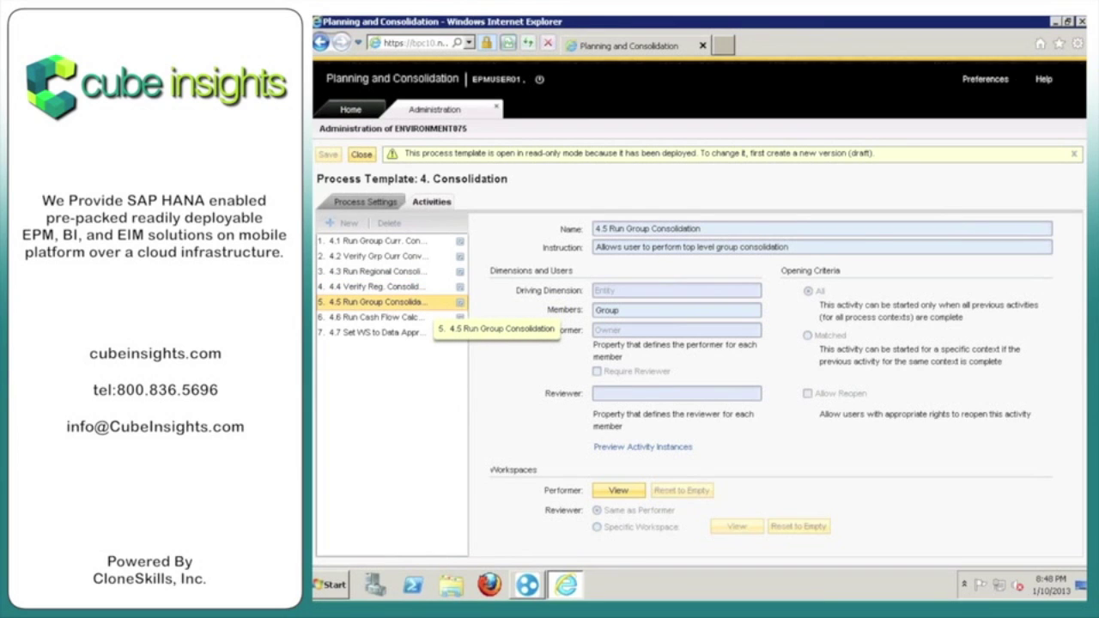
{"action": "left_click", "coordinate": [430, 317]}
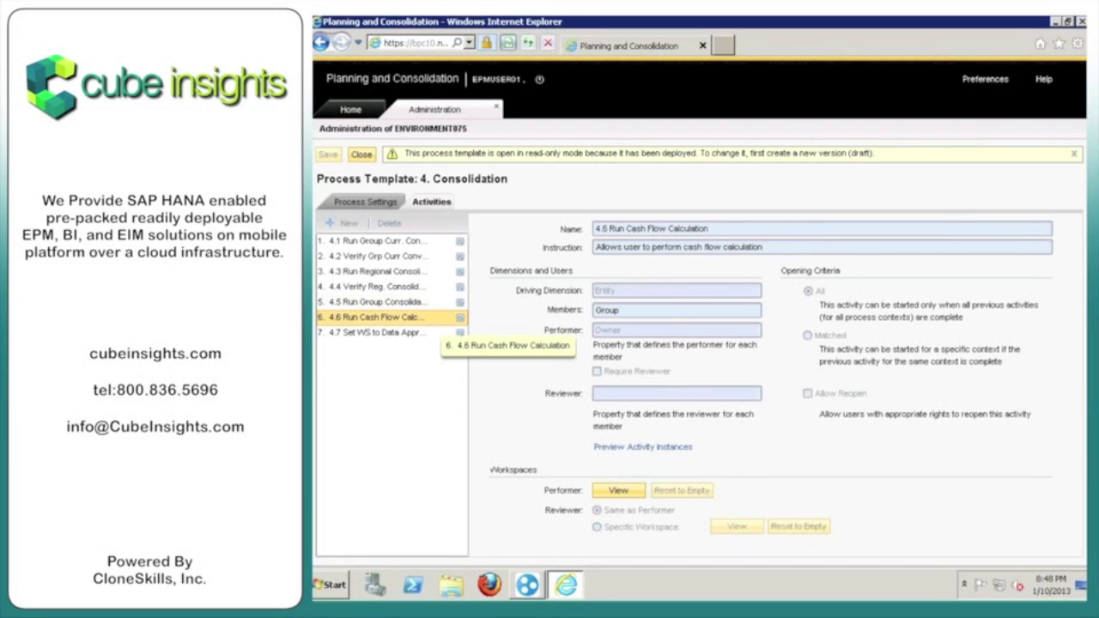
{"action": "left_click", "coordinate": [425, 333]}
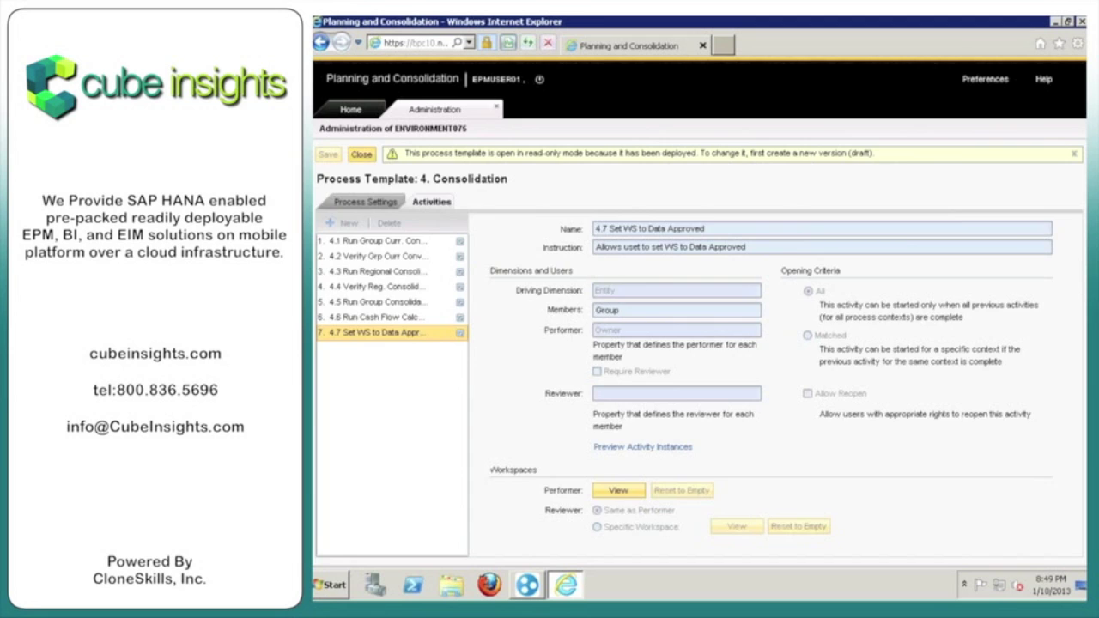
{"action": "left_click", "coordinate": [362, 155]}
Step: Review activities 5.1 through 5.3 of the 5. Post Consolidation process template one after another and close the template
{"action": "left_click", "coordinate": [592, 297]}
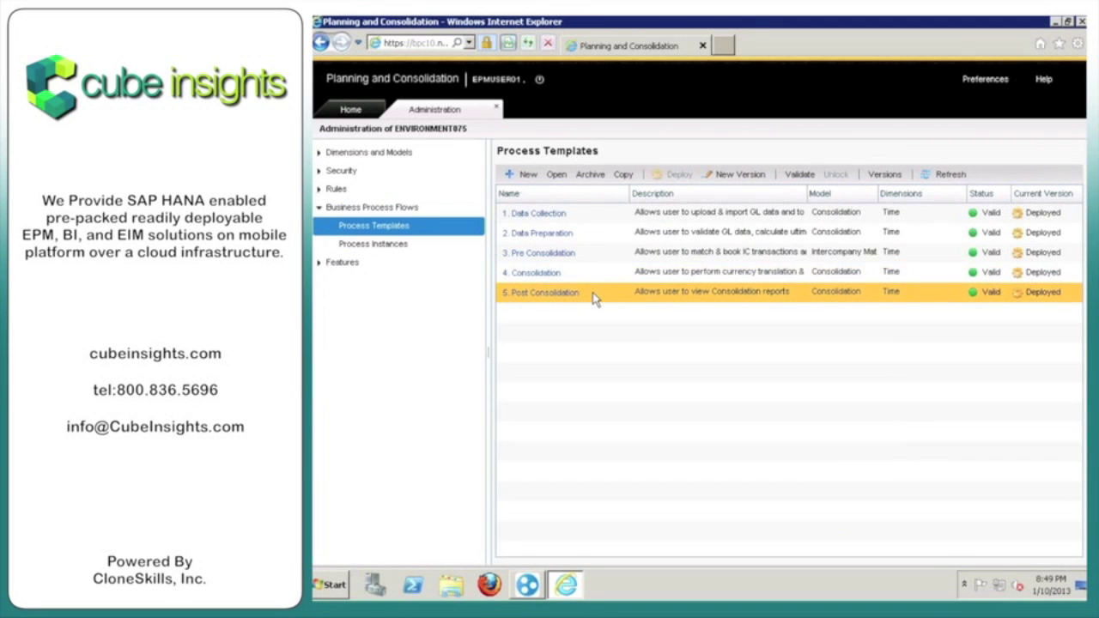
{"action": "left_click", "coordinate": [558, 174]}
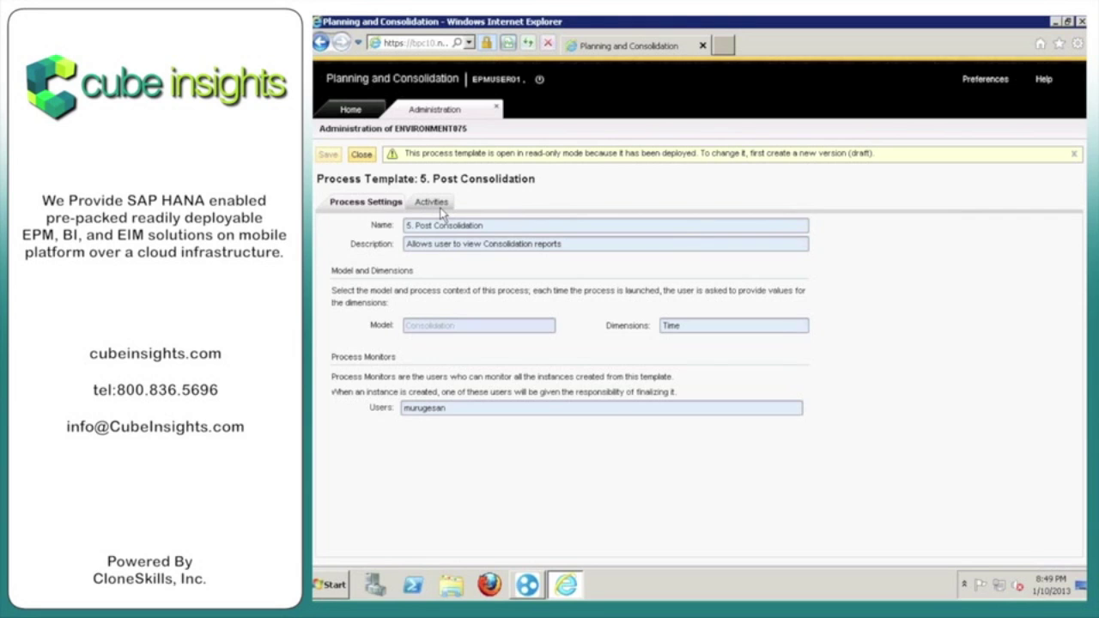
{"action": "left_click", "coordinate": [438, 206]}
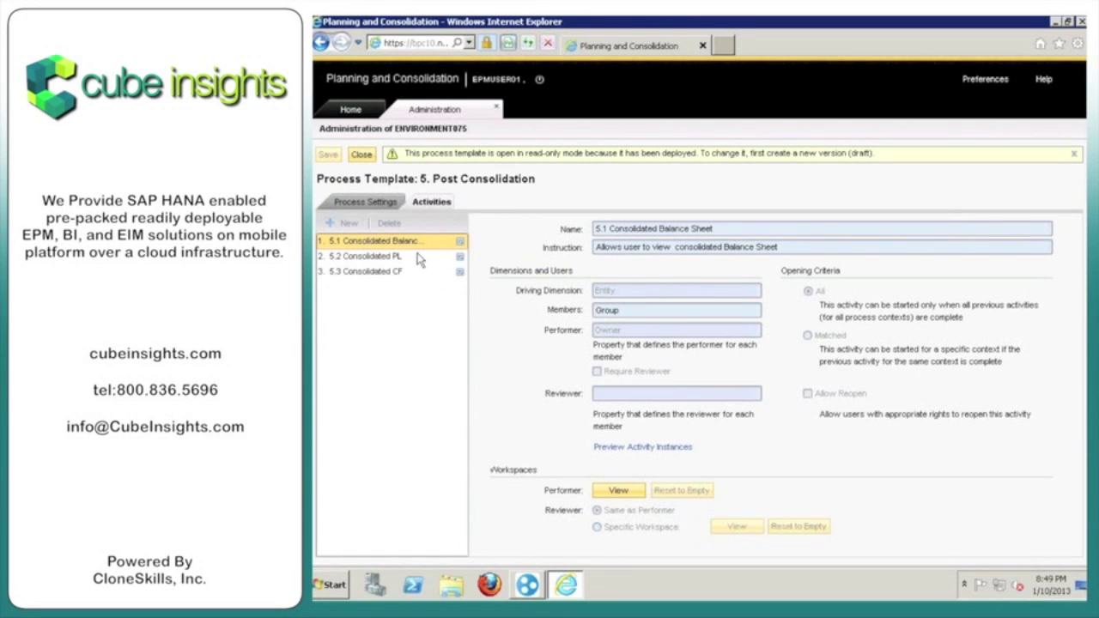
{"action": "left_click", "coordinate": [414, 258]}
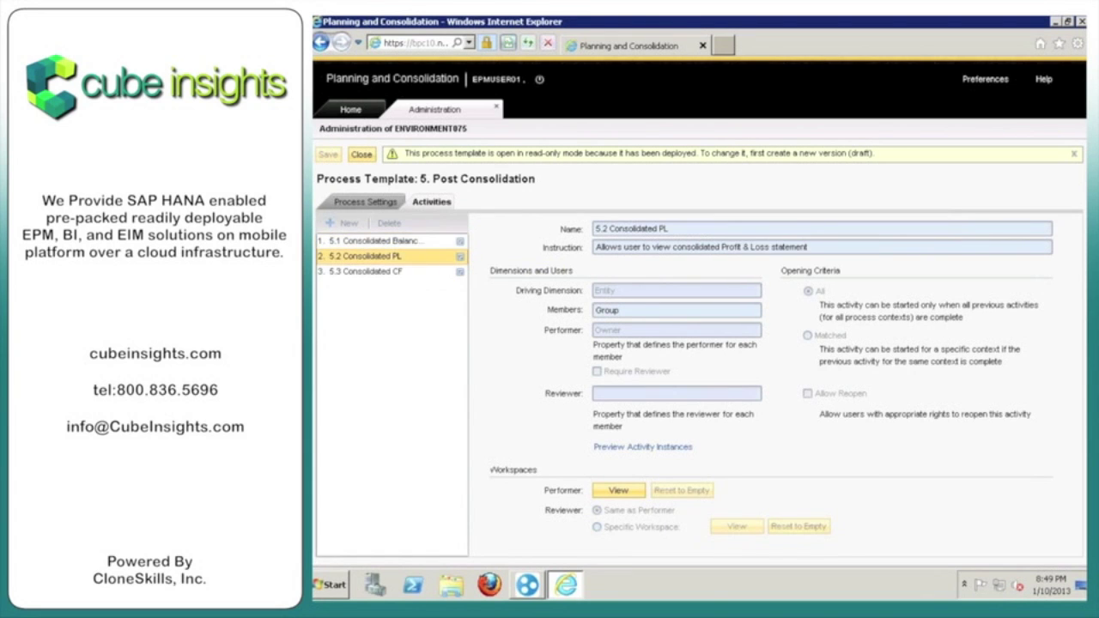
{"action": "left_click", "coordinate": [419, 271]}
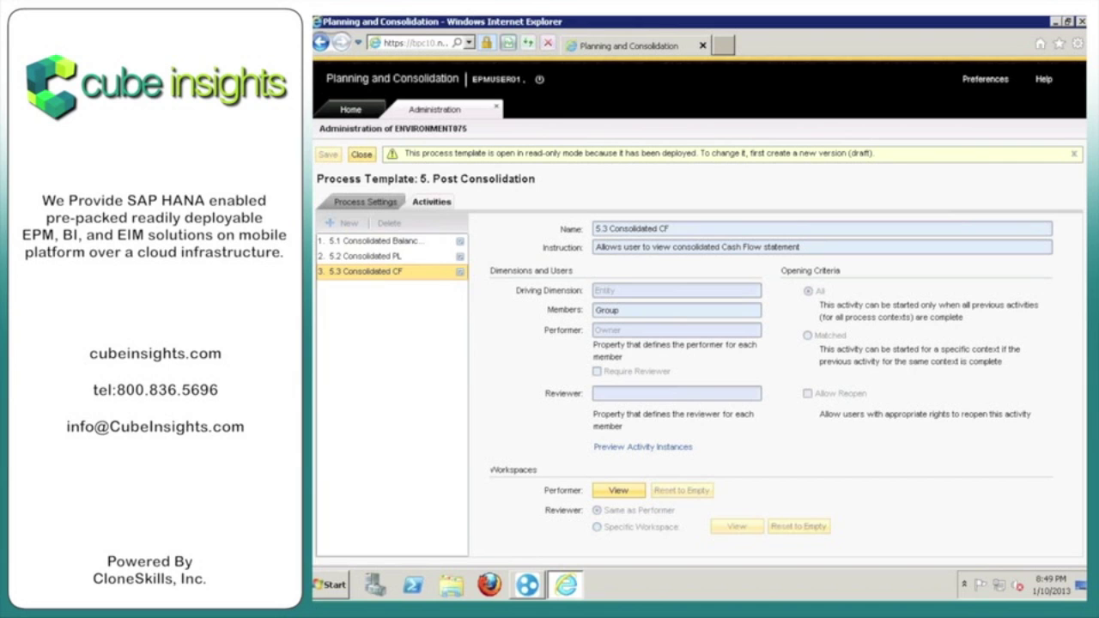
{"action": "left_click", "coordinate": [361, 155]}
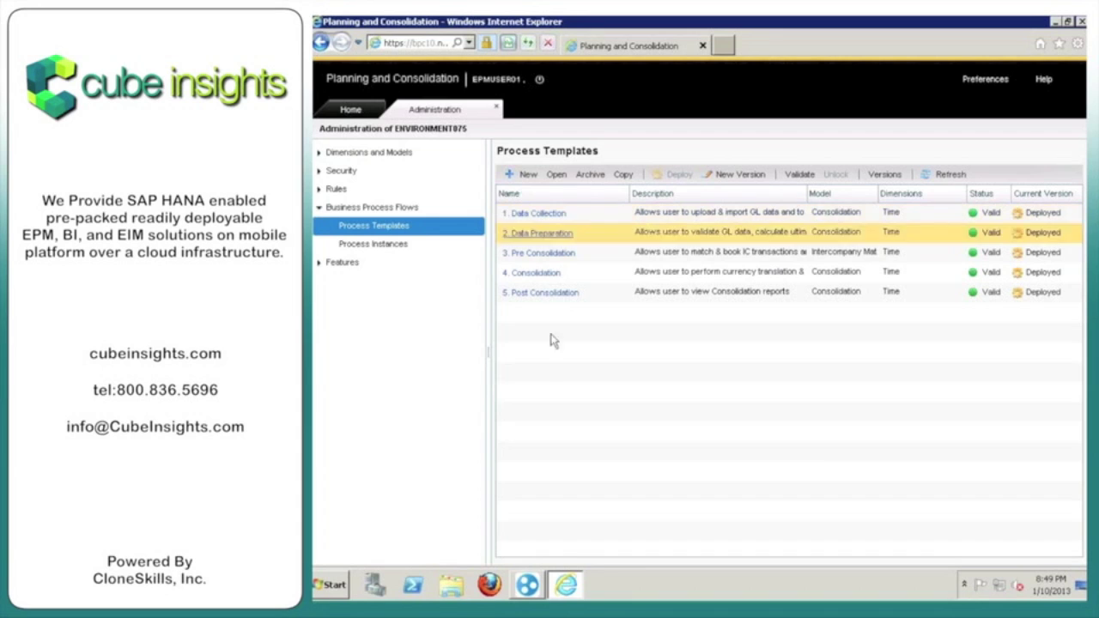
Step: Return to the home area, expand Consolidation Central, and view the Controls Monitor and the Consolidation Monitor
{"action": "left_click", "coordinate": [351, 111]}
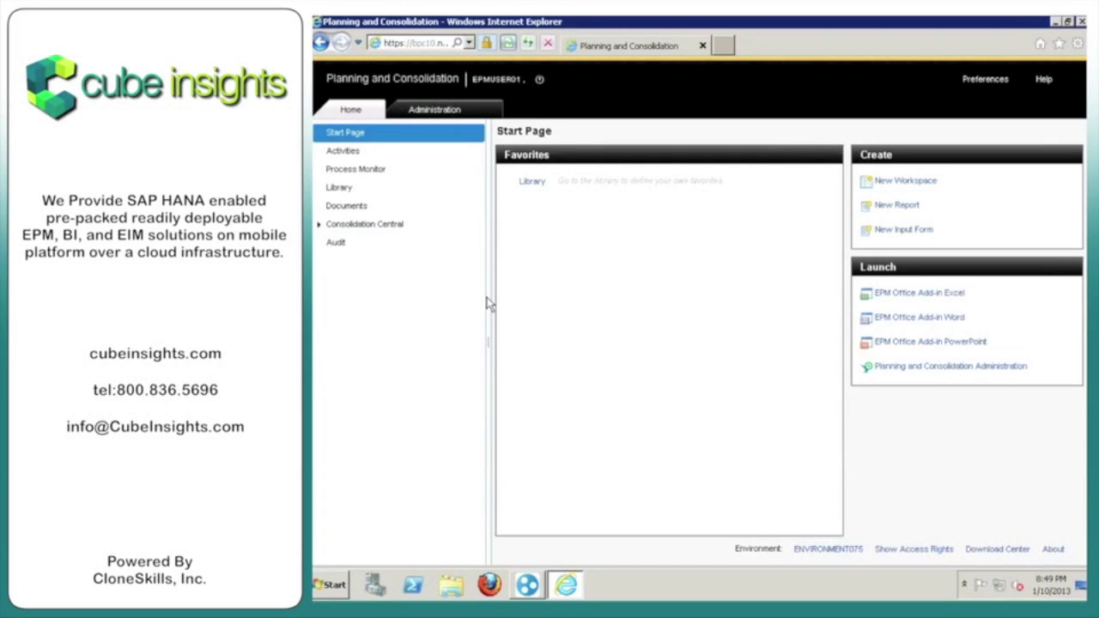
{"action": "left_click", "coordinate": [355, 225]}
{"action": "left_click", "coordinate": [319, 224]}
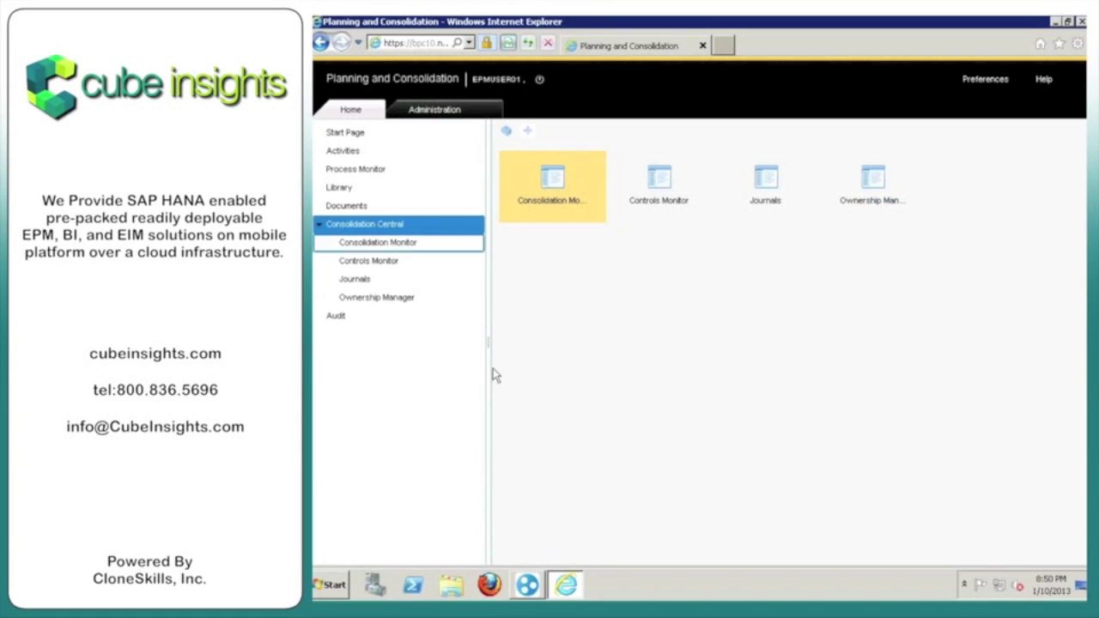
{"action": "left_click", "coordinate": [433, 265]}
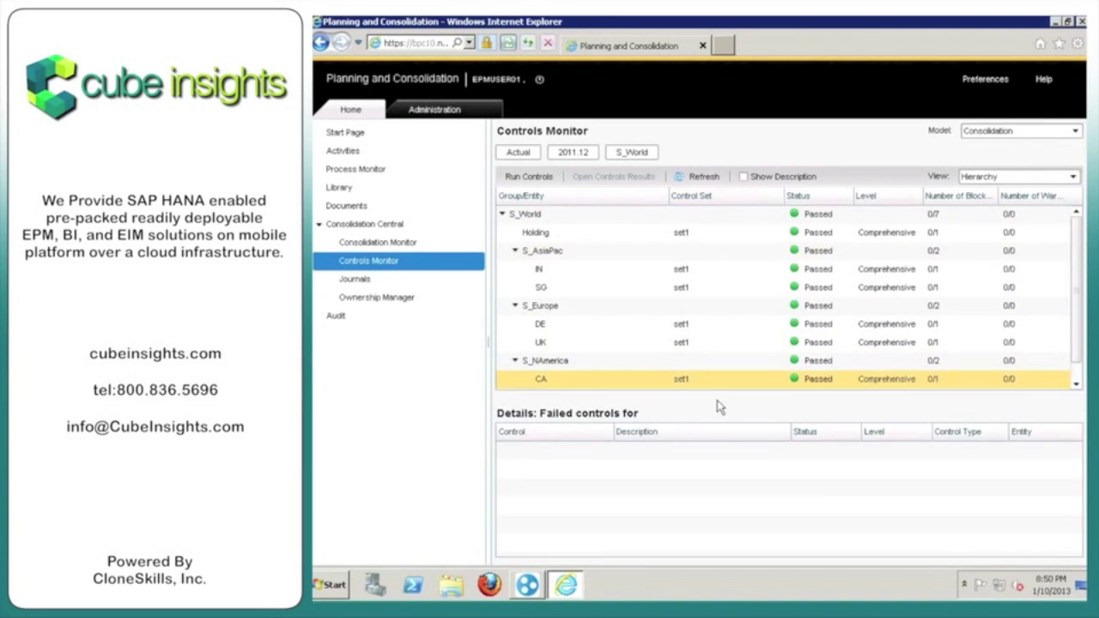
{"action": "left_click", "coordinate": [431, 247]}
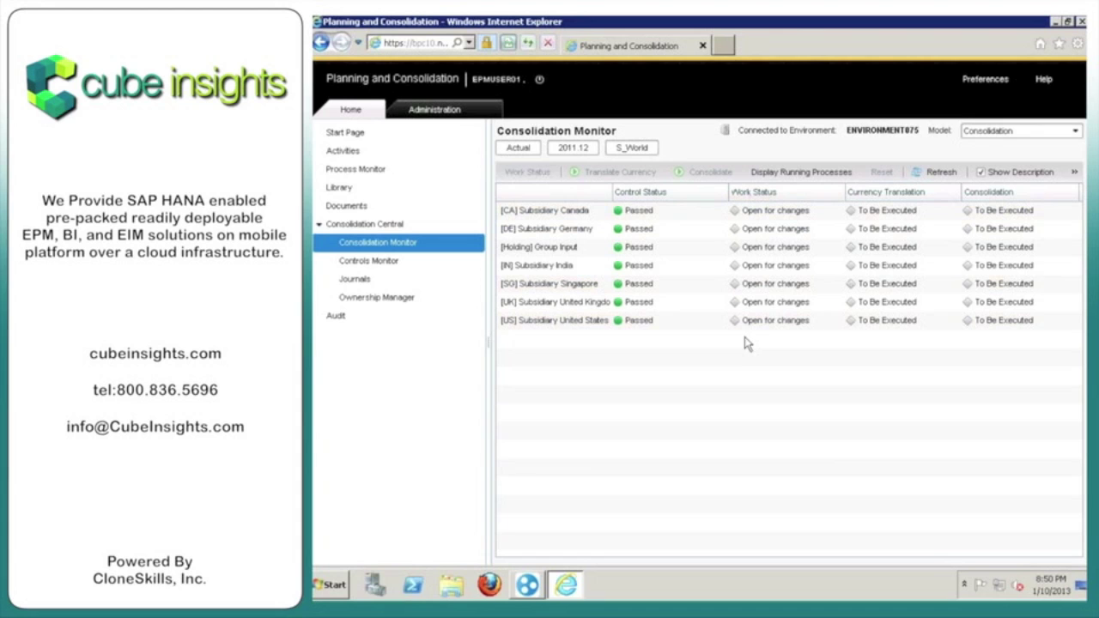
Step: Review the control results of individual entities, including DE and UK, in the Controls Monitor
{"action": "left_click", "coordinate": [386, 260]}
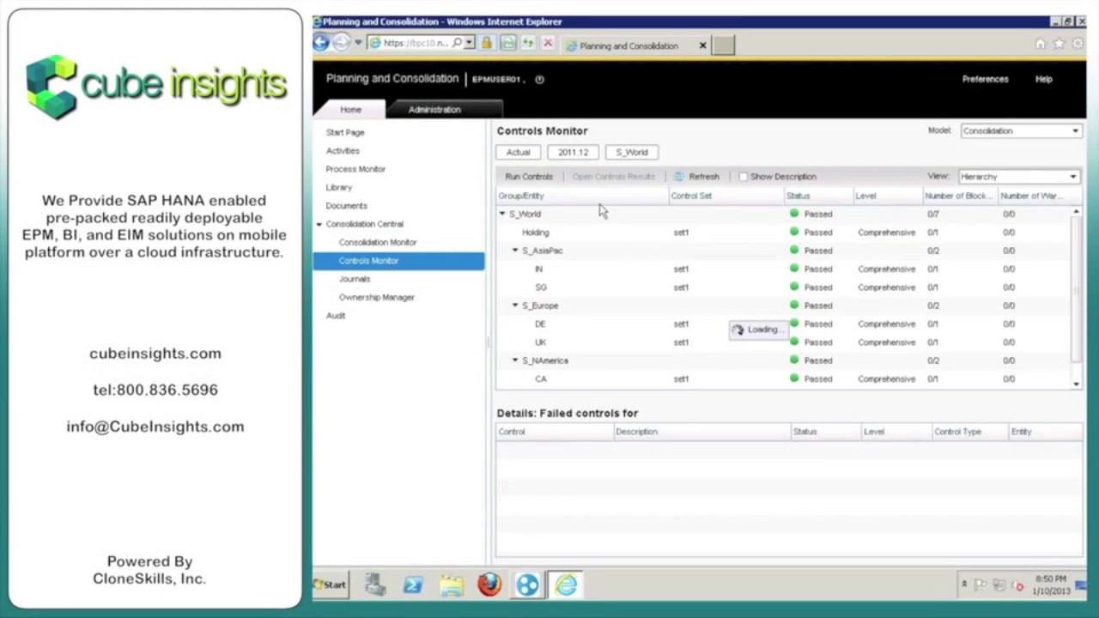
{"action": "left_click", "coordinate": [600, 287]}
{"action": "left_click", "coordinate": [606, 327]}
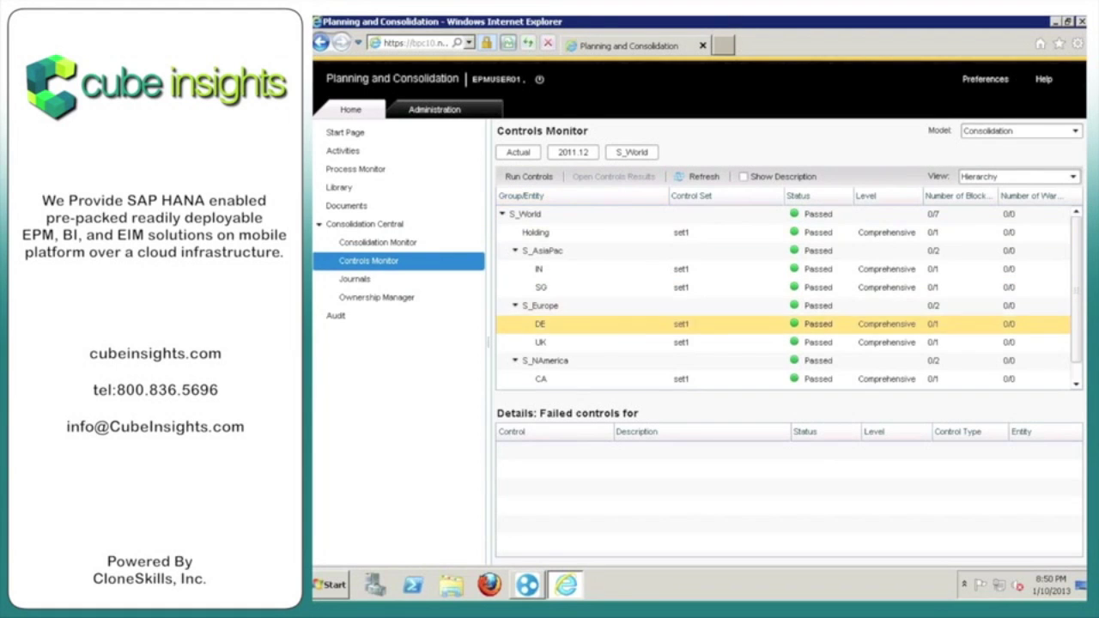
{"action": "left_click", "coordinate": [614, 345]}
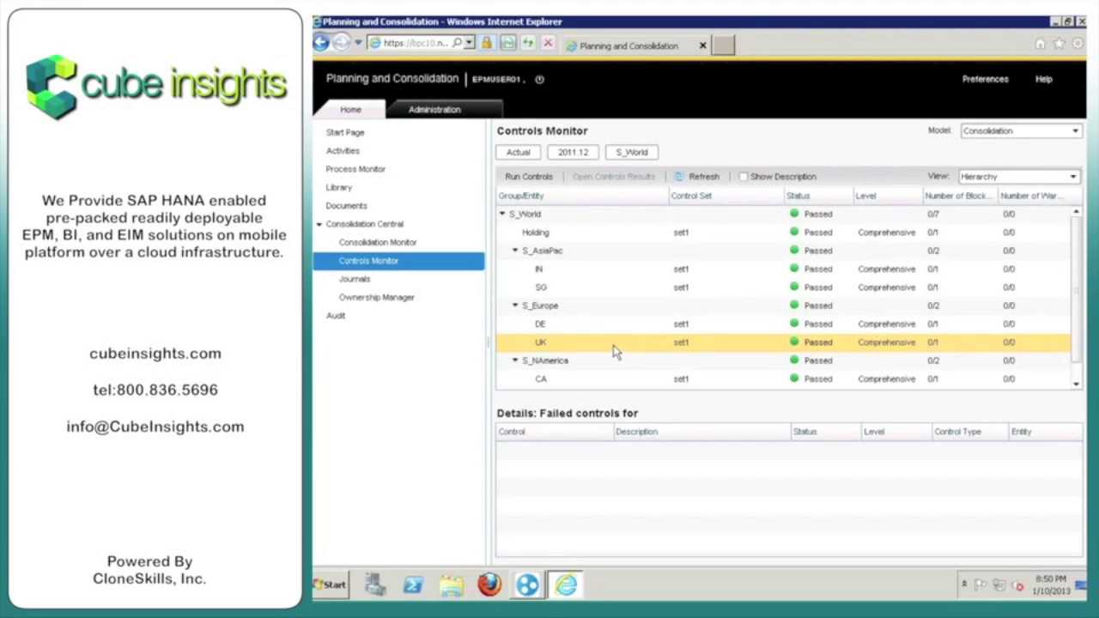
{"action": "left_click", "coordinate": [608, 327]}
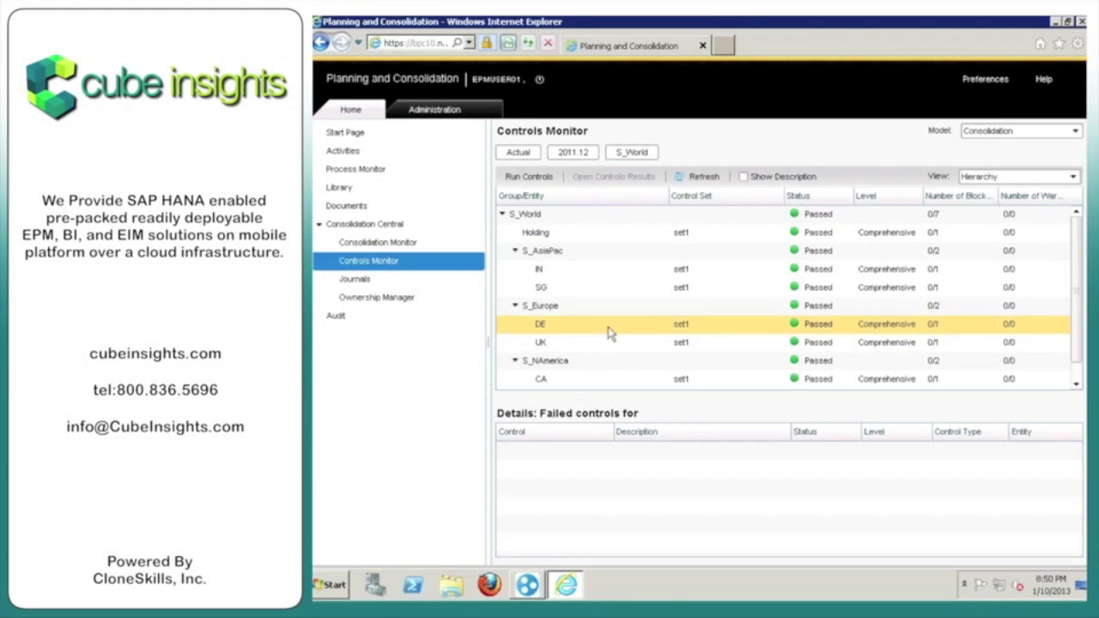
{"action": "left_click", "coordinate": [404, 261]}
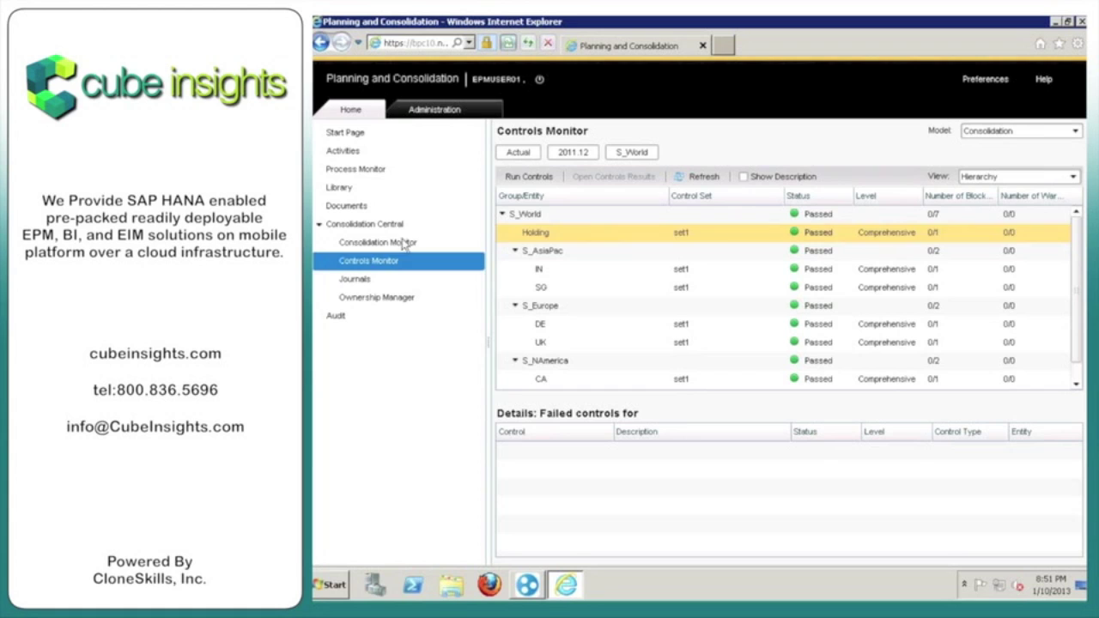
Step: View the Journals page, revisit the Controls Monitor, and open the Ownership Manager
{"action": "left_click", "coordinate": [367, 286]}
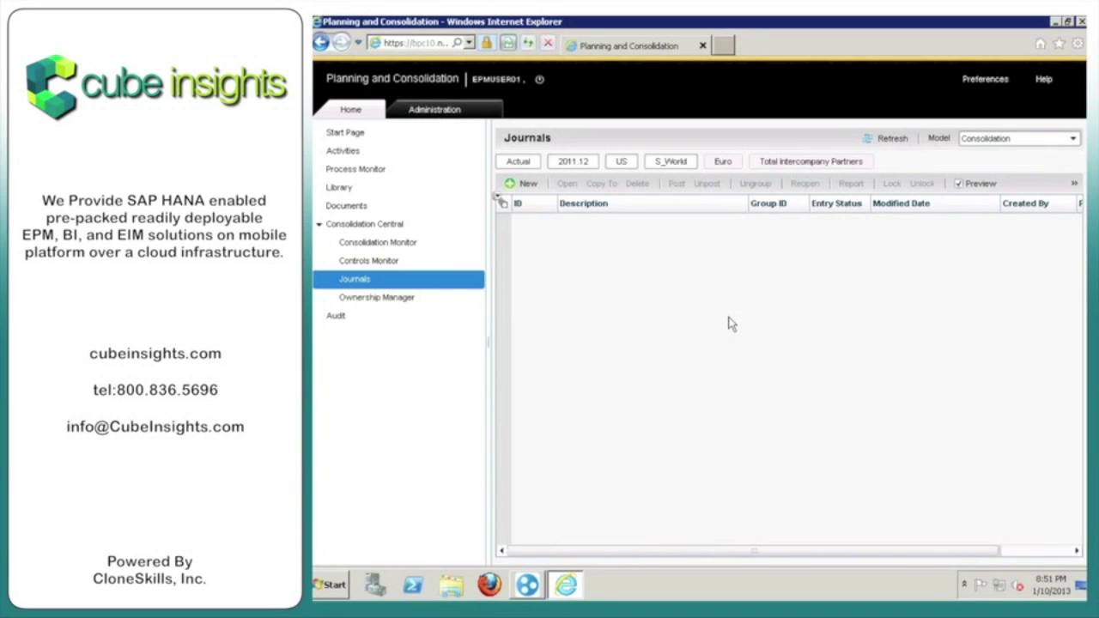
{"action": "left_click", "coordinate": [421, 266]}
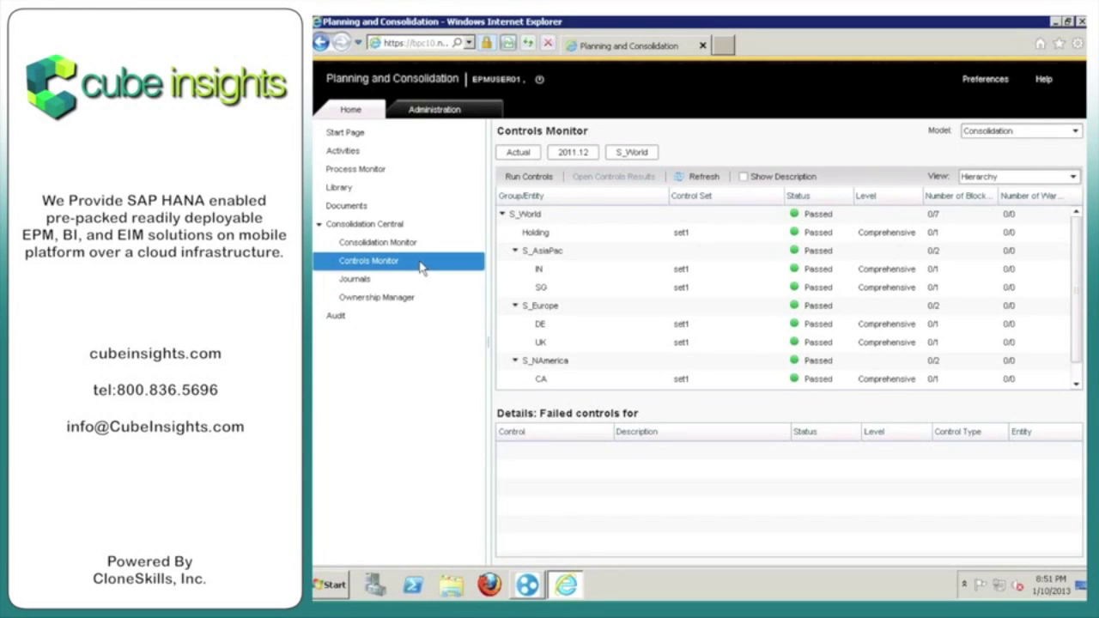
{"action": "left_click", "coordinate": [422, 298]}
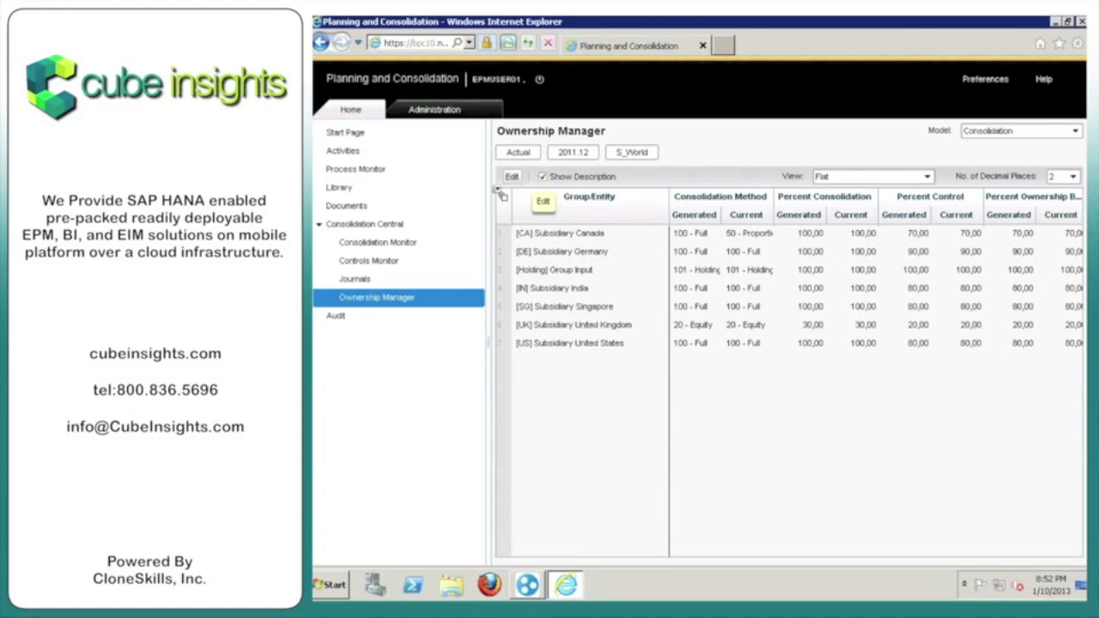
Step: Open the S_World ownership data for editing, inspect the Calculate dialog's ownership method options, and cancel the calculation
{"action": "left_click", "coordinate": [500, 192]}
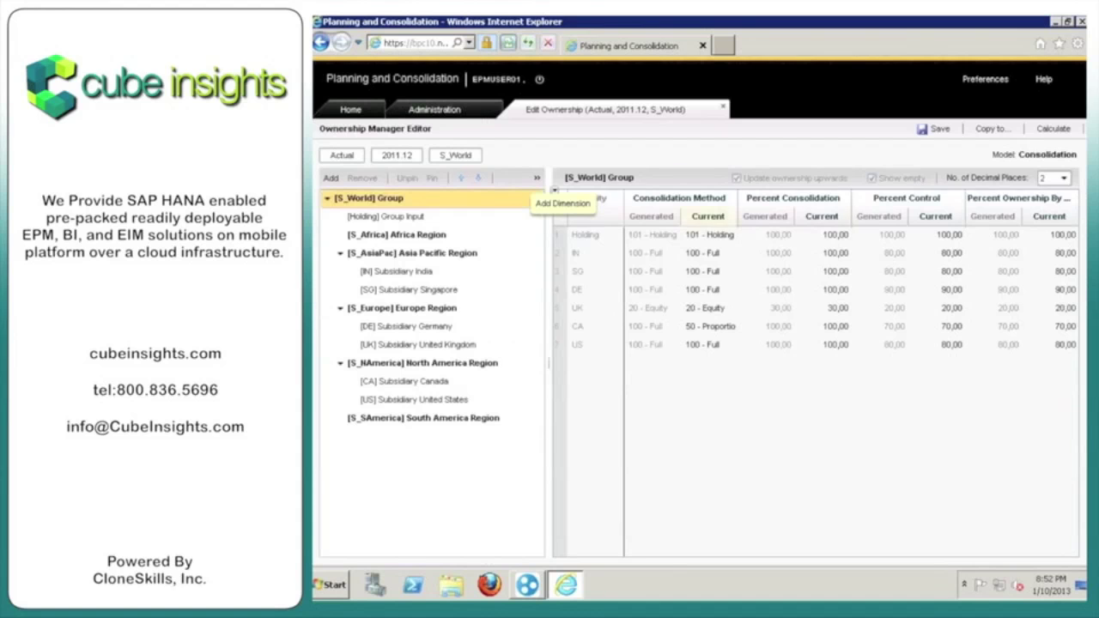
{"action": "left_click", "coordinate": [1052, 129]}
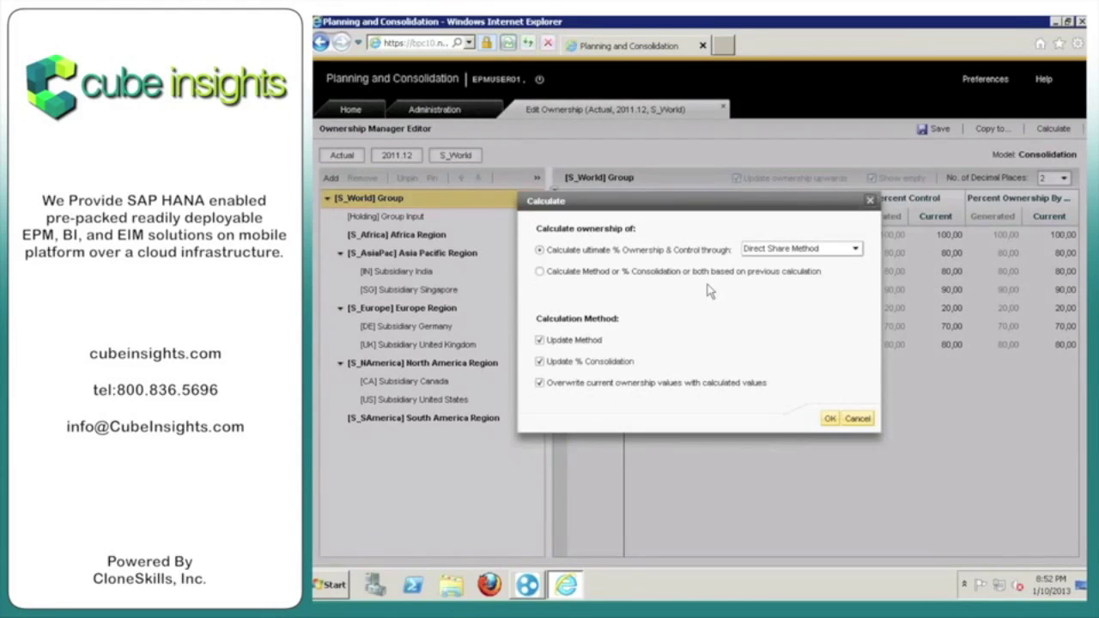
{"action": "left_click", "coordinate": [826, 251]}
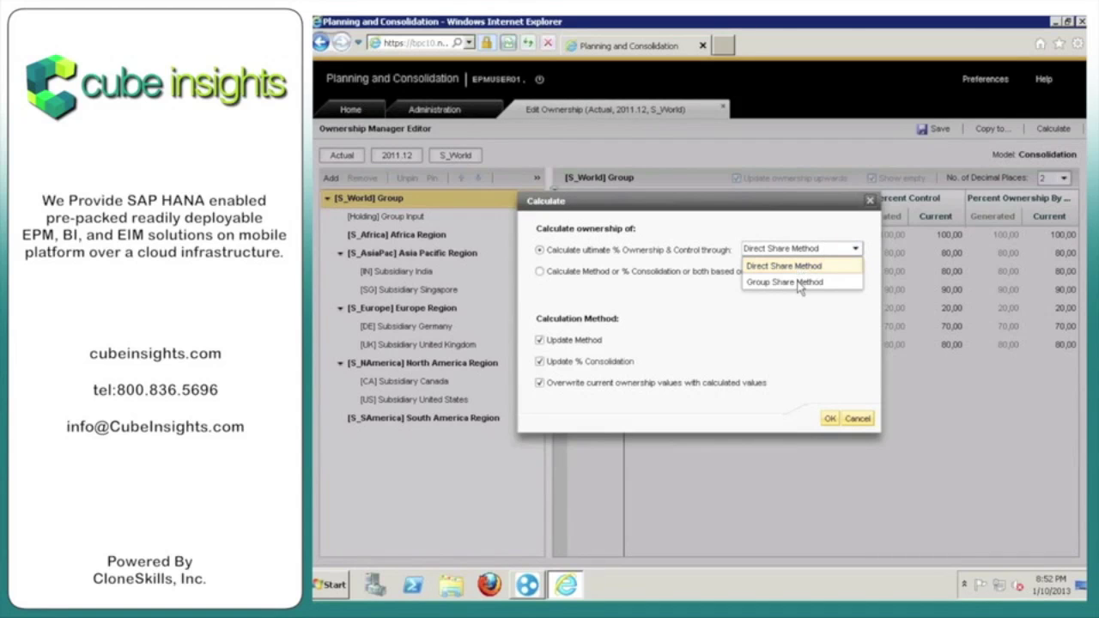
{"action": "left_click", "coordinate": [811, 342]}
{"action": "left_click", "coordinate": [851, 418]}
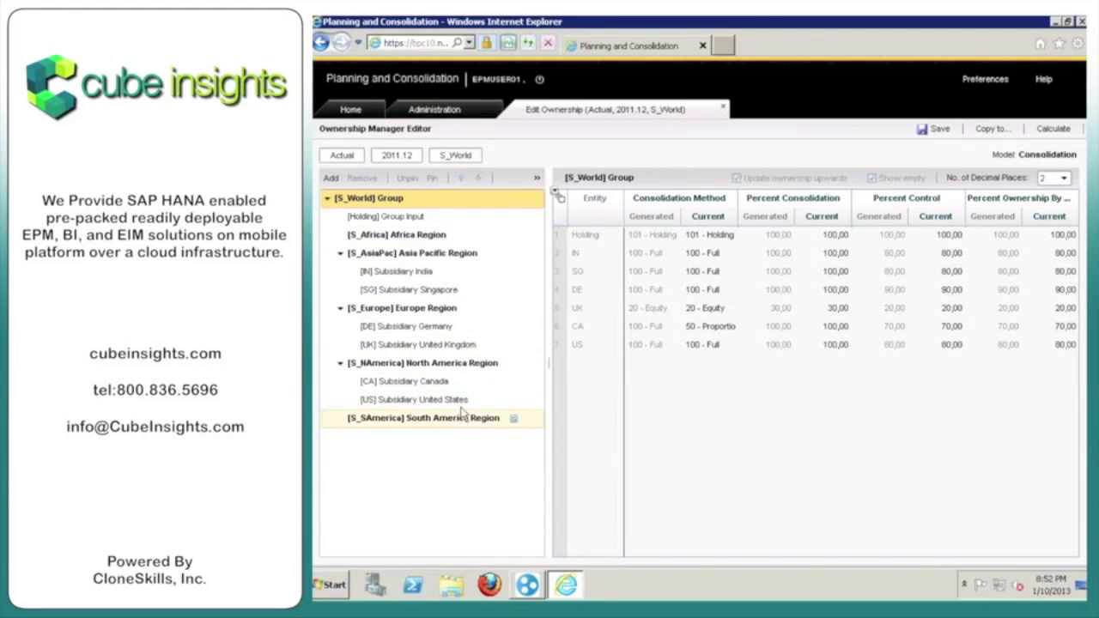
Step: Review the ownership data of the North America, Europe and Asia Pacific regions and of the whole S_World group
{"action": "left_click", "coordinate": [474, 367]}
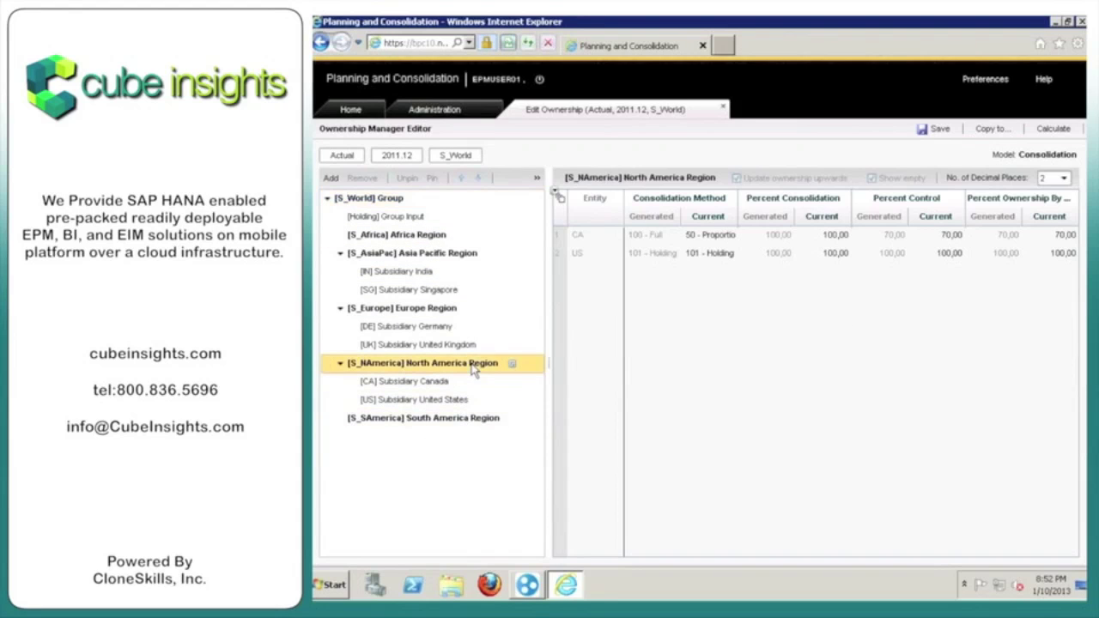
{"action": "left_click", "coordinate": [465, 309]}
{"action": "left_click", "coordinate": [449, 252]}
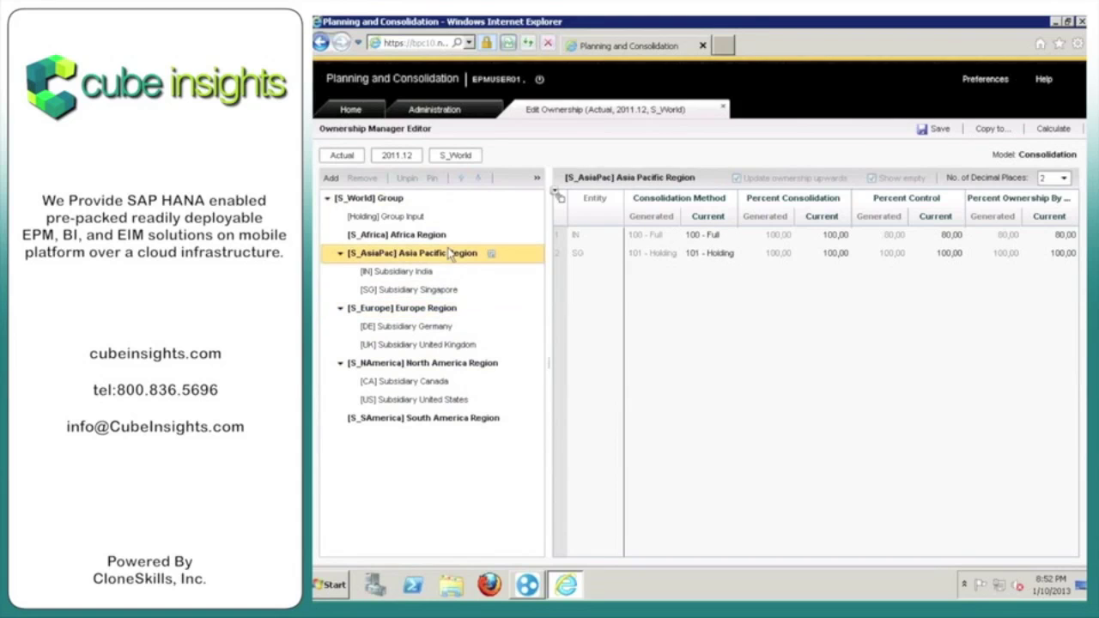
{"action": "left_click", "coordinate": [398, 202]}
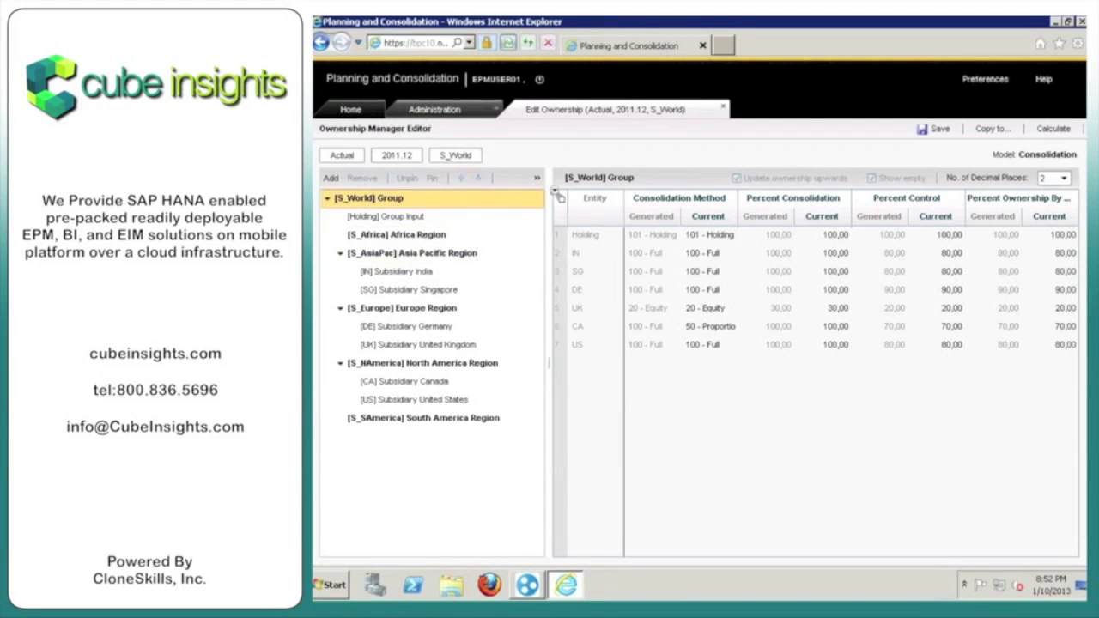
Step: Return to the home area's Consolidation Central overview and open the Consolidation Monitor
{"action": "left_click", "coordinate": [373, 113]}
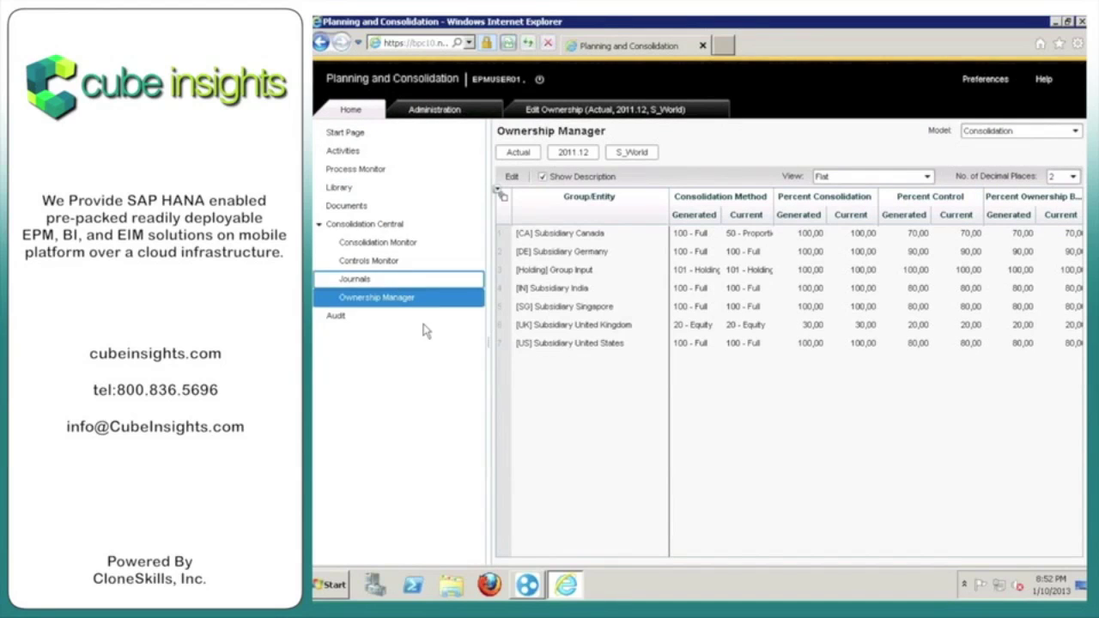
{"action": "left_click", "coordinate": [385, 225]}
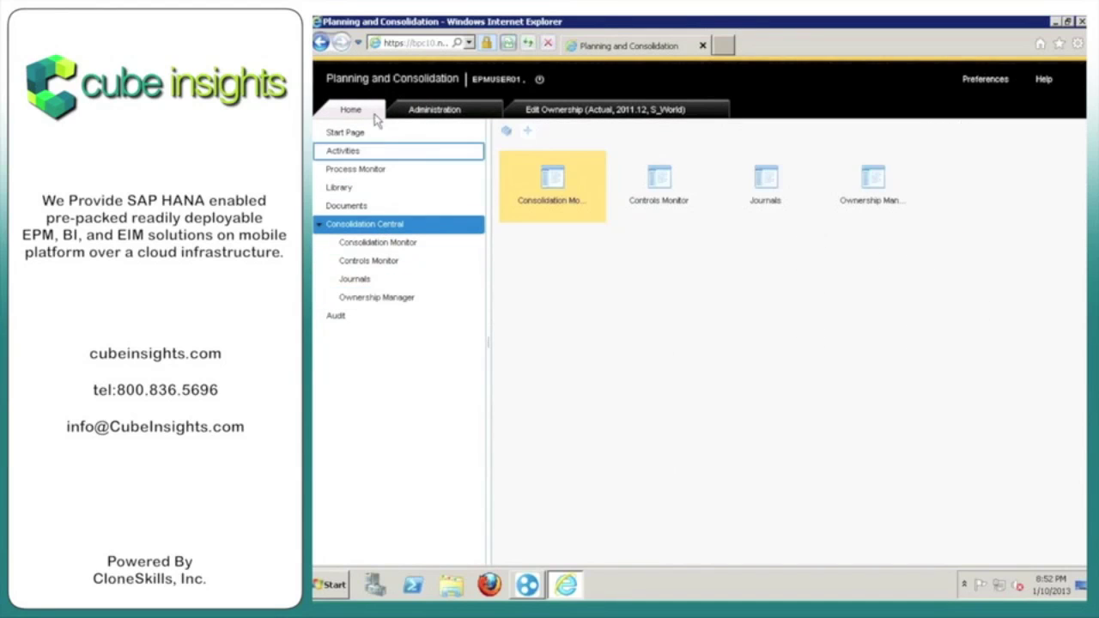
{"action": "left_click", "coordinate": [381, 243]}
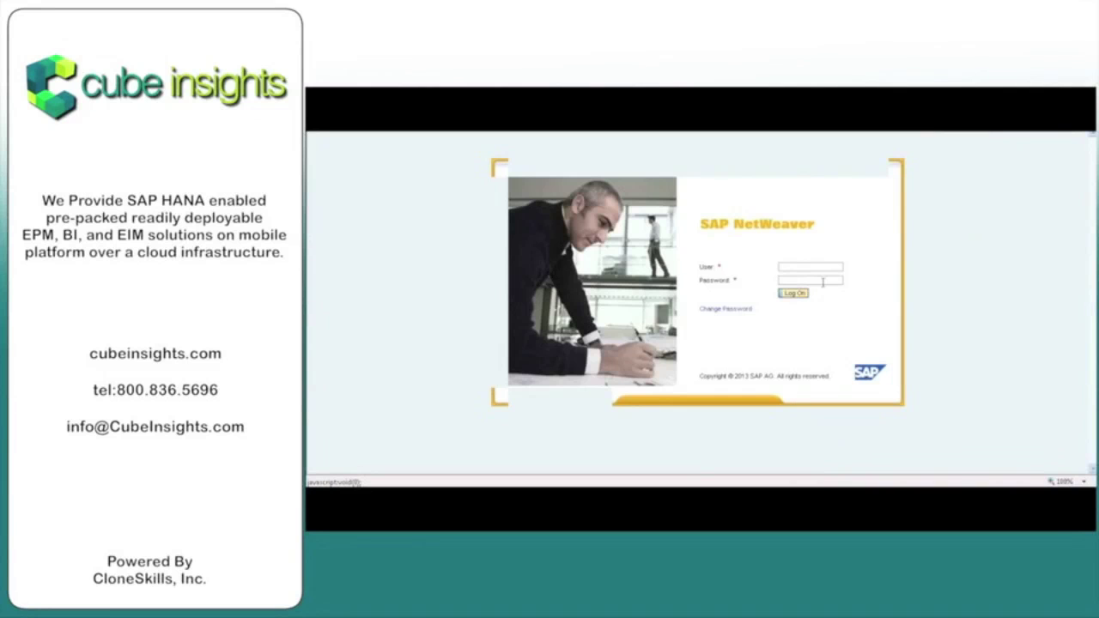
Step: Log on to SAP NetWeaver with the user name and account password
{"action": "type", "text": "epmuser01"}
{"action": "left_click", "coordinate": [823, 282]}
{"action": "type", "text": "•••••••••••"}
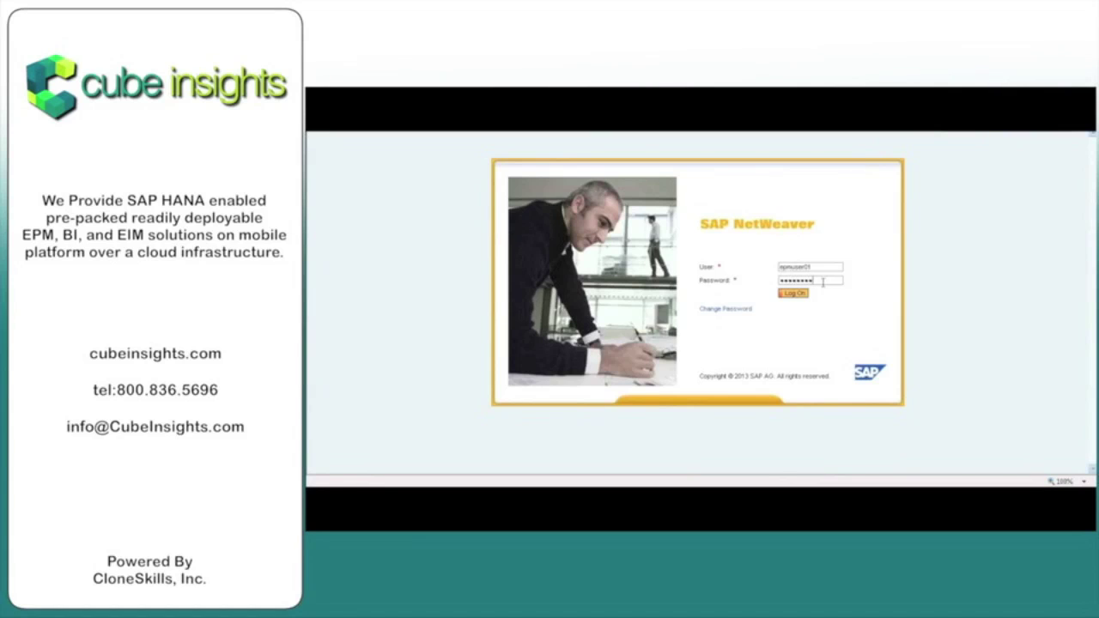
{"action": "key", "text": "Return"}
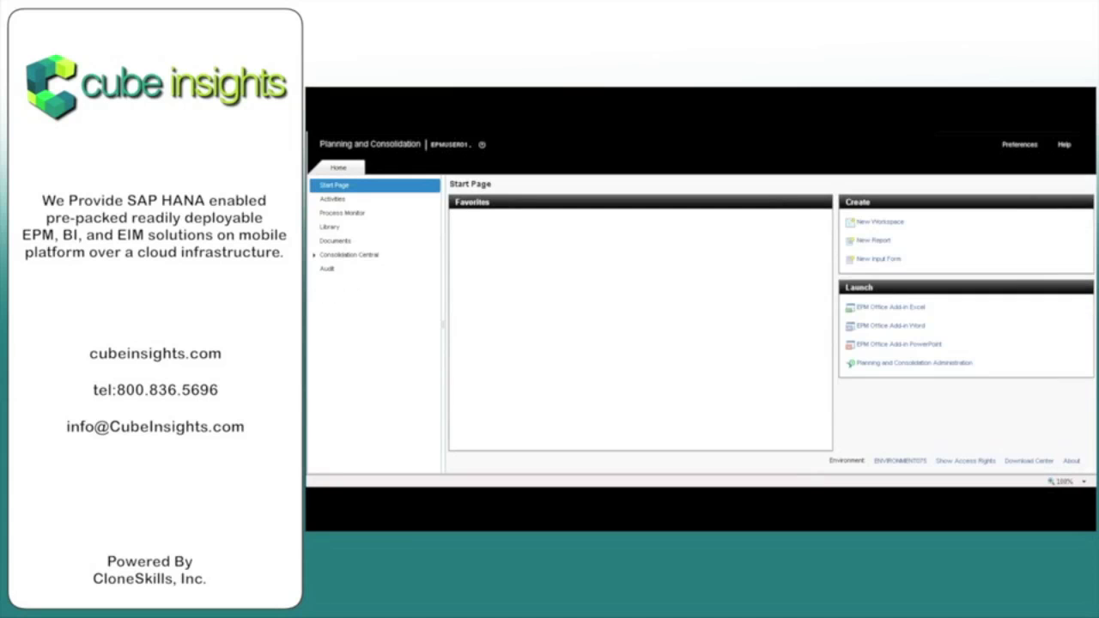
Step: Open activity 1.1 Upload GL Data of the 1. Data Collection process for 2011 from the Activities list
{"action": "left_click", "coordinate": [331, 197]}
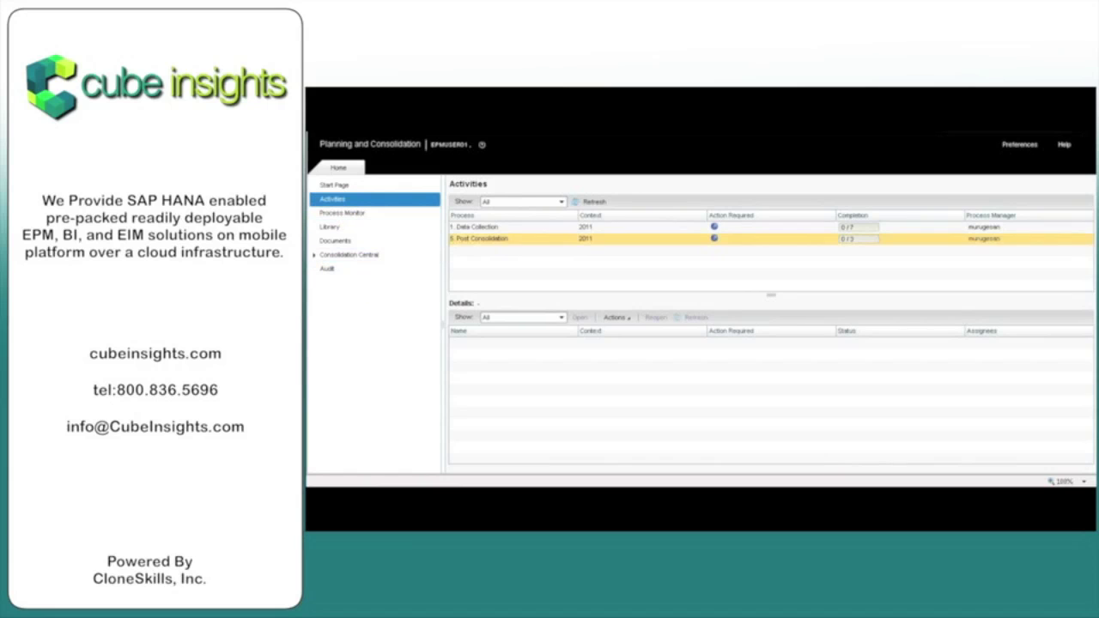
{"action": "left_click", "coordinate": [468, 227]}
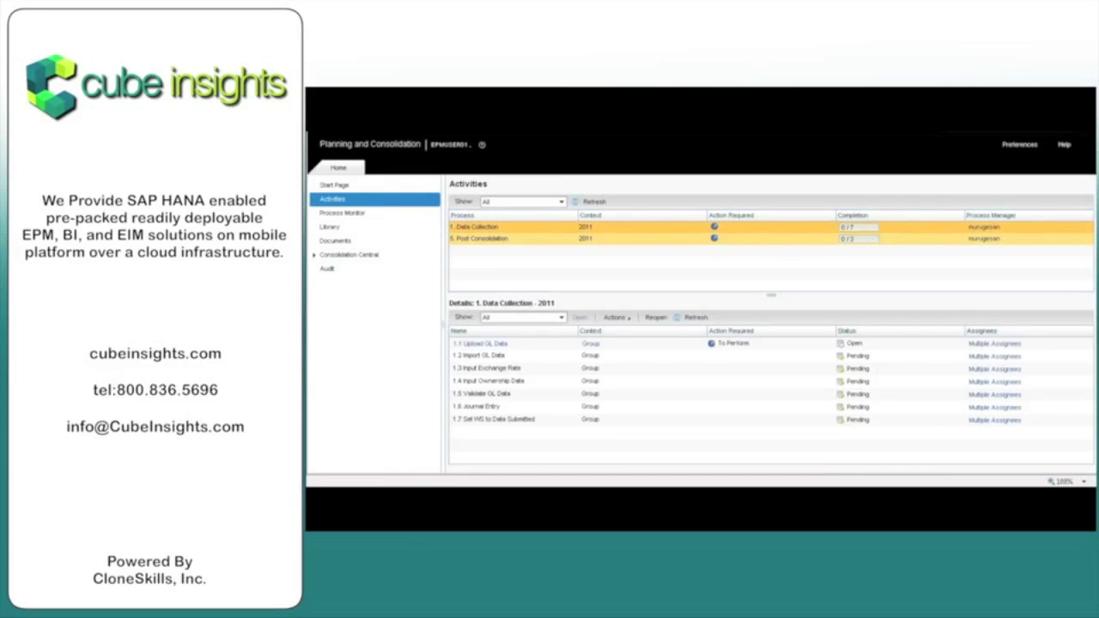
{"action": "left_click", "coordinate": [489, 345]}
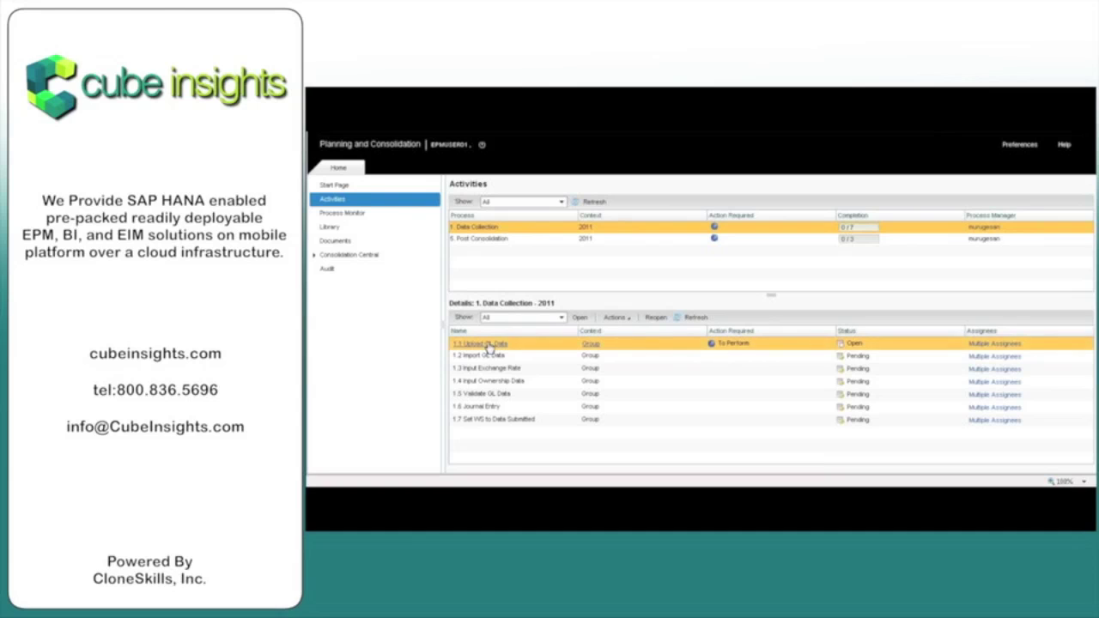
{"action": "left_click", "coordinate": [490, 344]}
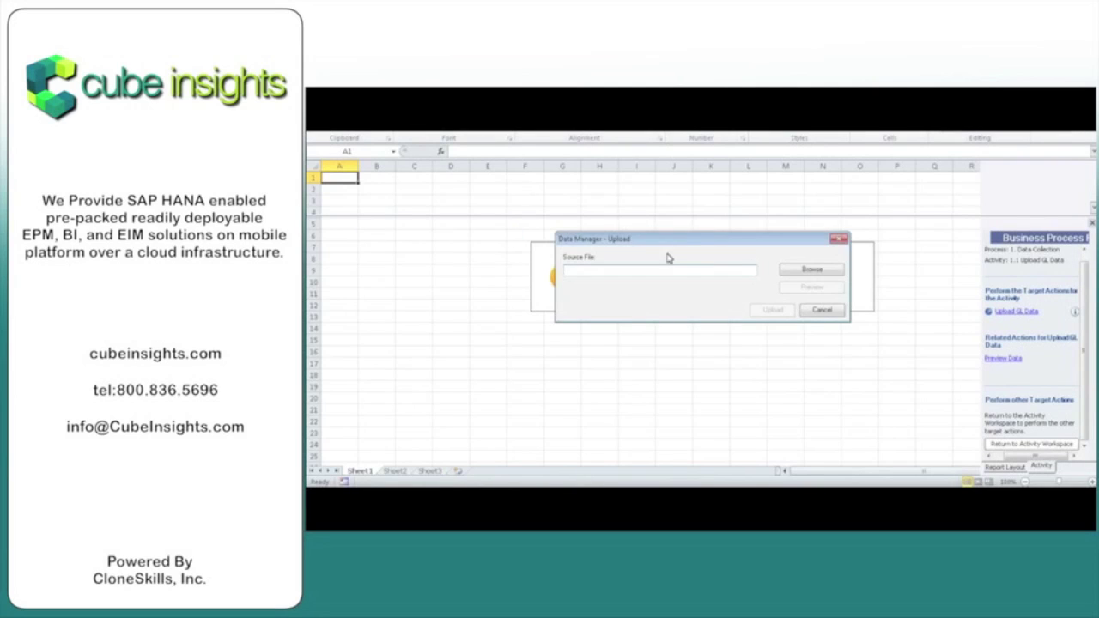
Step: Choose GLDataFromECC_Mismatch_IC_Final_PandL.csv from the CONS Data Files folder as the source file and start its upload
{"action": "left_click", "coordinate": [809, 272]}
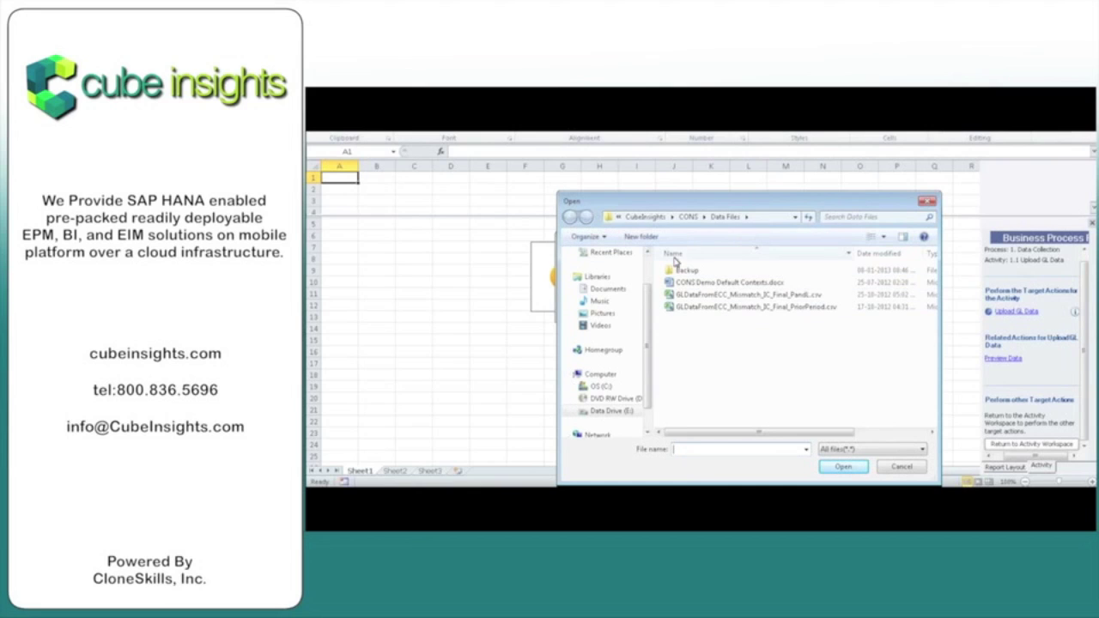
{"action": "left_click", "coordinate": [785, 299]}
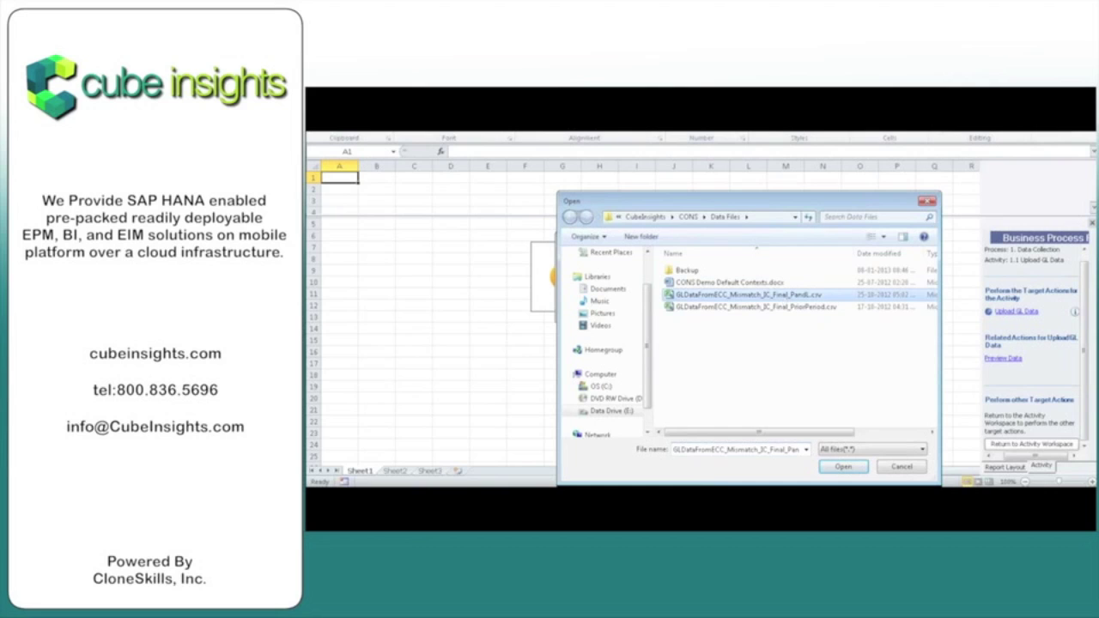
{"action": "left_click", "coordinate": [841, 468]}
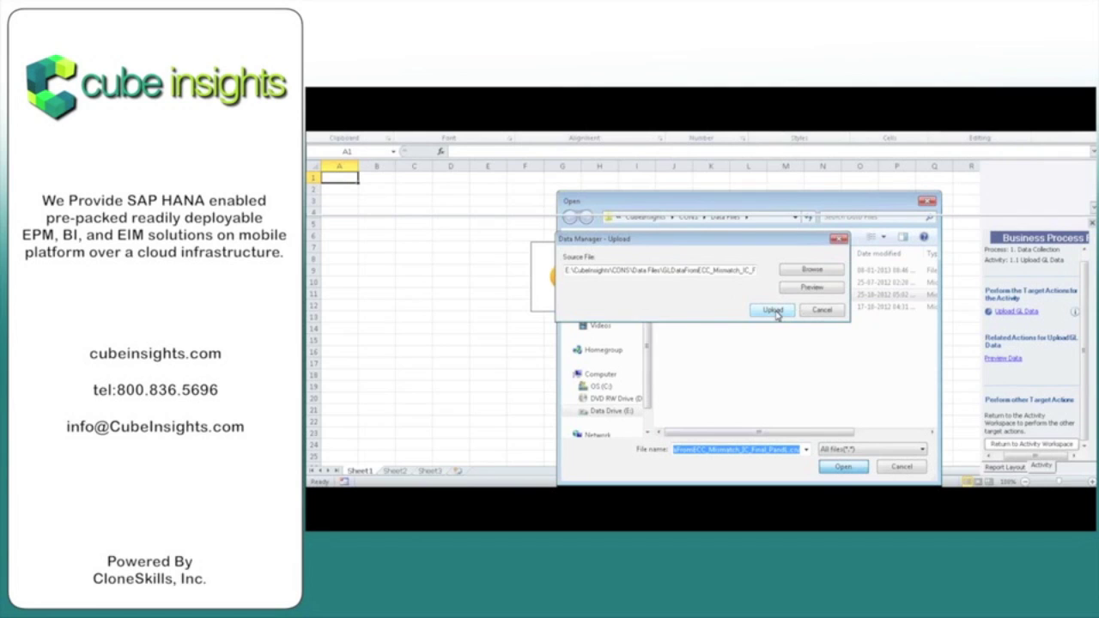
{"action": "left_click", "coordinate": [776, 314]}
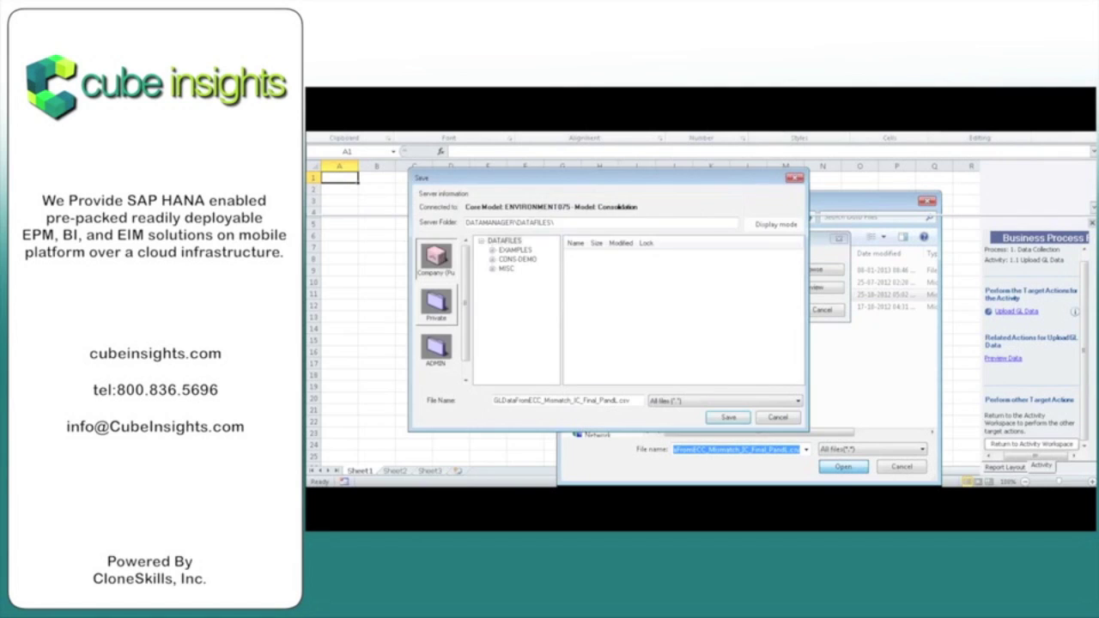
Step: Save the uploaded GL data file in the server's DATAFILES\CONS-DEMO folder with the All files type and confirm the upload
{"action": "left_click", "coordinate": [515, 260]}
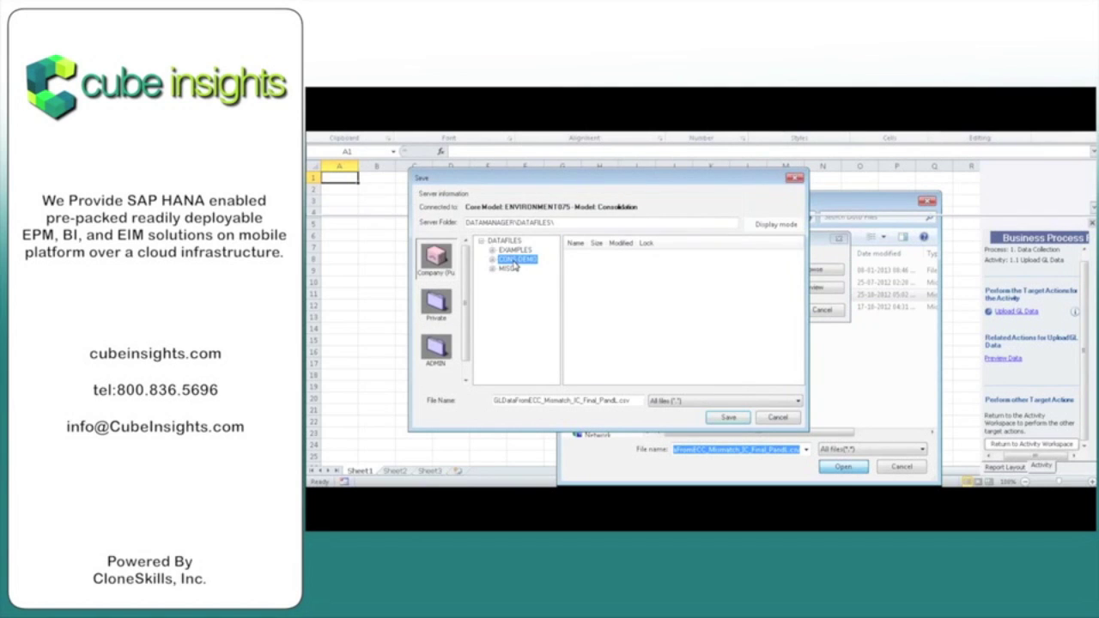
{"action": "left_click", "coordinate": [675, 403]}
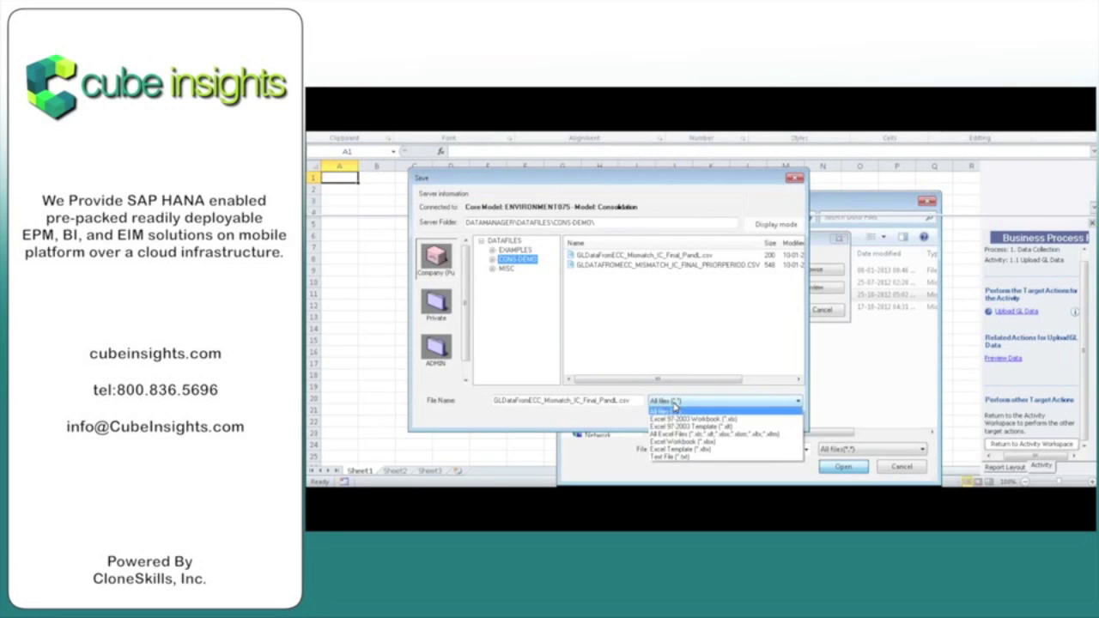
{"action": "left_click", "coordinate": [675, 411]}
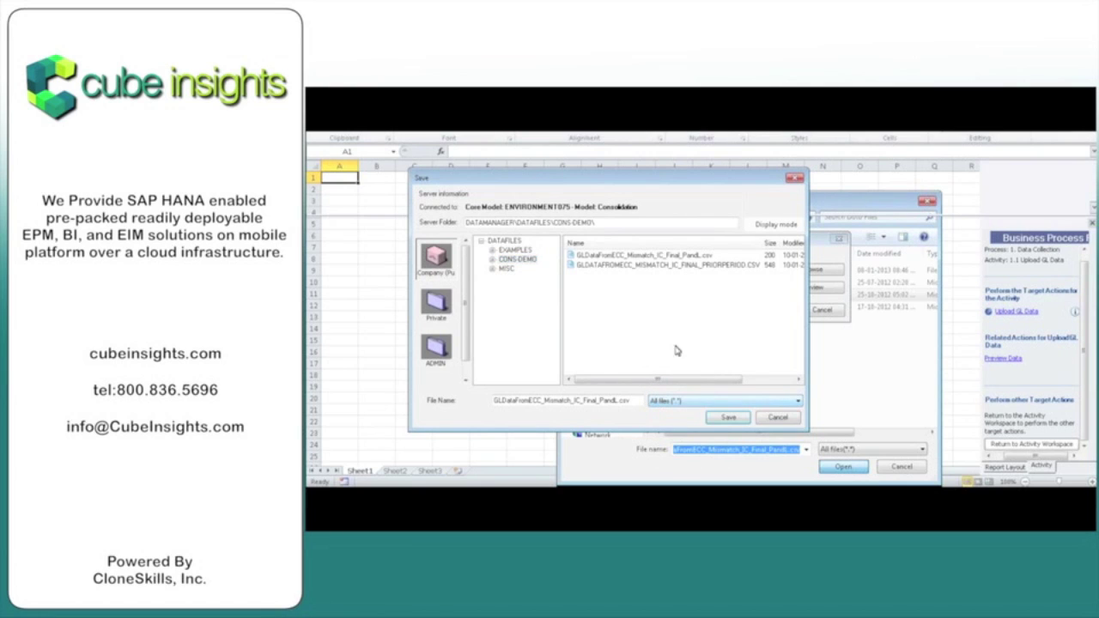
{"action": "left_click", "coordinate": [524, 260]}
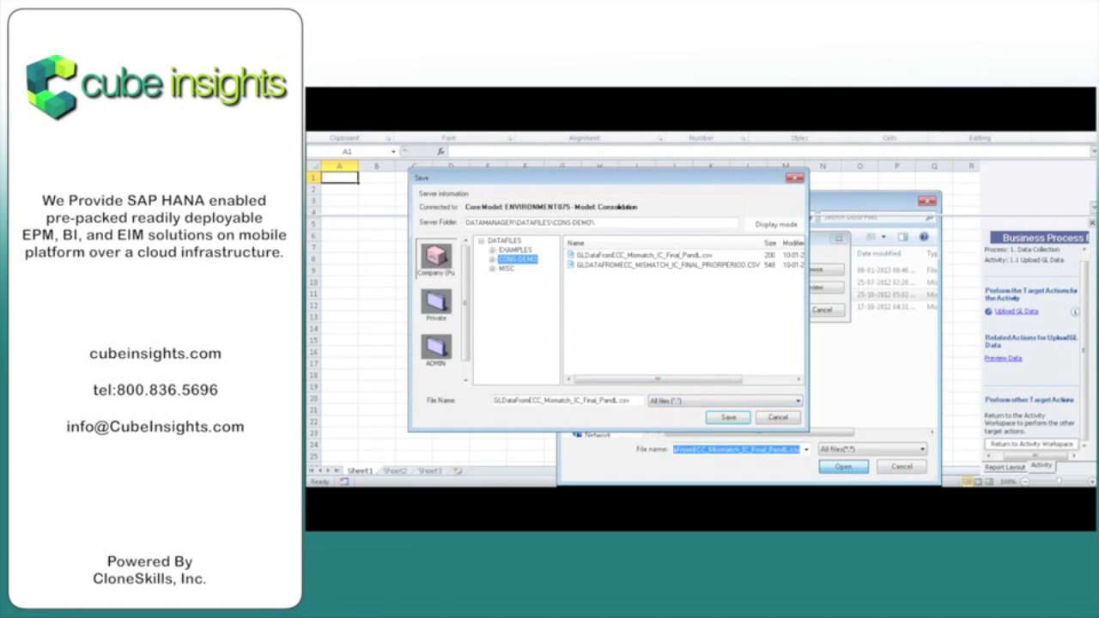
{"action": "left_click", "coordinate": [727, 417]}
{"action": "left_click", "coordinate": [749, 324]}
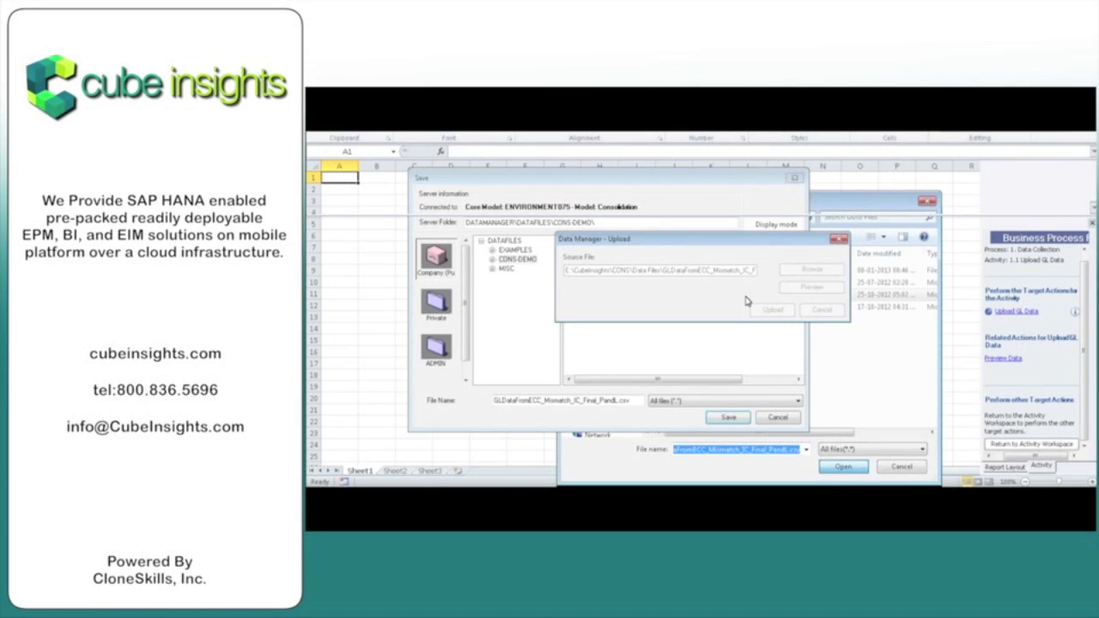
{"action": "key", "text": "Return"}
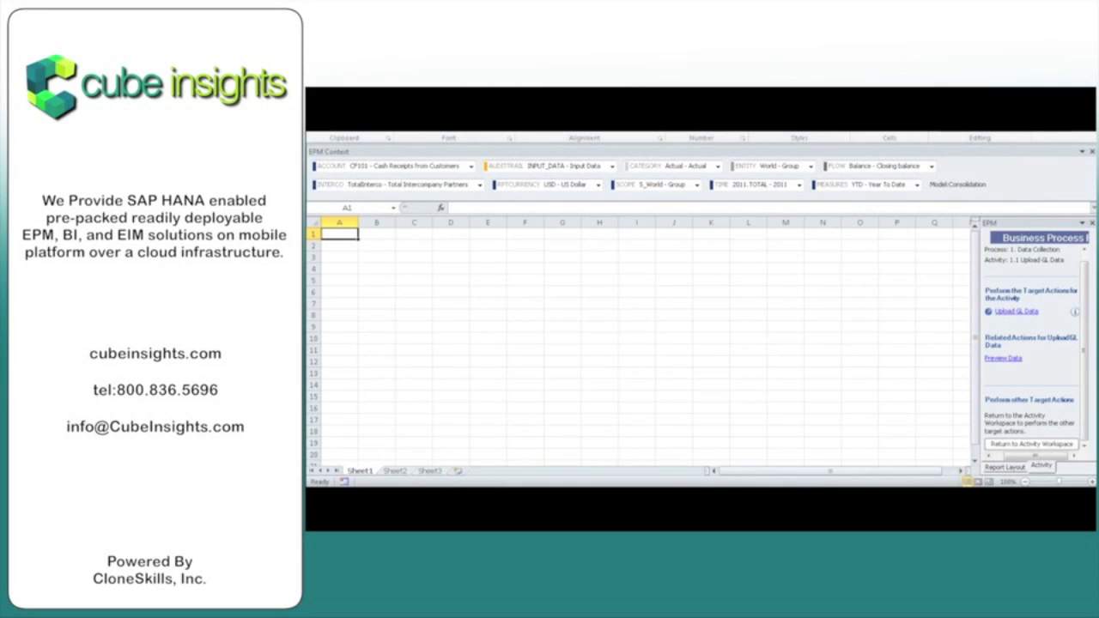
Step: Close the upload workbook, mark activity 1.1 Upload GL Data as complete and close its workspace
{"action": "key", "text": "ctrl+w"}
{"action": "left_click", "coordinate": [702, 297]}
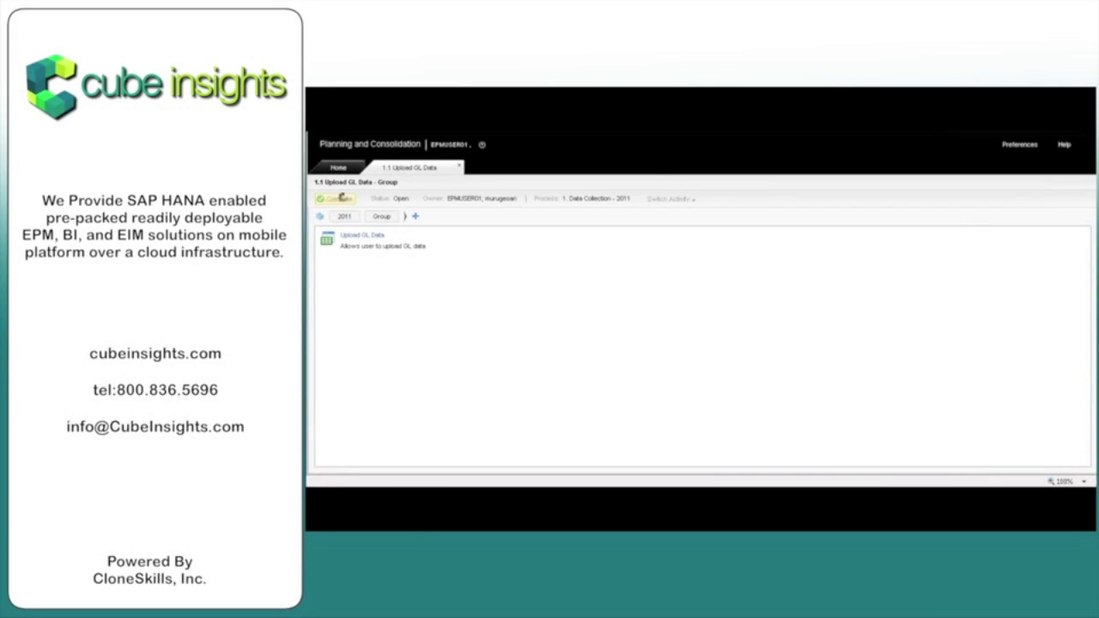
{"action": "left_click", "coordinate": [341, 197]}
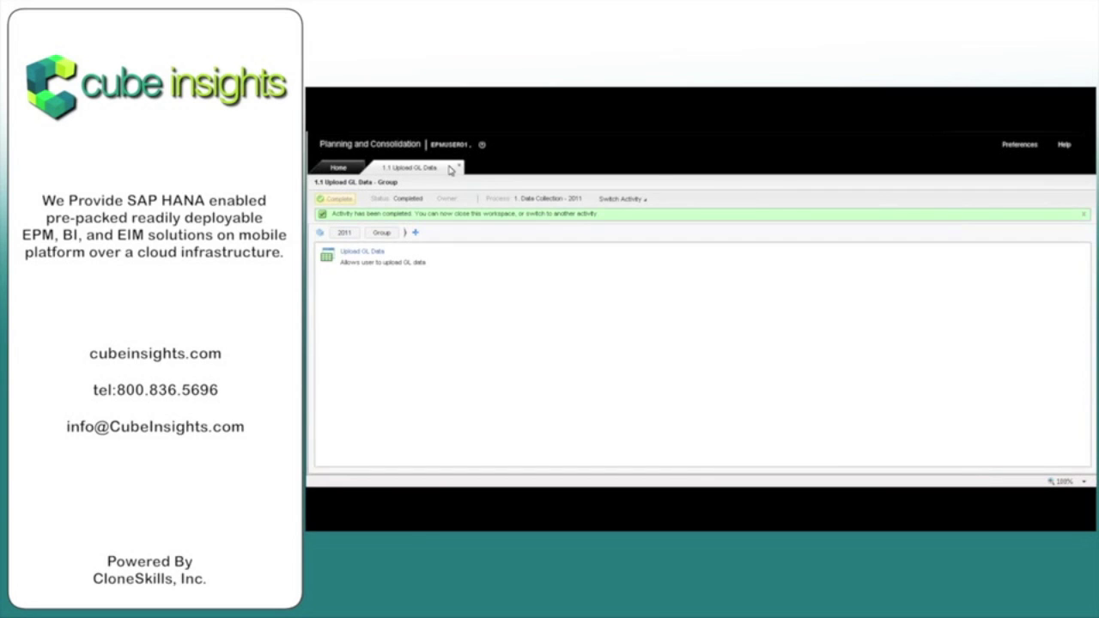
{"action": "left_click", "coordinate": [460, 167]}
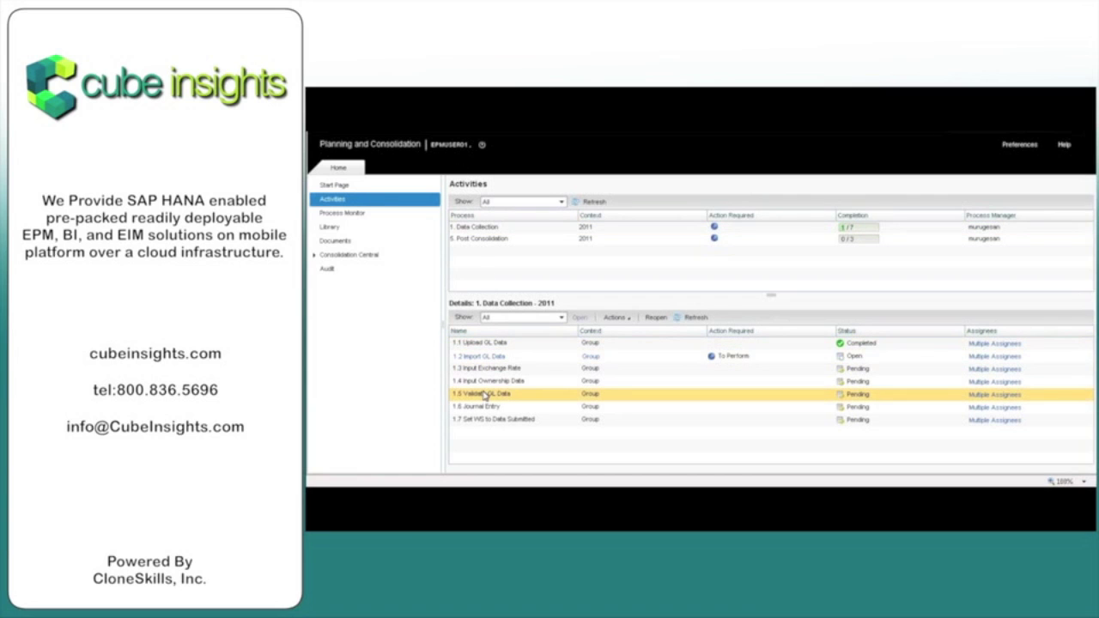
Step: Open activity 1.2 Import GL Data and set GLDataFromECC_Mismatch_IC_Final_PandL.csv from the CONS-DEMO folder as the import file
{"action": "left_click", "coordinate": [490, 359]}
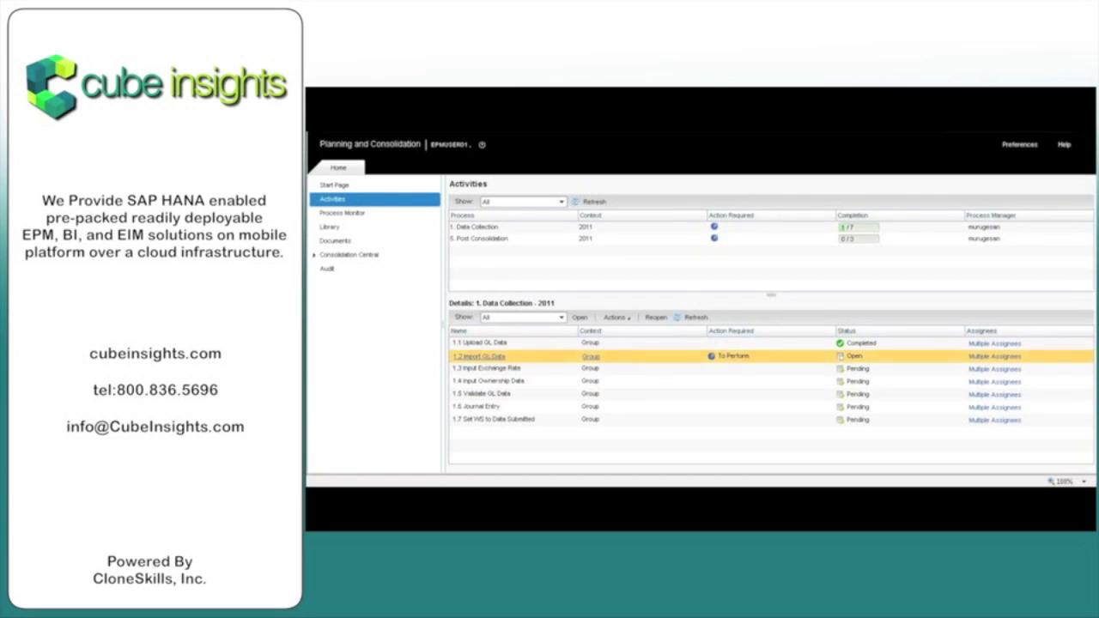
{"action": "left_click", "coordinate": [490, 360]}
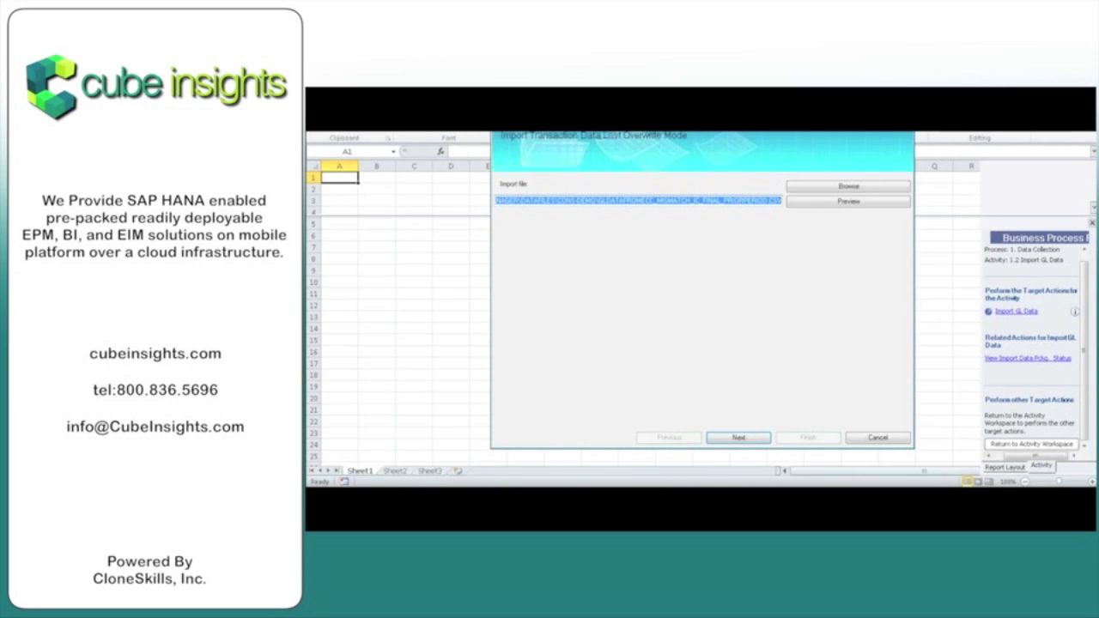
{"action": "left_click", "coordinate": [846, 188]}
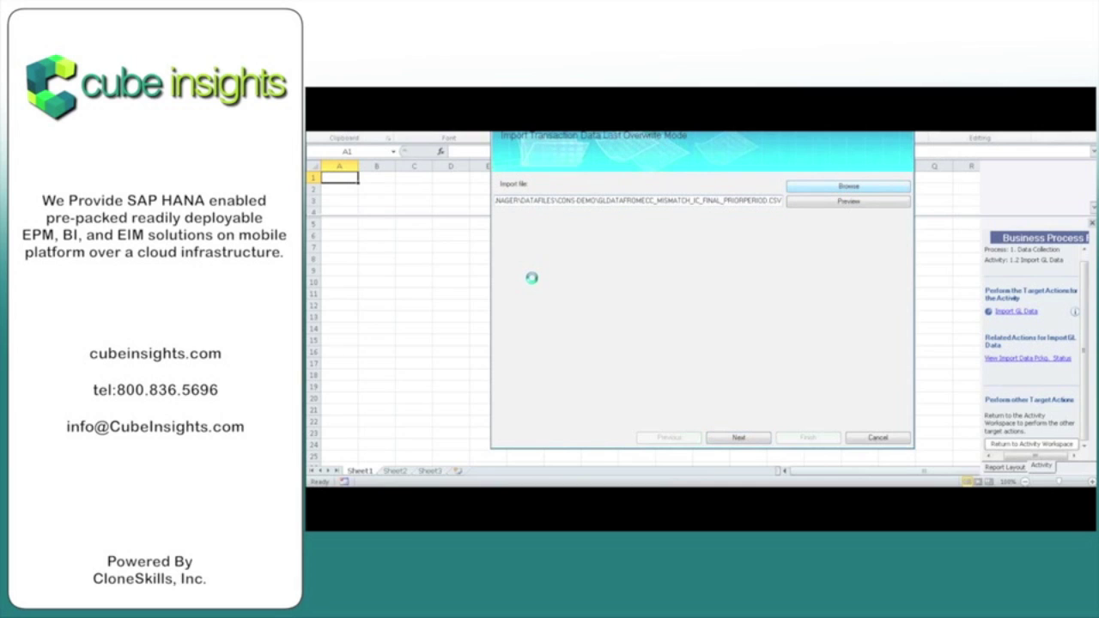
{"action": "left_click", "coordinate": [477, 215]}
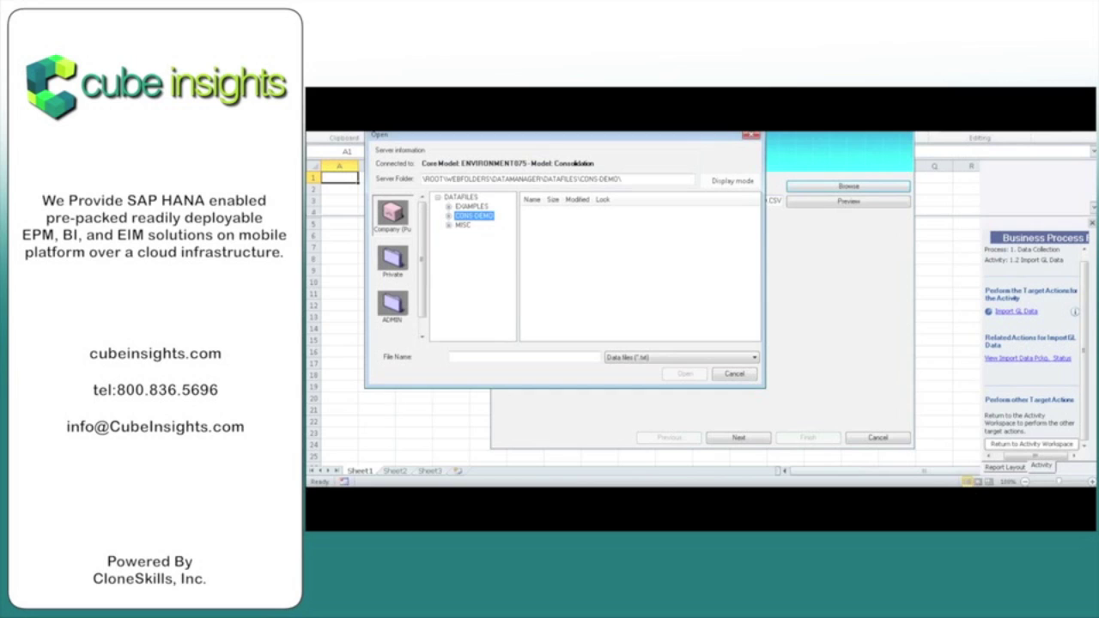
{"action": "left_click", "coordinate": [618, 357]}
{"action": "left_click", "coordinate": [621, 377]}
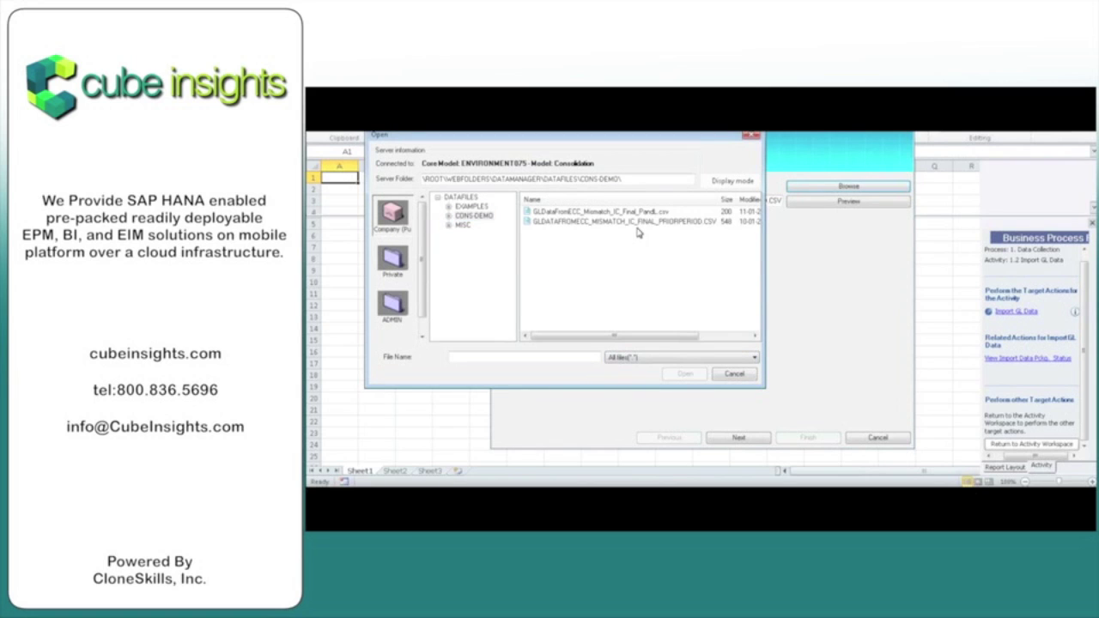
{"action": "left_click", "coordinate": [636, 213]}
{"action": "left_click", "coordinate": [687, 375]}
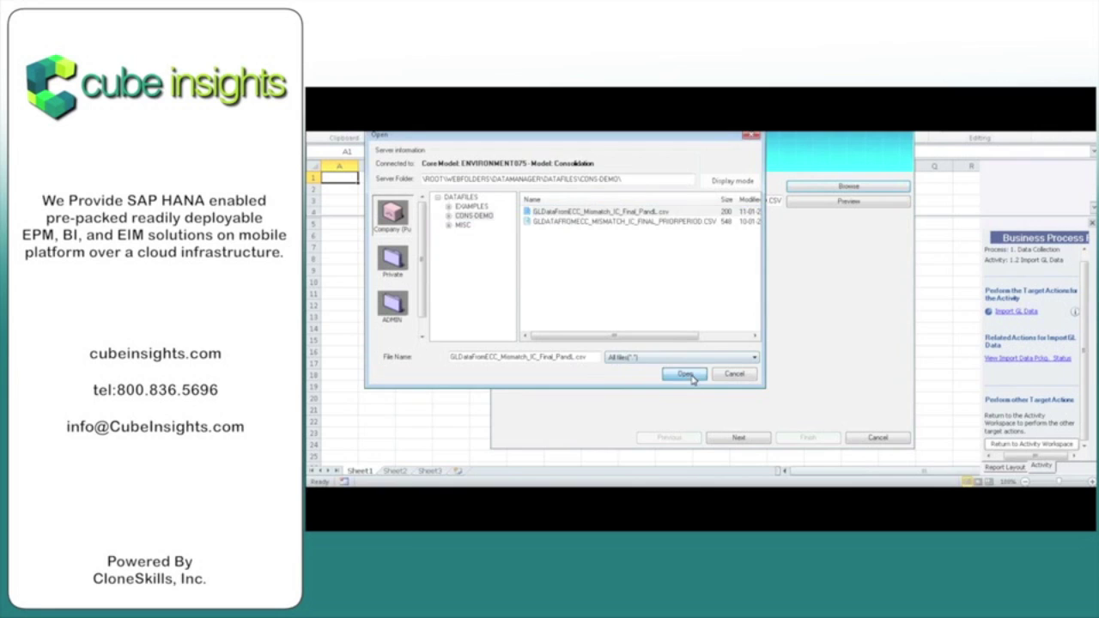
{"action": "left_click", "coordinate": [739, 438]}
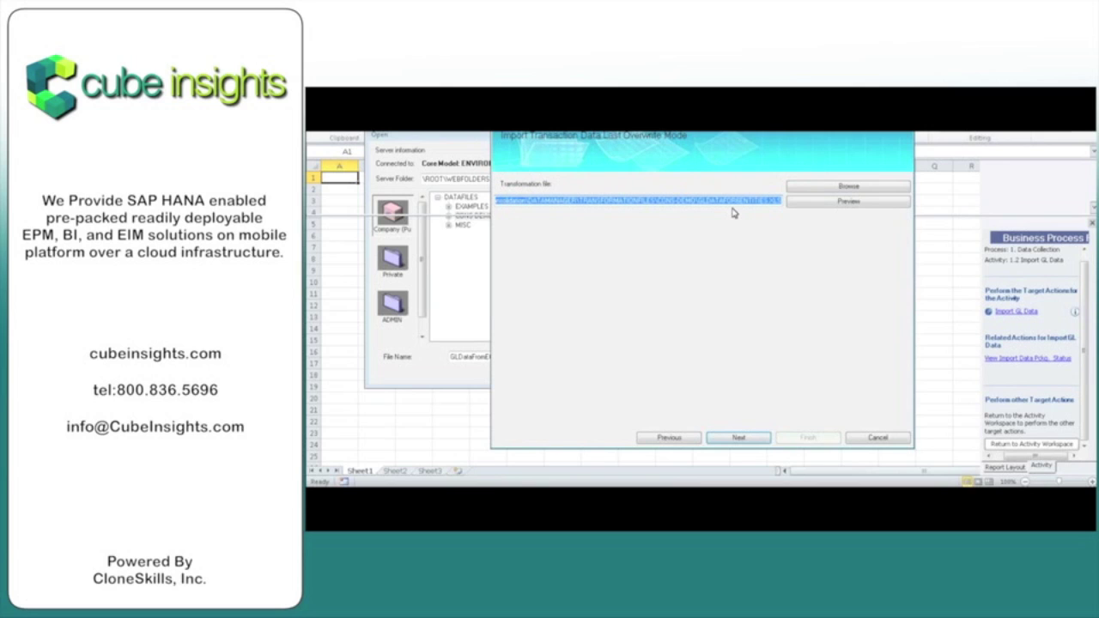
Step: Set GLDATAFORGENTITIES.XLS from the CONS-DEMO transformation files folder as the import's transformation file
{"action": "left_click", "coordinate": [834, 189]}
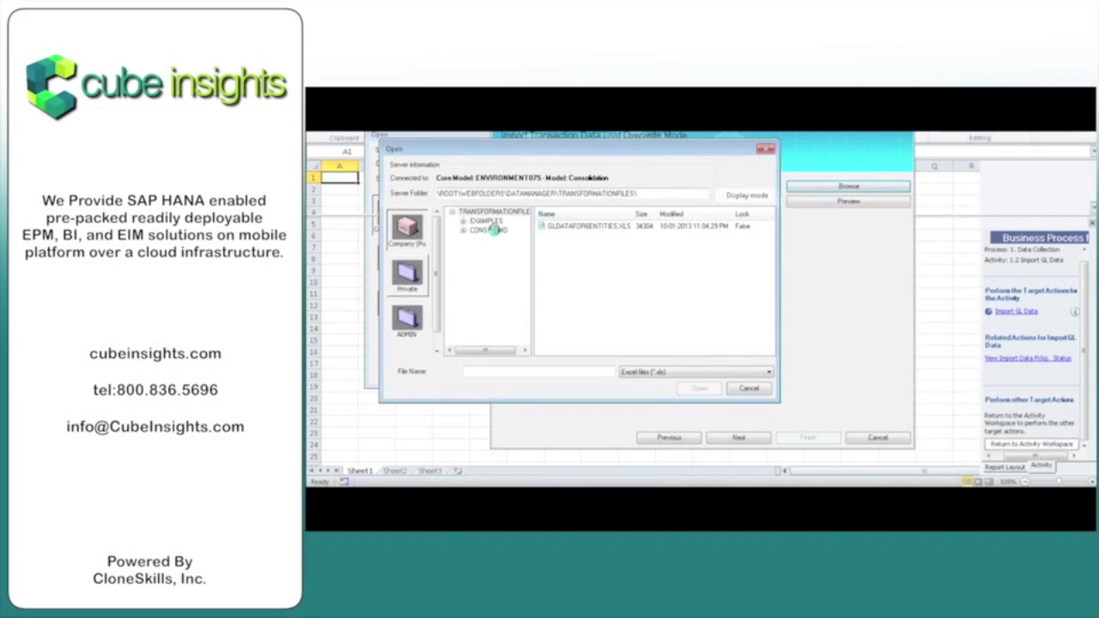
{"action": "left_click", "coordinate": [492, 228]}
{"action": "left_click", "coordinate": [580, 226]}
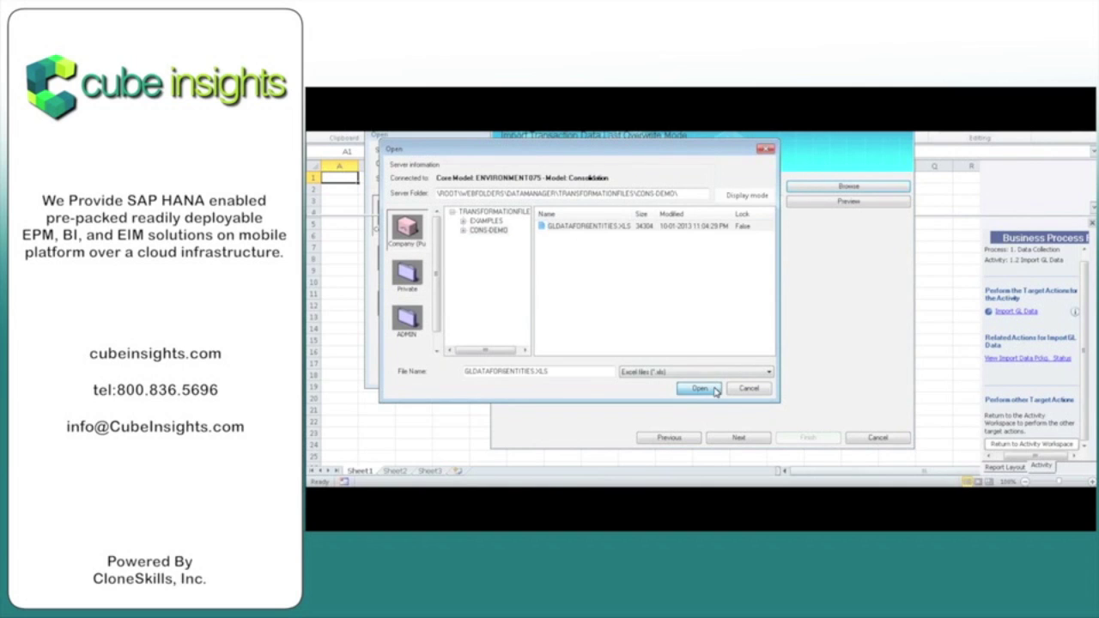
{"action": "left_click", "coordinate": [715, 392]}
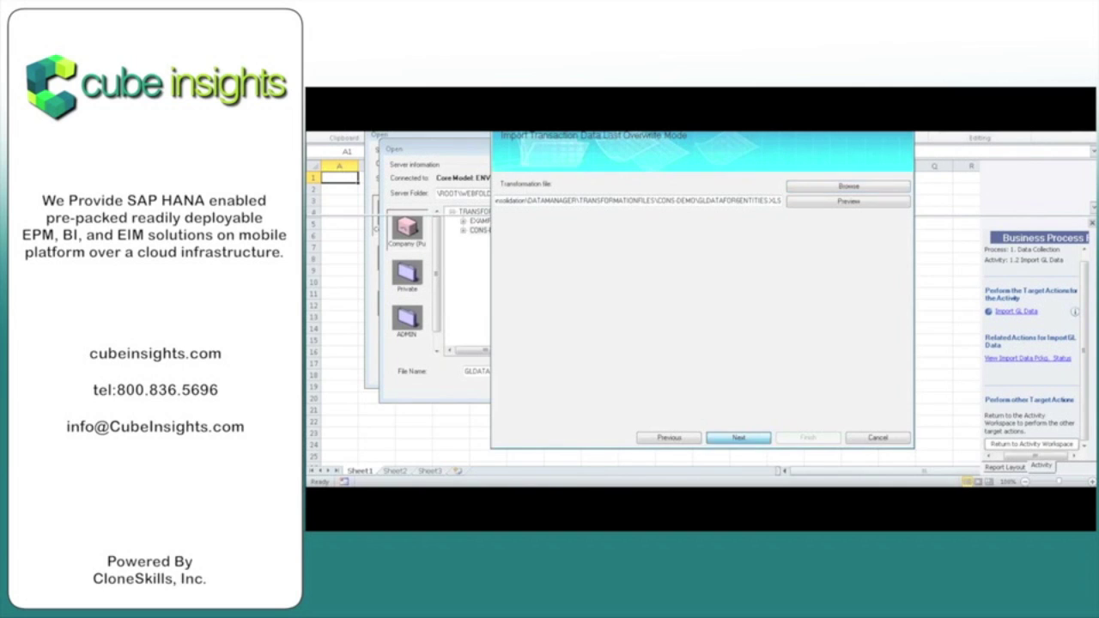
{"action": "left_click", "coordinate": [738, 437]}
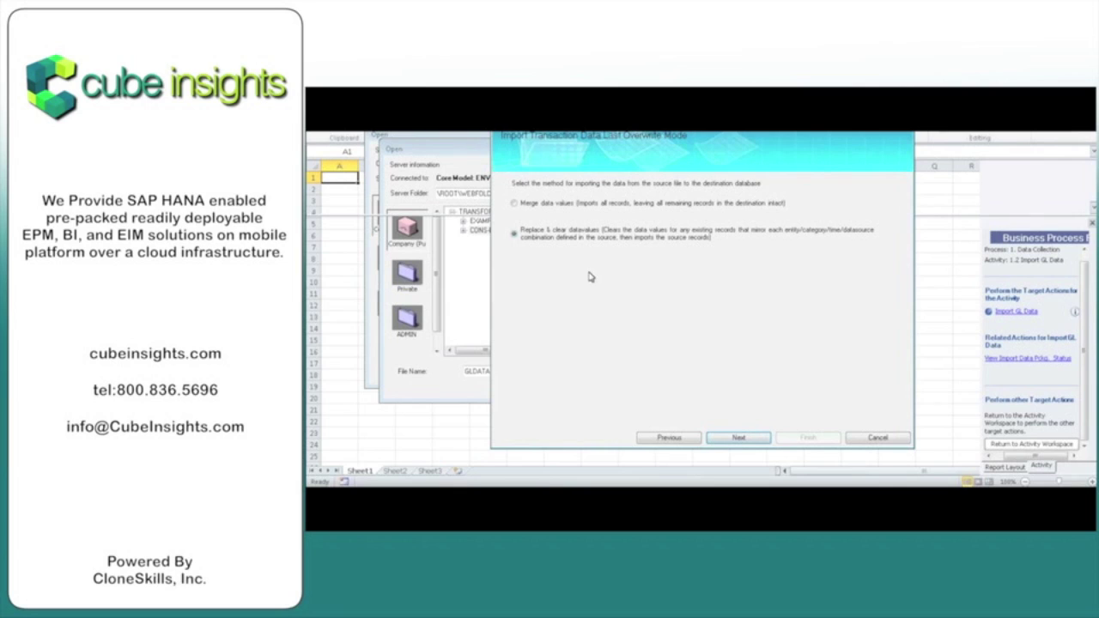
Step: Choose merging data values as the import method, without running default logic or checking work status settings
{"action": "left_click", "coordinate": [534, 206]}
{"action": "left_click", "coordinate": [756, 440]}
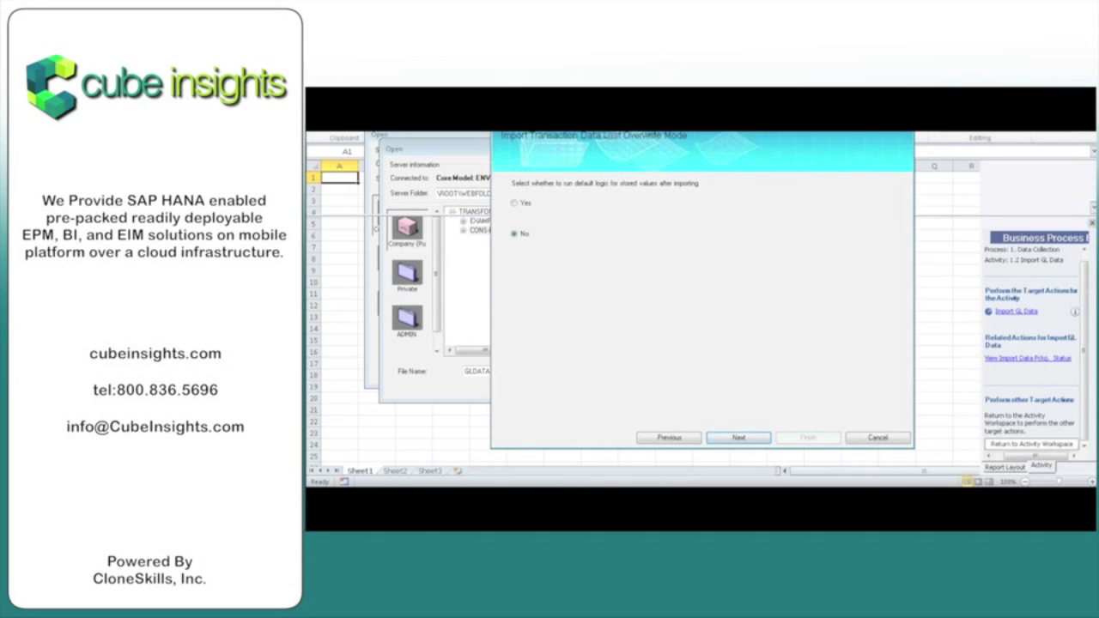
{"action": "left_click", "coordinate": [740, 438]}
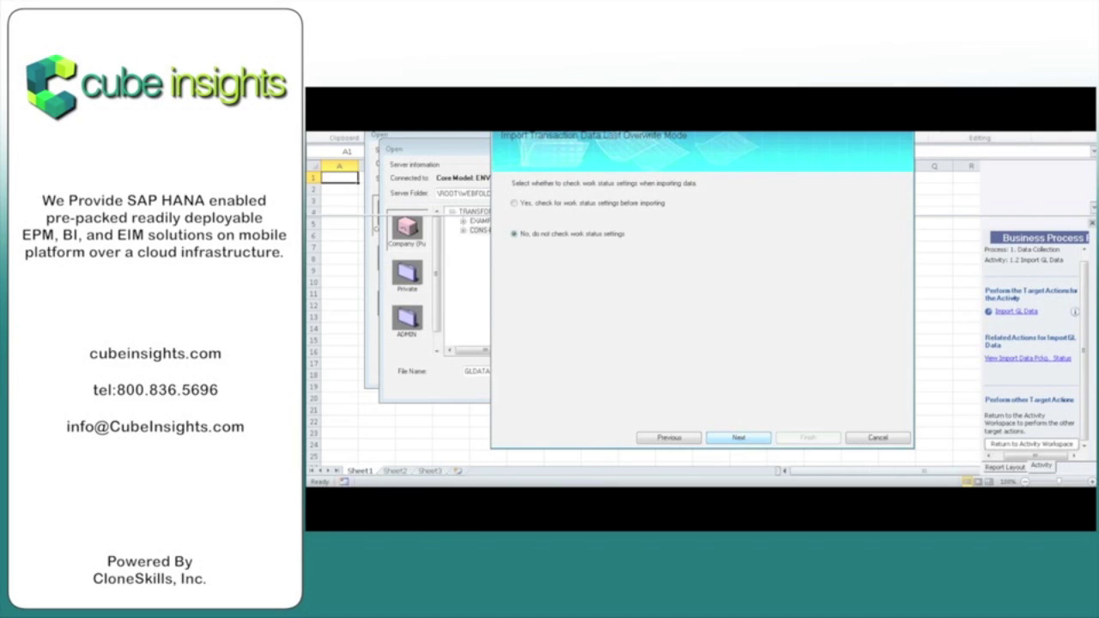
{"action": "left_click", "coordinate": [752, 440]}
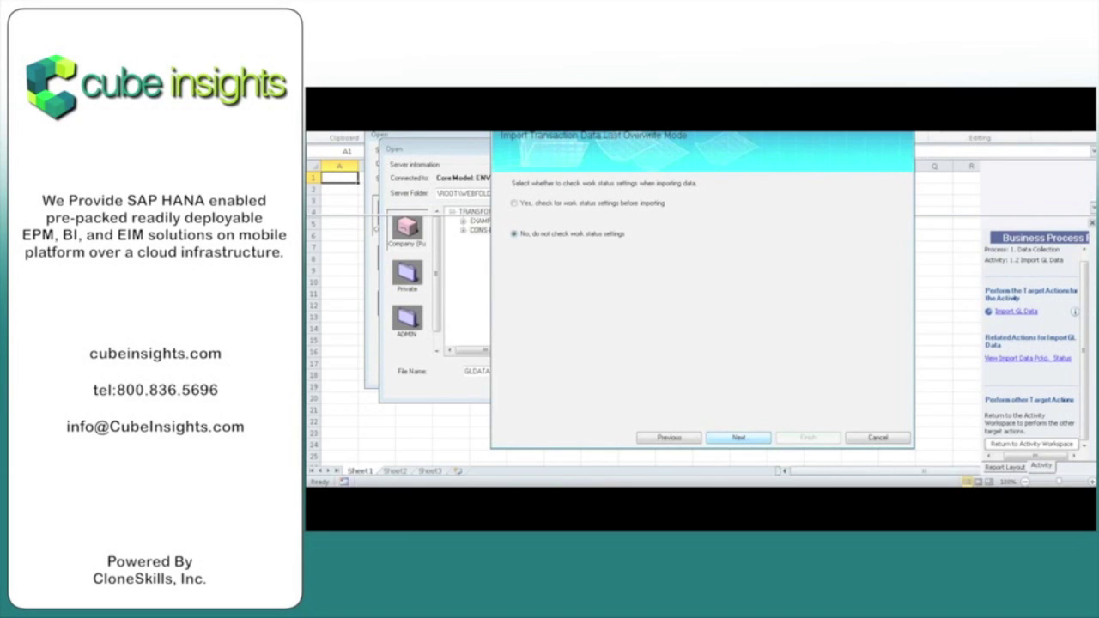
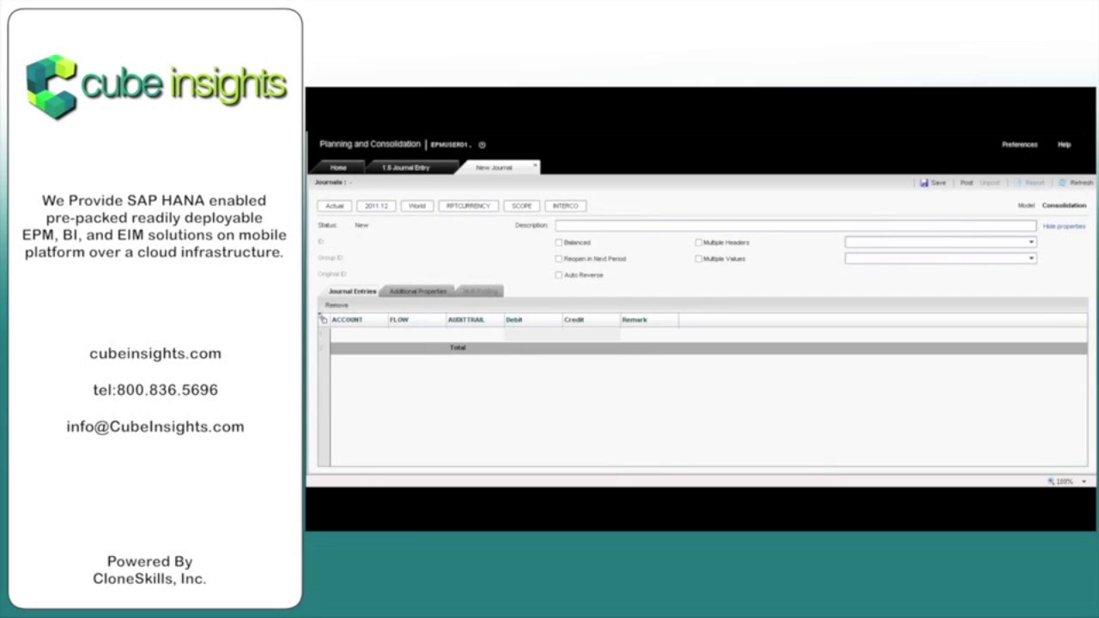
Step: Set the new journal's entity to Subsidiary United States under Group's North America Region
{"action": "left_click", "coordinate": [420, 206]}
{"action": "left_click", "coordinate": [412, 253]}
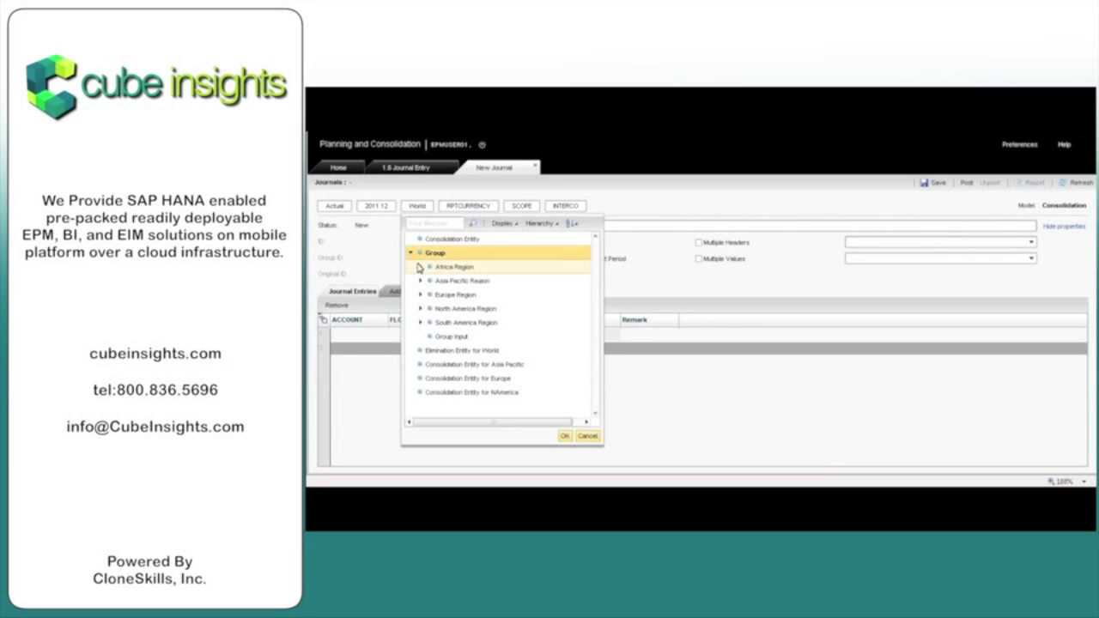
{"action": "left_click", "coordinate": [420, 309]}
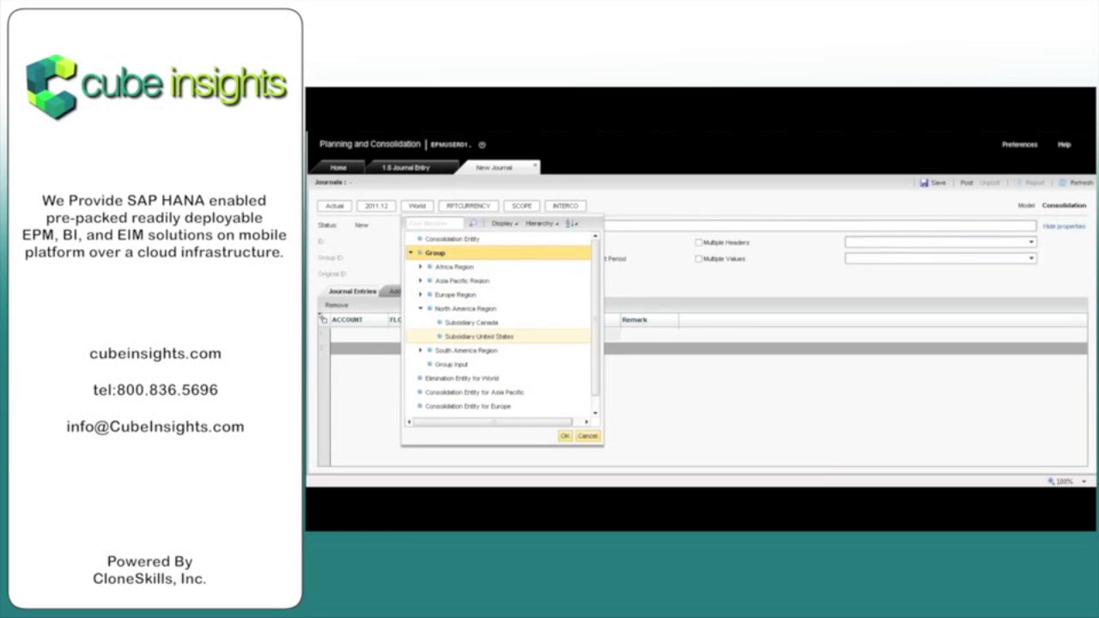
{"action": "left_click", "coordinate": [475, 336]}
{"action": "left_click", "coordinate": [564, 435]}
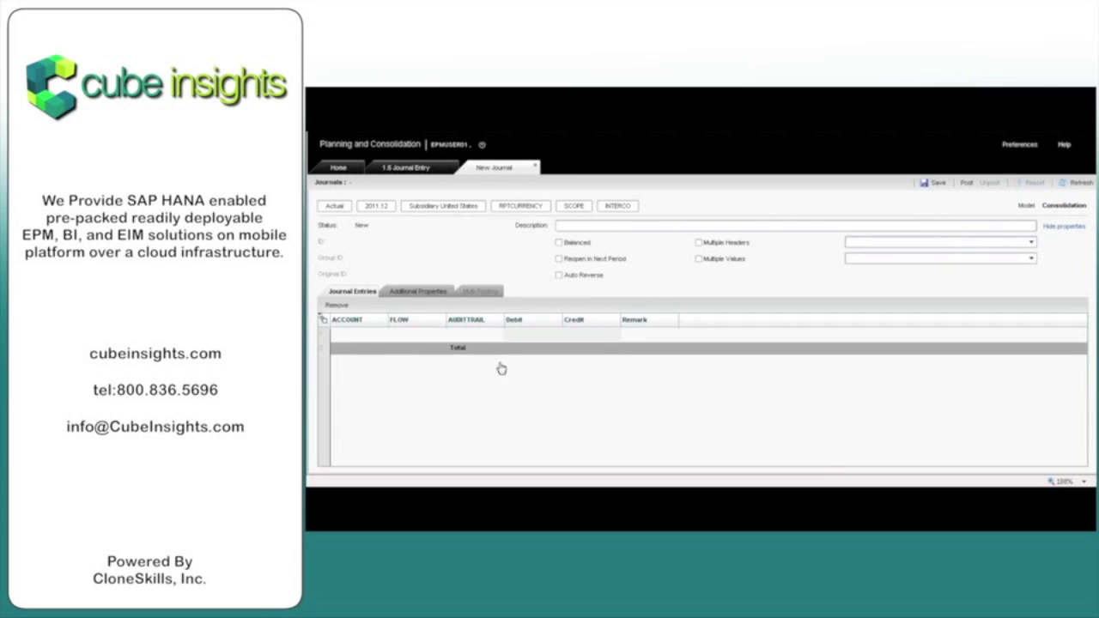
Step: Set the new journal's reporting currency to Local Currency and its scope to No Scope
{"action": "left_click", "coordinate": [520, 206]}
{"action": "left_click", "coordinate": [529, 256]}
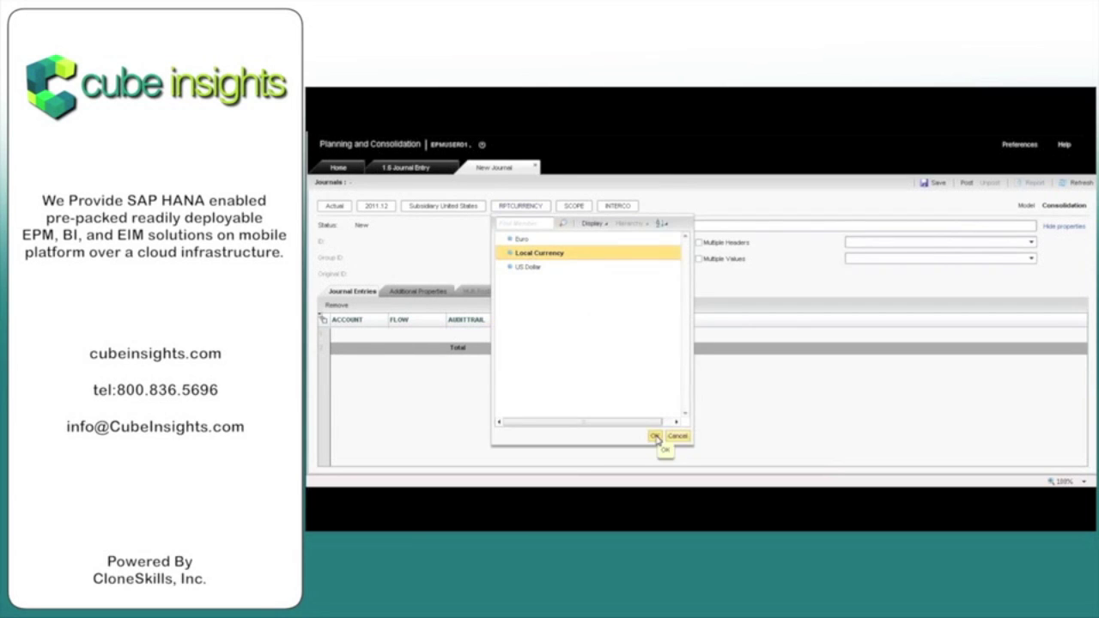
{"action": "left_click", "coordinate": [654, 435]}
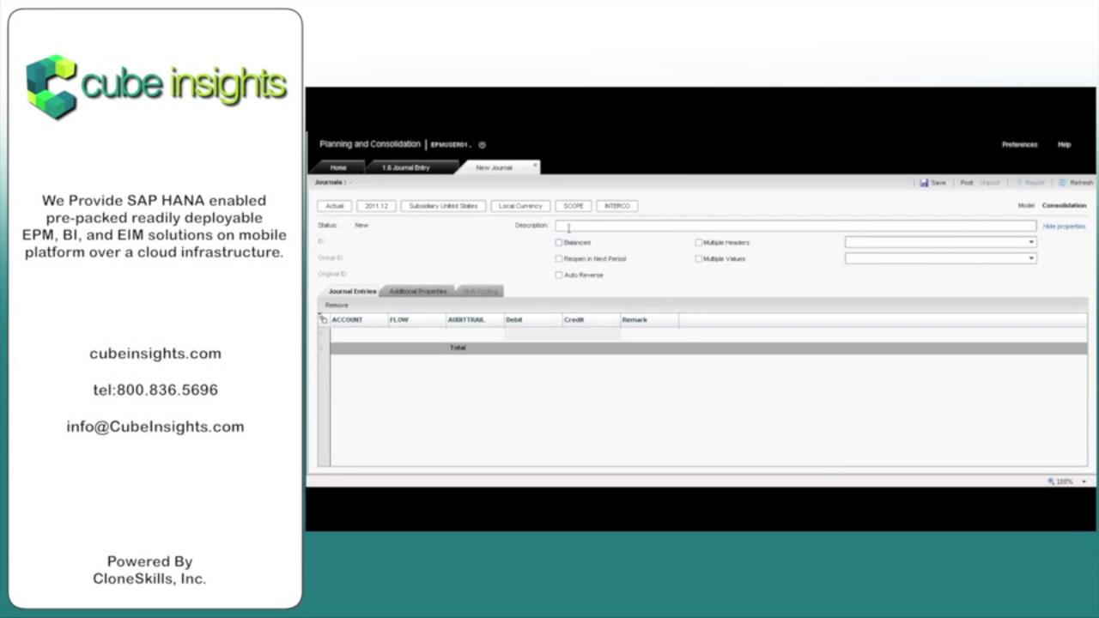
{"action": "left_click", "coordinate": [558, 206]}
{"action": "left_click", "coordinate": [592, 239]}
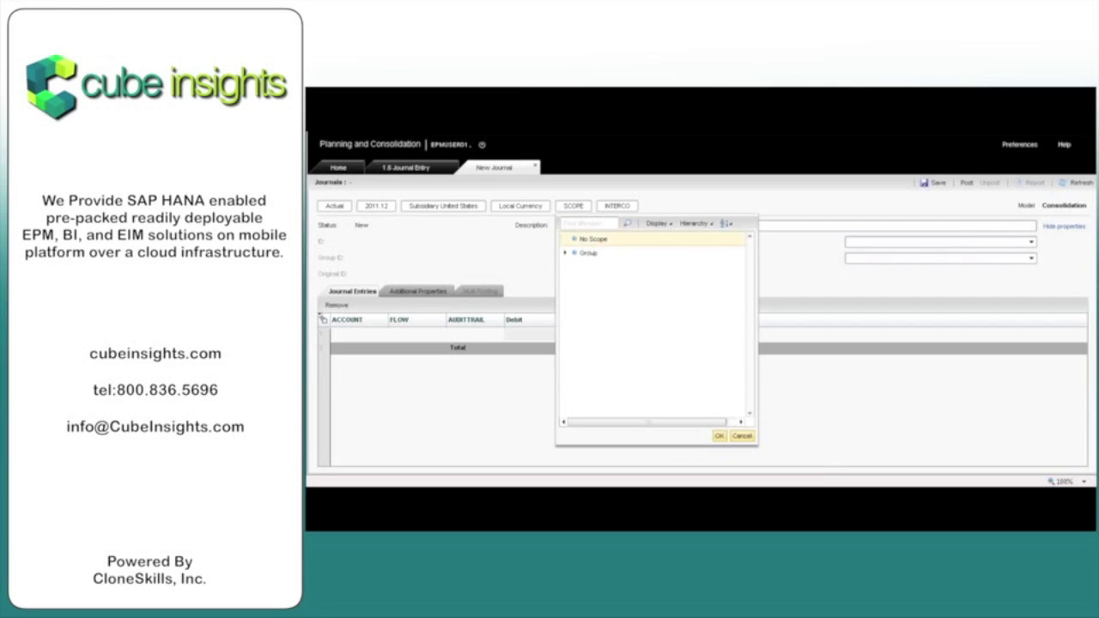
{"action": "left_click", "coordinate": [718, 436]}
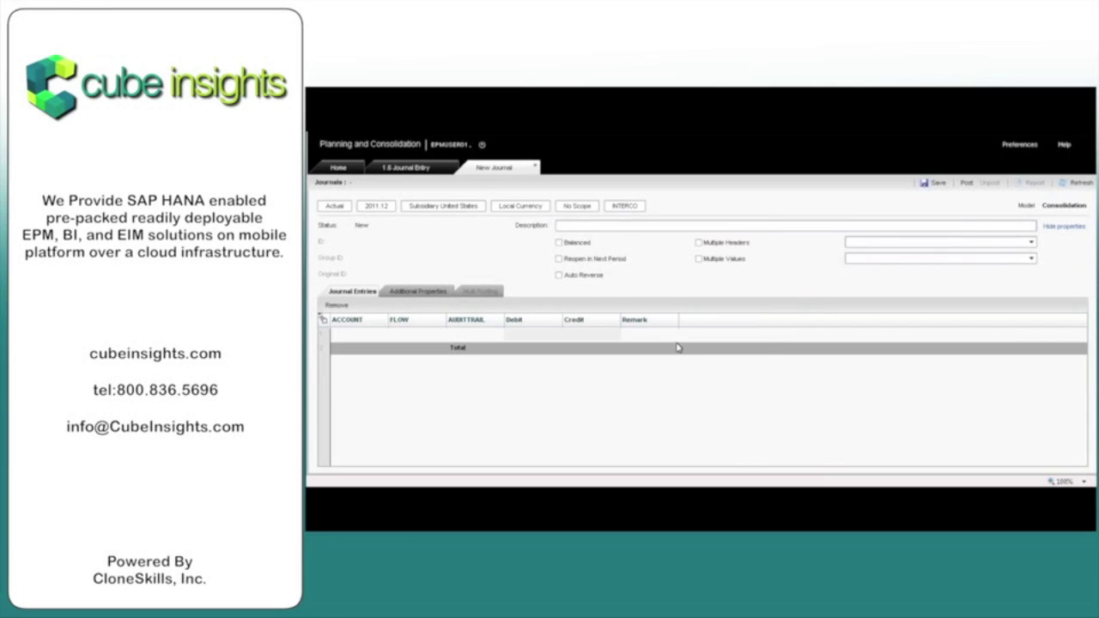
Step: Set the new journal's intercompany partner to ThirdParty and its description to "Adjustment for Dec 2011 for US"
{"action": "left_click", "coordinate": [624, 206]}
{"action": "left_click", "coordinate": [620, 240]}
{"action": "left_click", "coordinate": [613, 239]}
{"action": "left_click", "coordinate": [656, 392]}
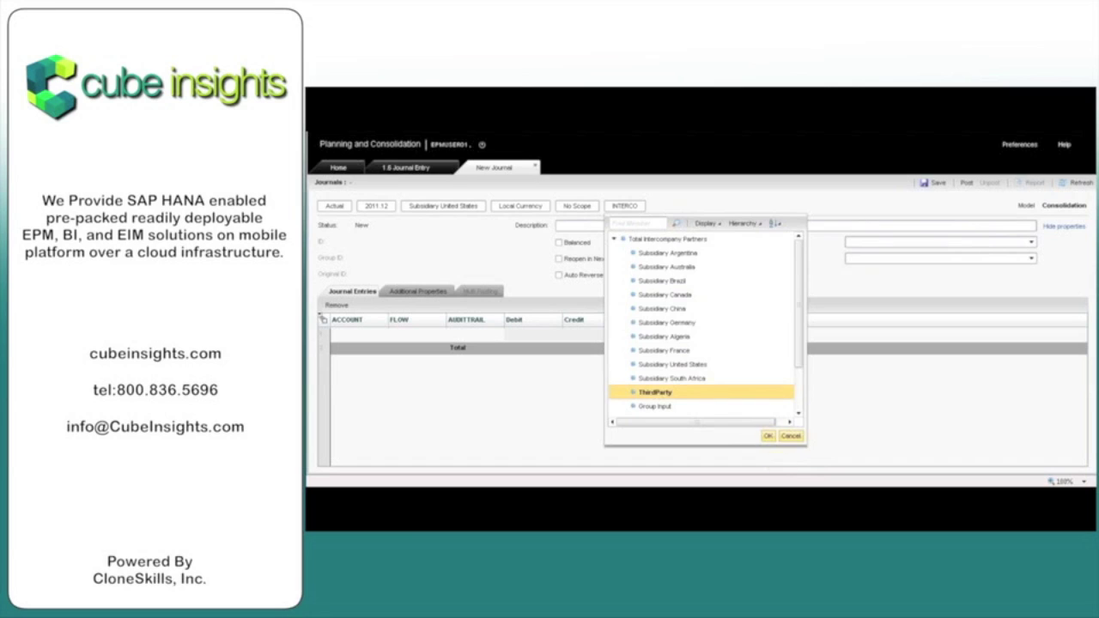
{"action": "left_click", "coordinate": [768, 436]}
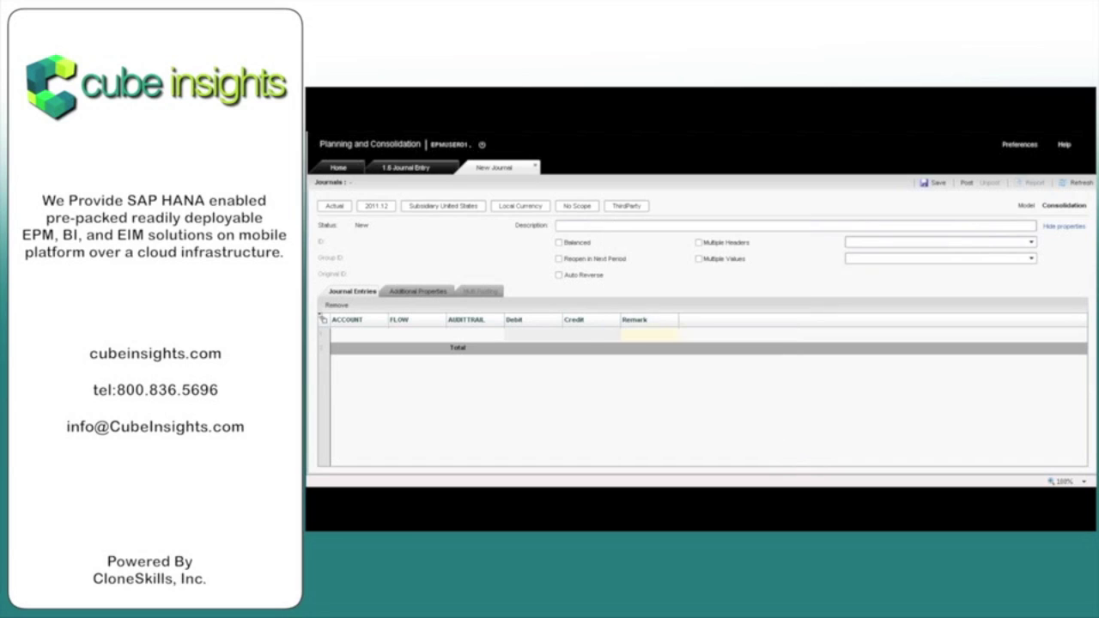
{"action": "left_click", "coordinate": [584, 225]}
{"action": "type", "text": "Adjustment for Dec 2011 for US"}
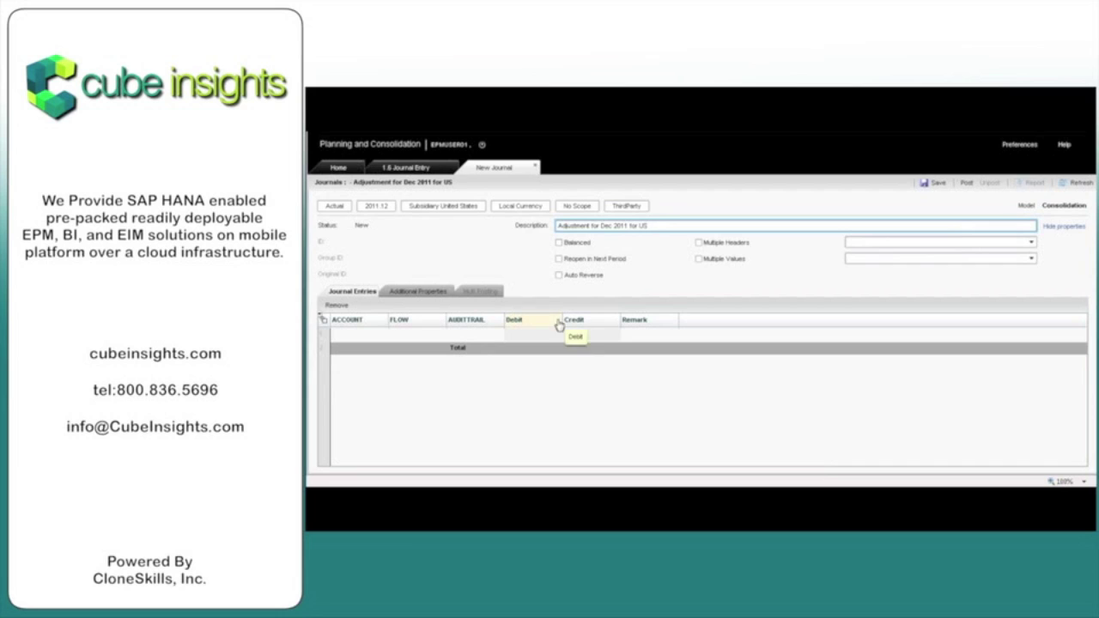
Step: Set the first journal line's account to AST001 - Cash, found under Total Assets in Balance Sheet Accounts, with member IDs and descriptions displayed
{"action": "left_click", "coordinate": [383, 339]}
{"action": "left_click", "coordinate": [383, 337]}
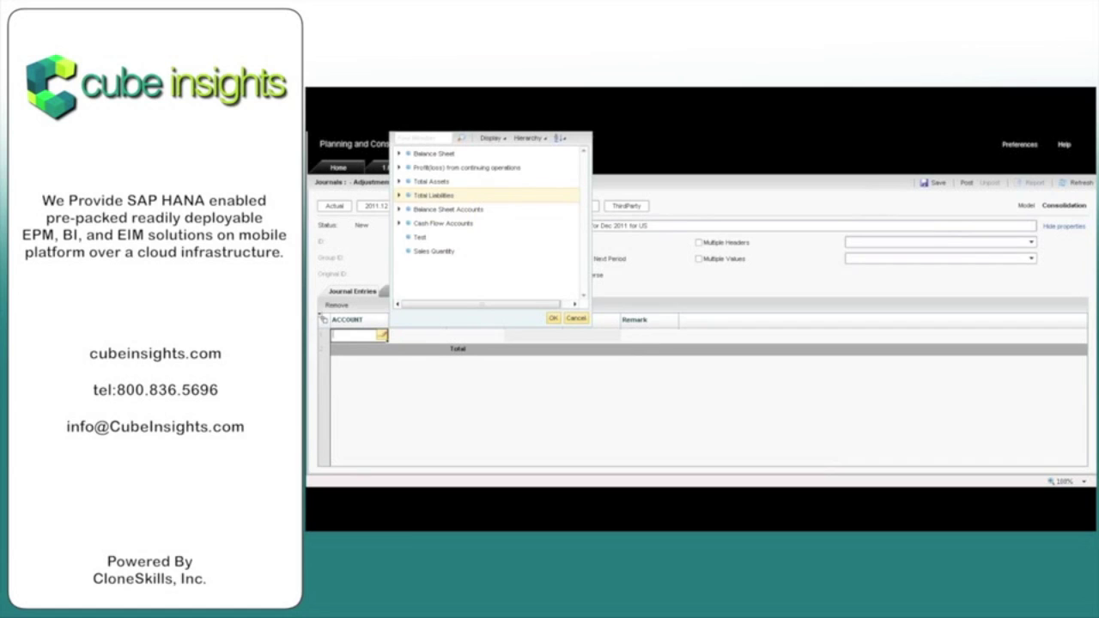
{"action": "left_click", "coordinate": [398, 181]}
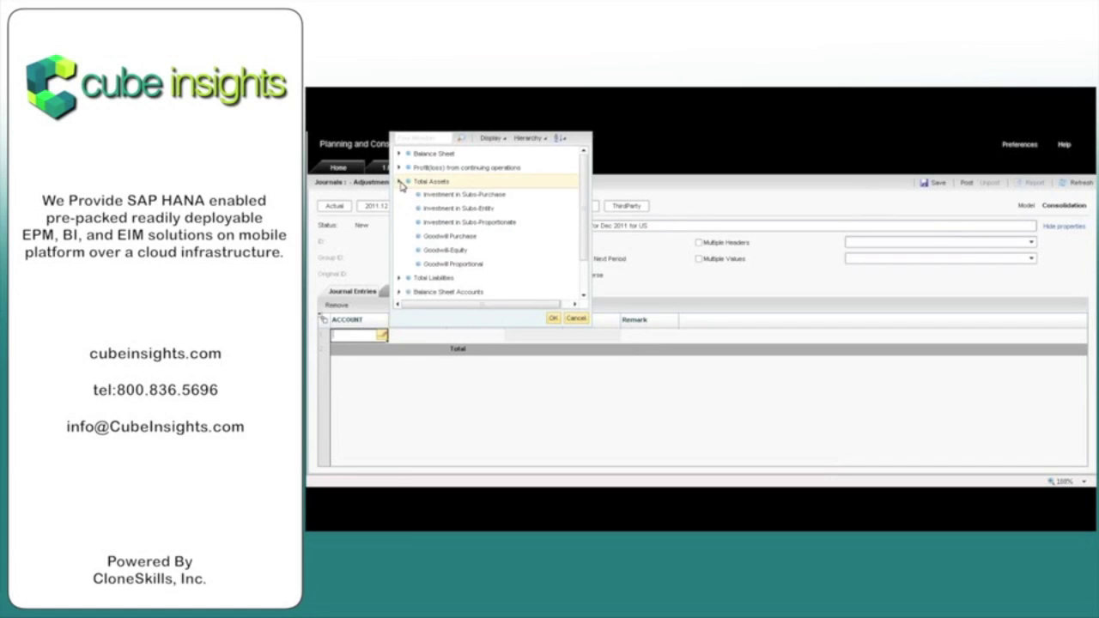
{"action": "left_click", "coordinate": [398, 181]}
{"action": "left_click", "coordinate": [399, 209]}
{"action": "left_click", "coordinate": [409, 222]}
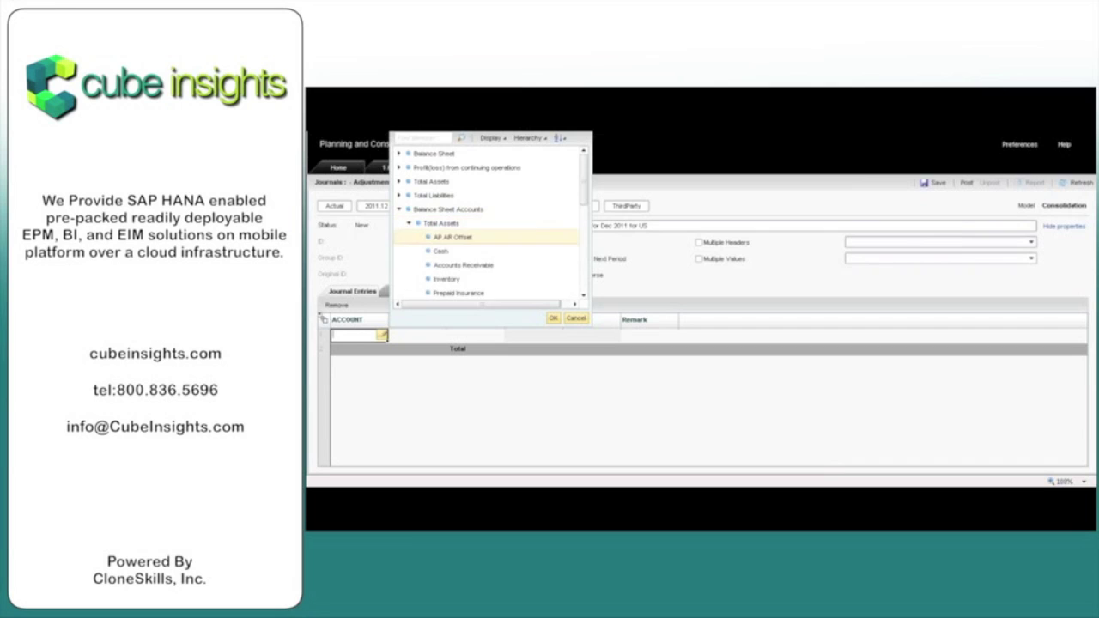
{"action": "left_click", "coordinate": [434, 251]}
{"action": "left_click", "coordinate": [491, 138]}
{"action": "left_click", "coordinate": [501, 174]}
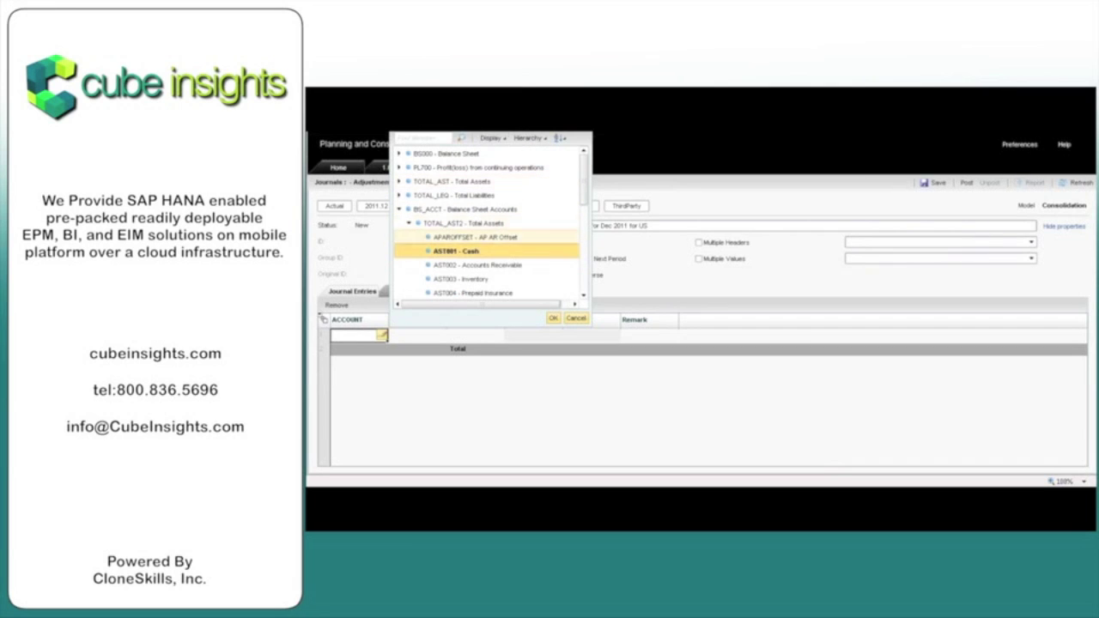
{"action": "left_click", "coordinate": [505, 251]}
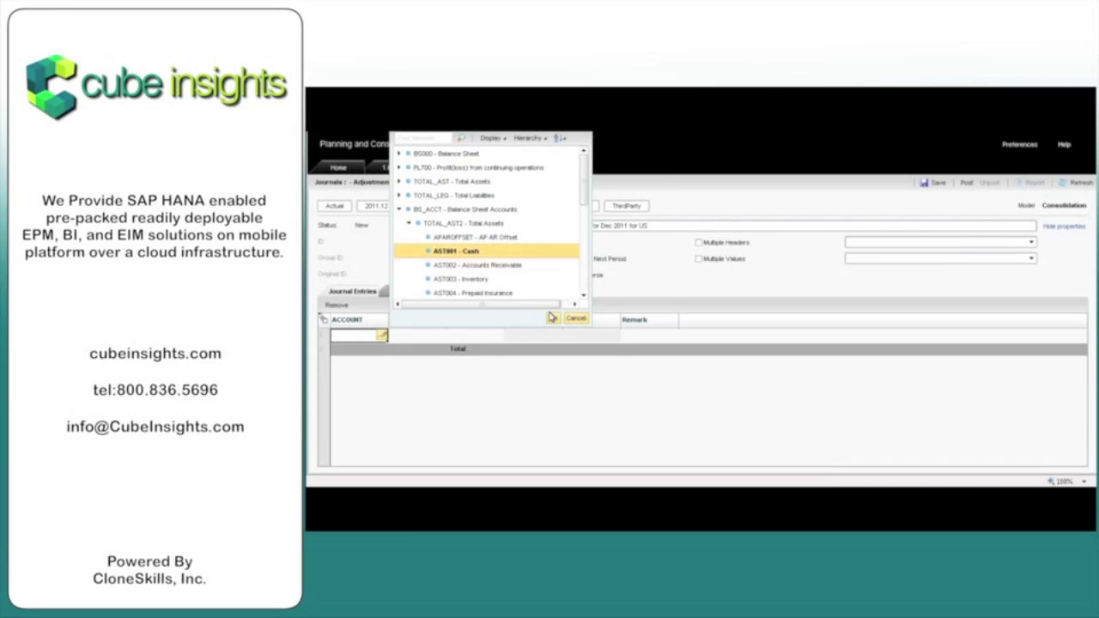
{"action": "left_click", "coordinate": [554, 318]}
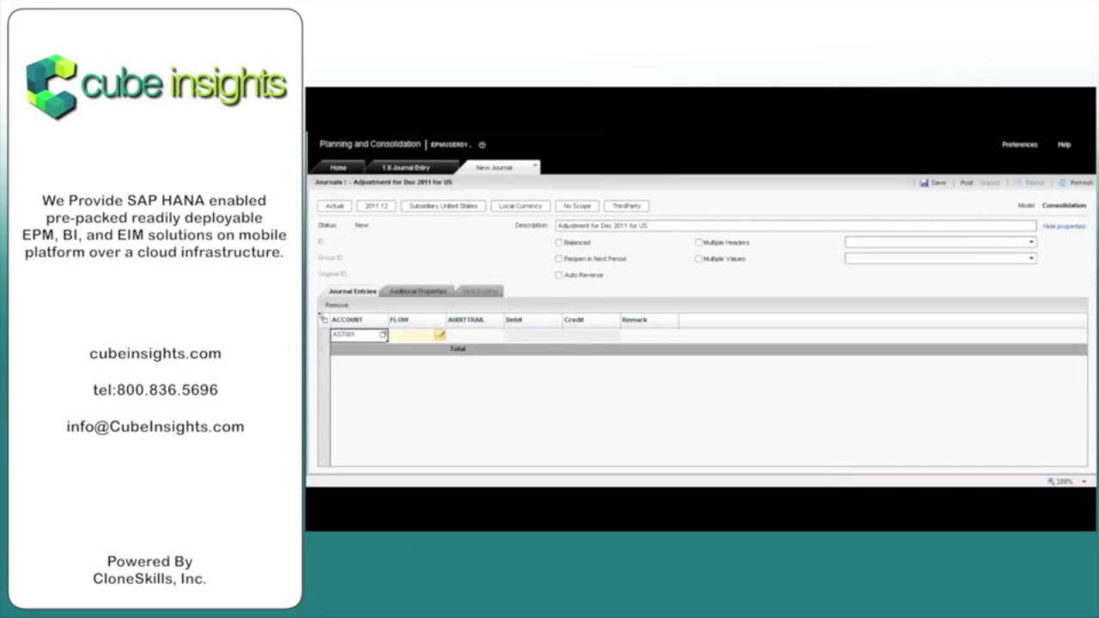
Step: Set the flow of the AST001 journal line to Balance
{"action": "left_click", "coordinate": [444, 337]}
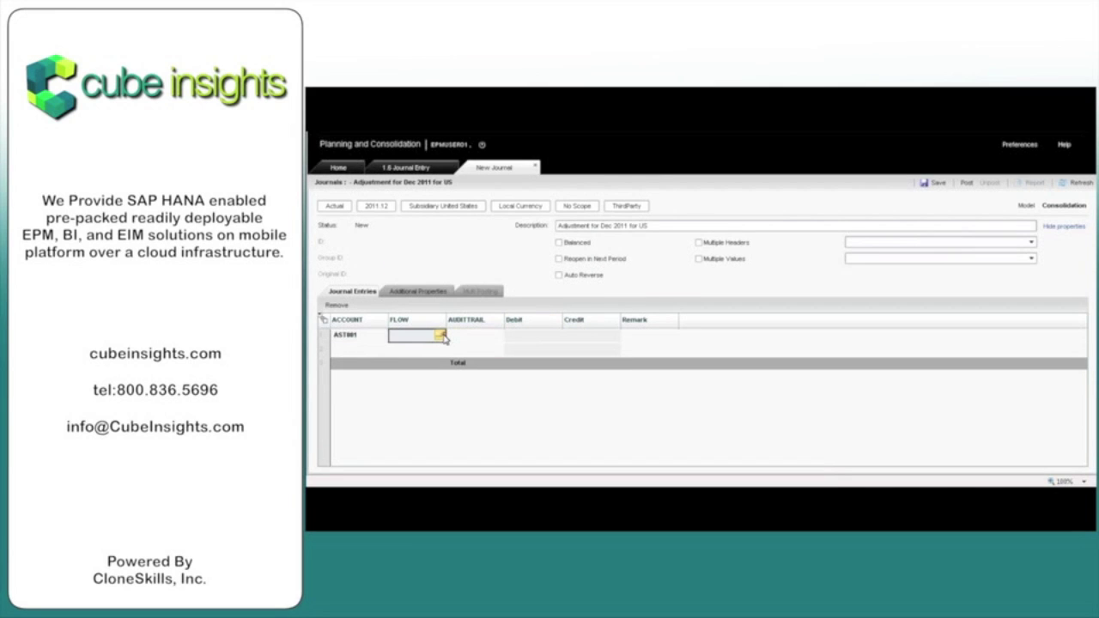
{"action": "left_click", "coordinate": [441, 335]}
{"action": "double_click", "coordinate": [494, 154]}
Step: Set the audit trail of the AST001 line to Input Data (INPUT_DATA) from the Total Adj group
{"action": "left_click", "coordinate": [498, 335]}
{"action": "left_click", "coordinate": [498, 335]}
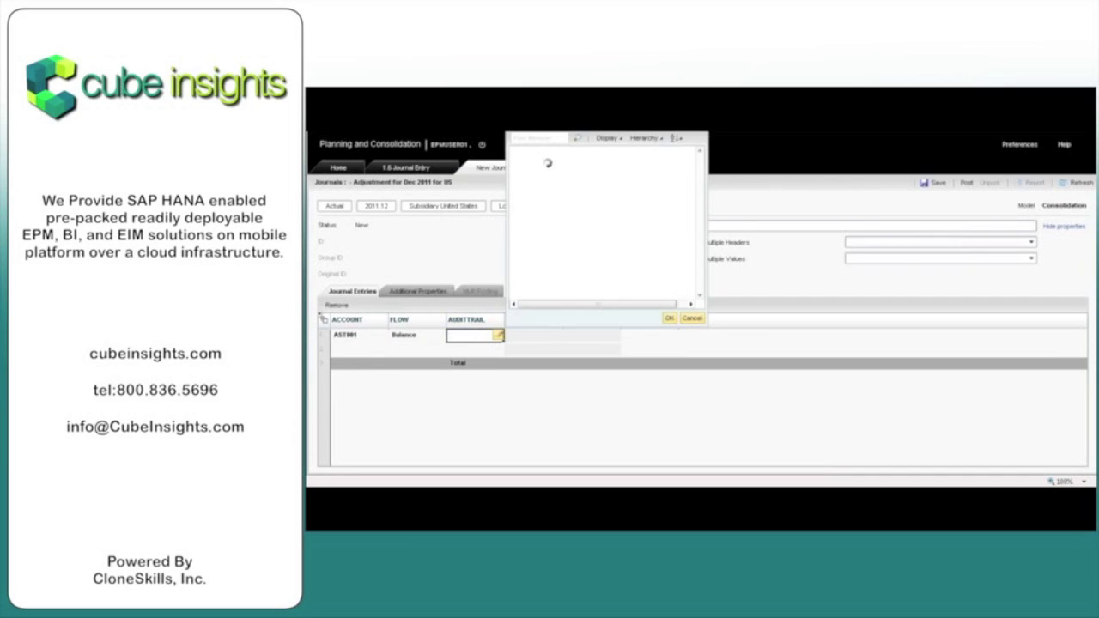
{"action": "left_click", "coordinate": [515, 167]}
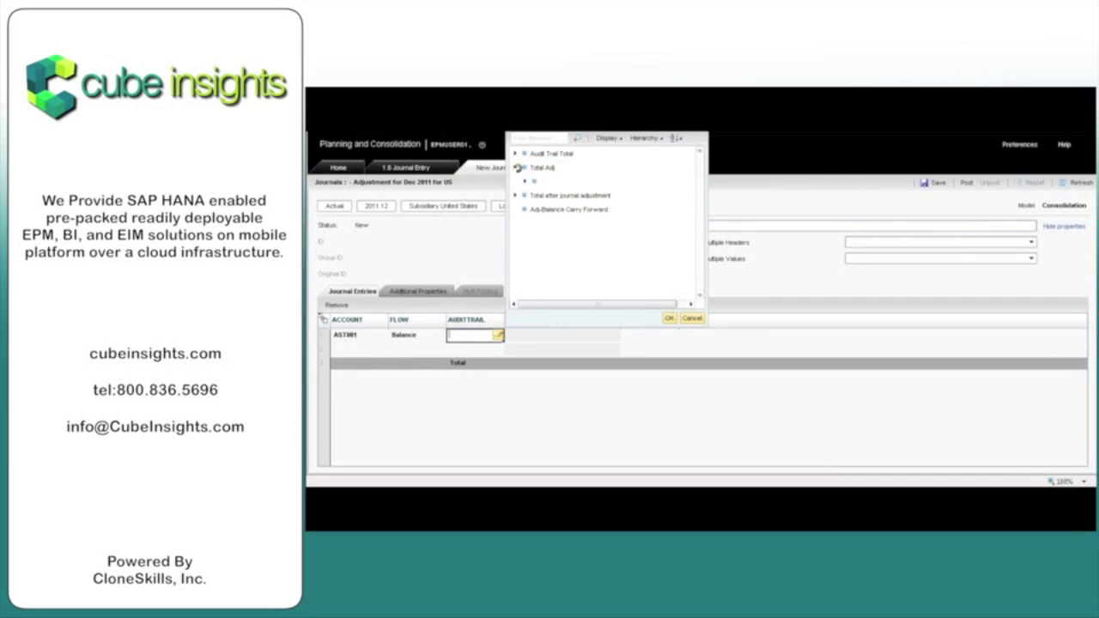
{"action": "left_click", "coordinate": [606, 137]}
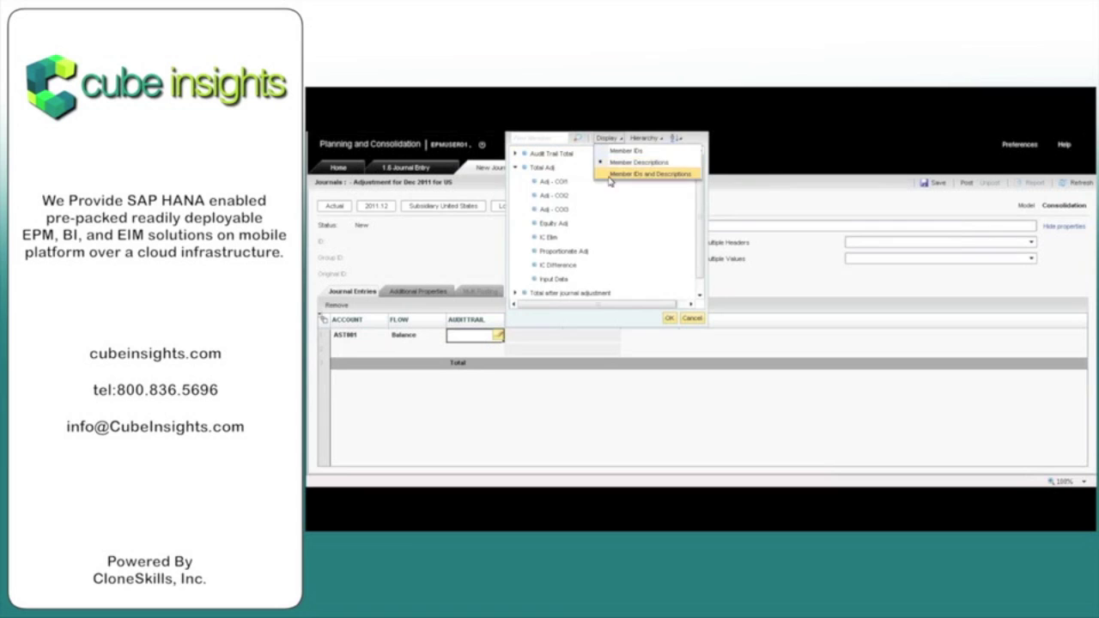
{"action": "left_click", "coordinate": [644, 172]}
{"action": "left_click", "coordinate": [559, 279]}
{"action": "left_click", "coordinate": [669, 317]}
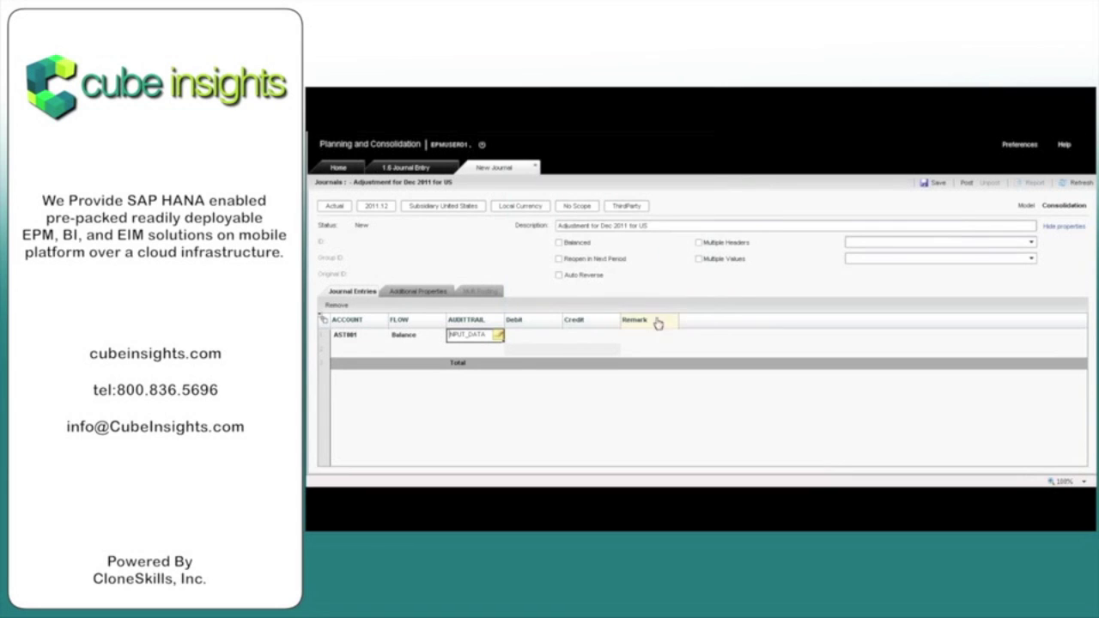
Step: Enter a debit amount of 10 on the AST001 journal line
{"action": "left_click", "coordinate": [554, 336]}
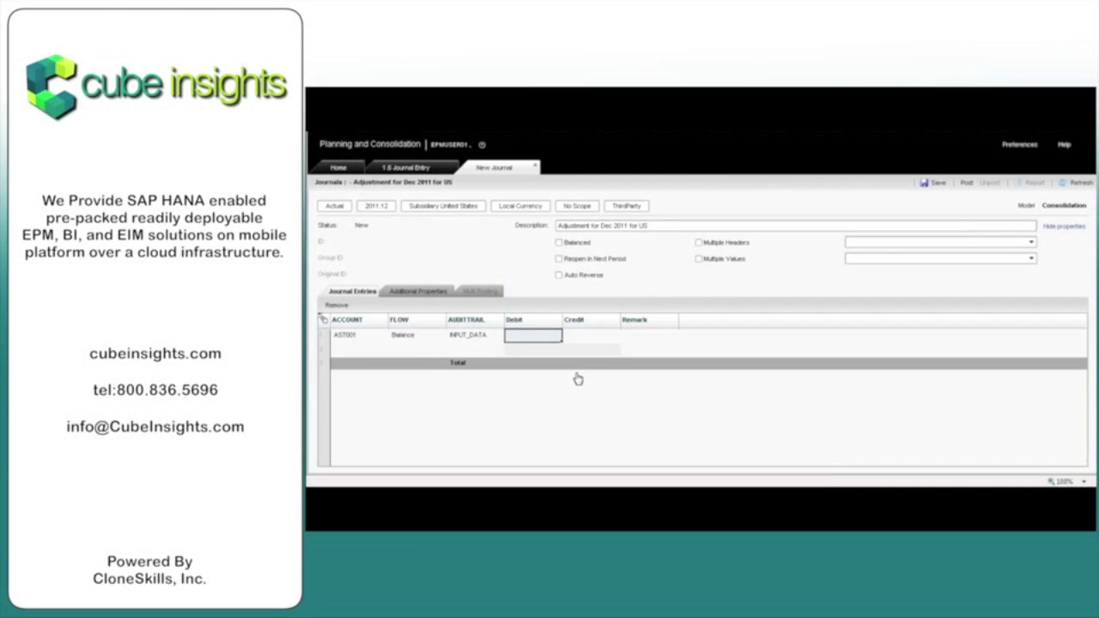
{"action": "type", "text": "1"}
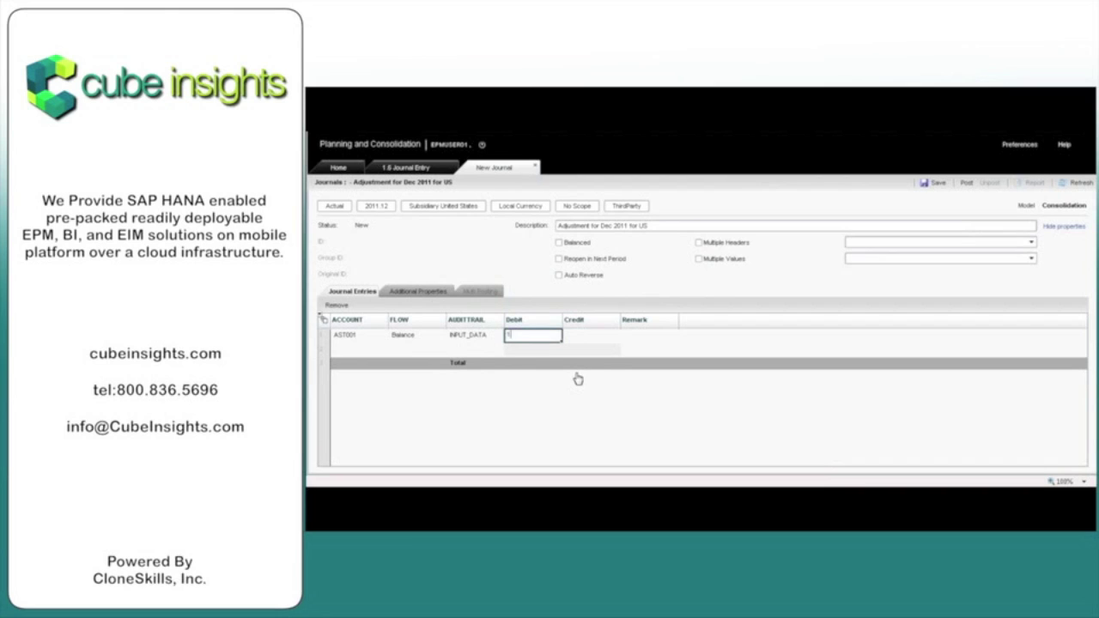
{"action": "type", "text": "0"}
{"action": "key", "text": "Tab"}
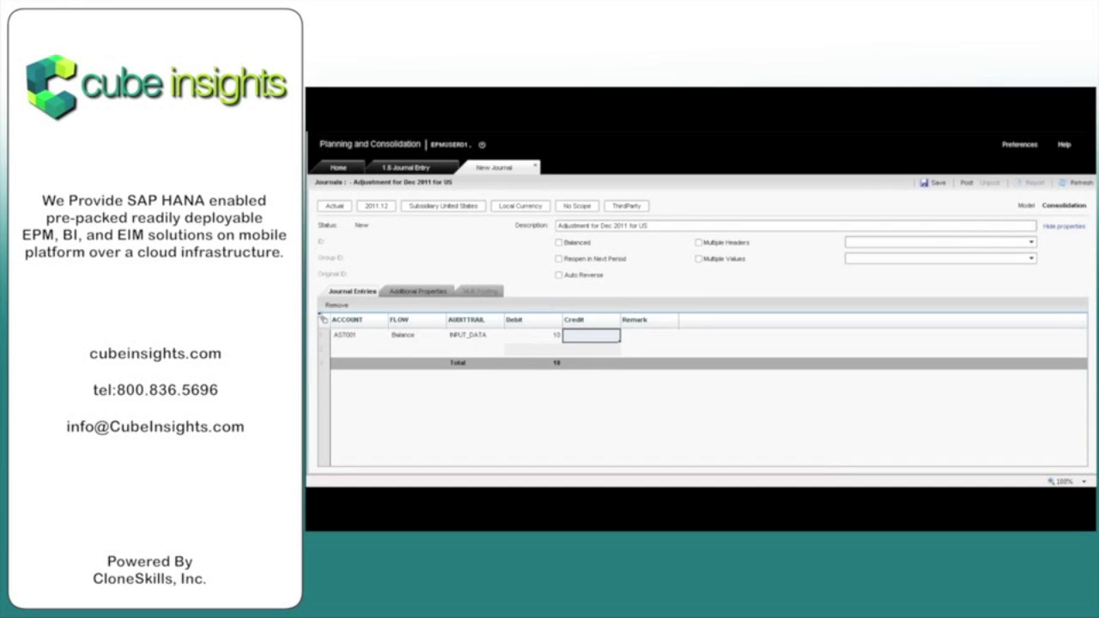
Step: Save the US adjustment journal and post it
{"action": "left_click", "coordinate": [938, 184]}
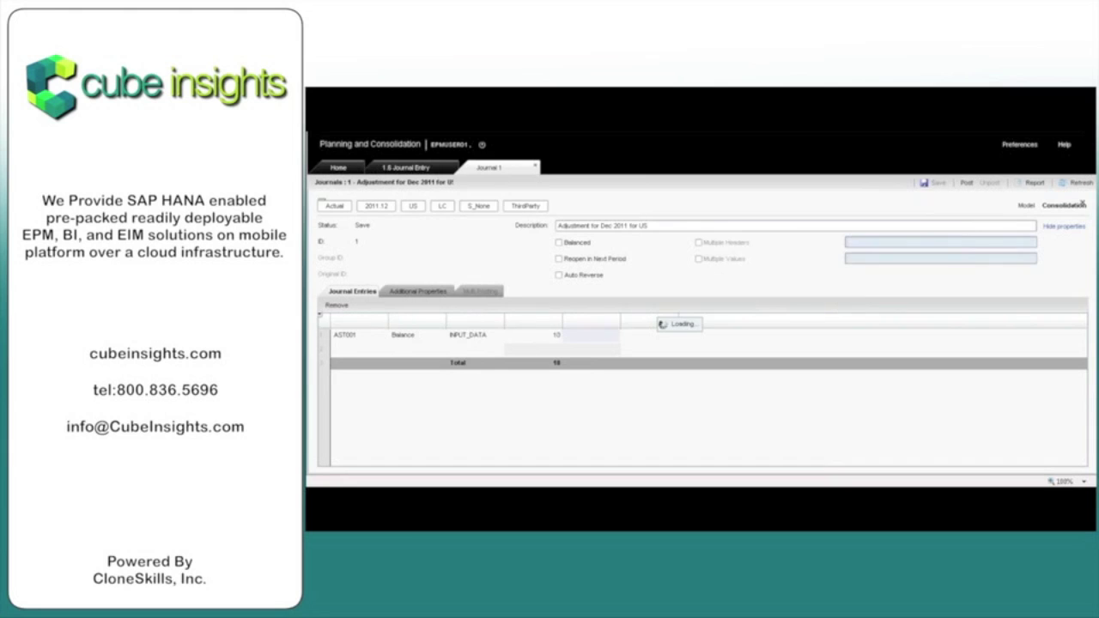
{"action": "left_click", "coordinate": [966, 183]}
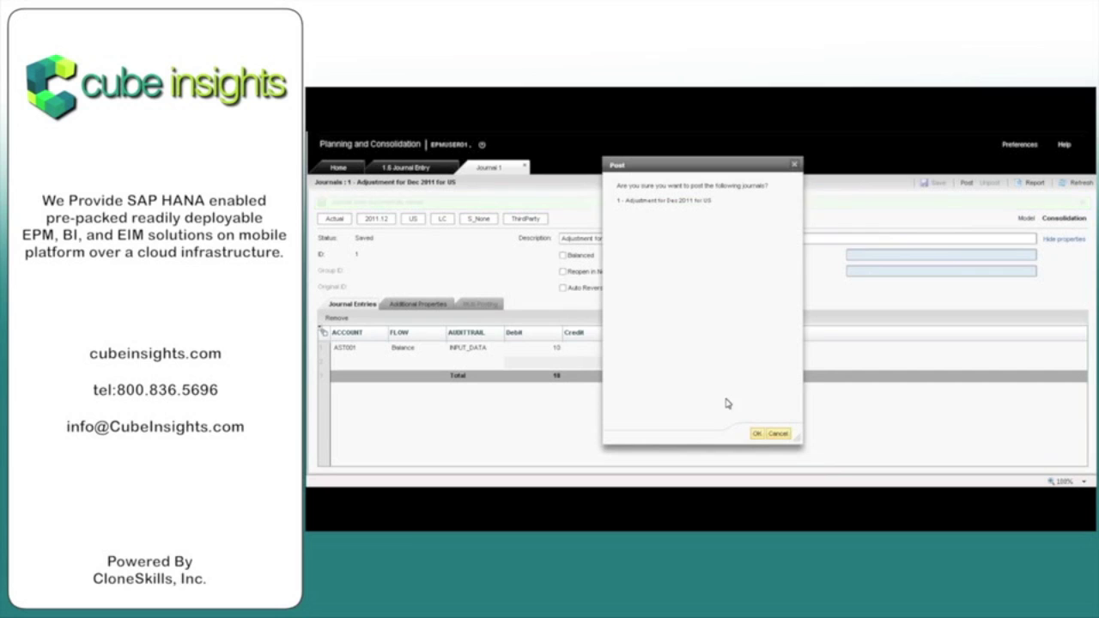
{"action": "left_click", "coordinate": [755, 434]}
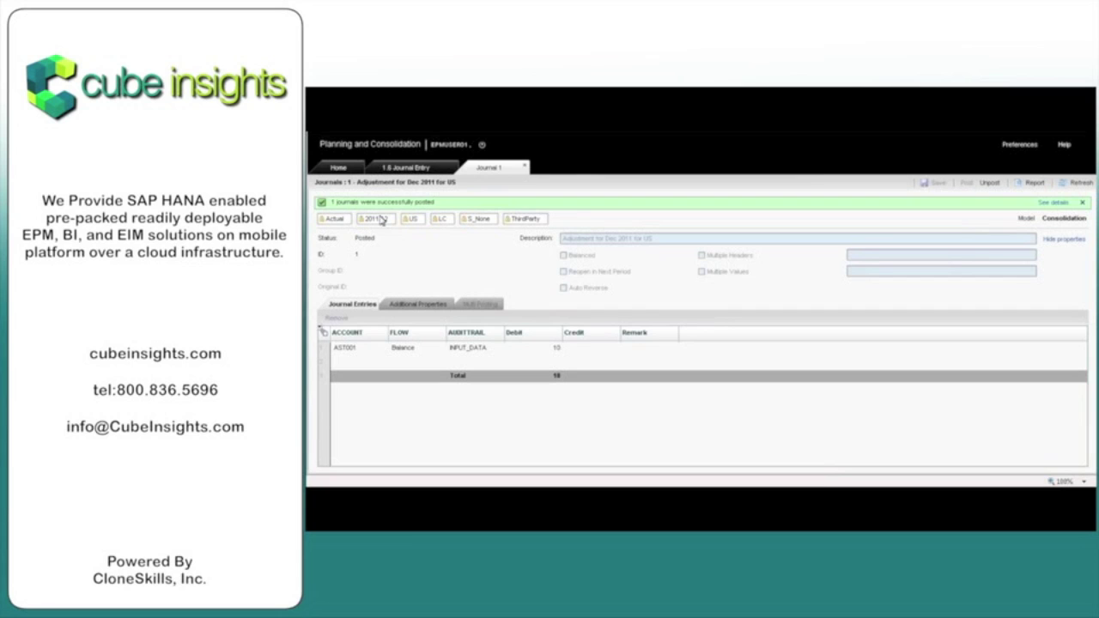
Step: Close the posted journal, then mark the 1.6 Journal Entry activity as complete and close it
{"action": "left_click", "coordinate": [526, 168]}
{"action": "left_click", "coordinate": [348, 198]}
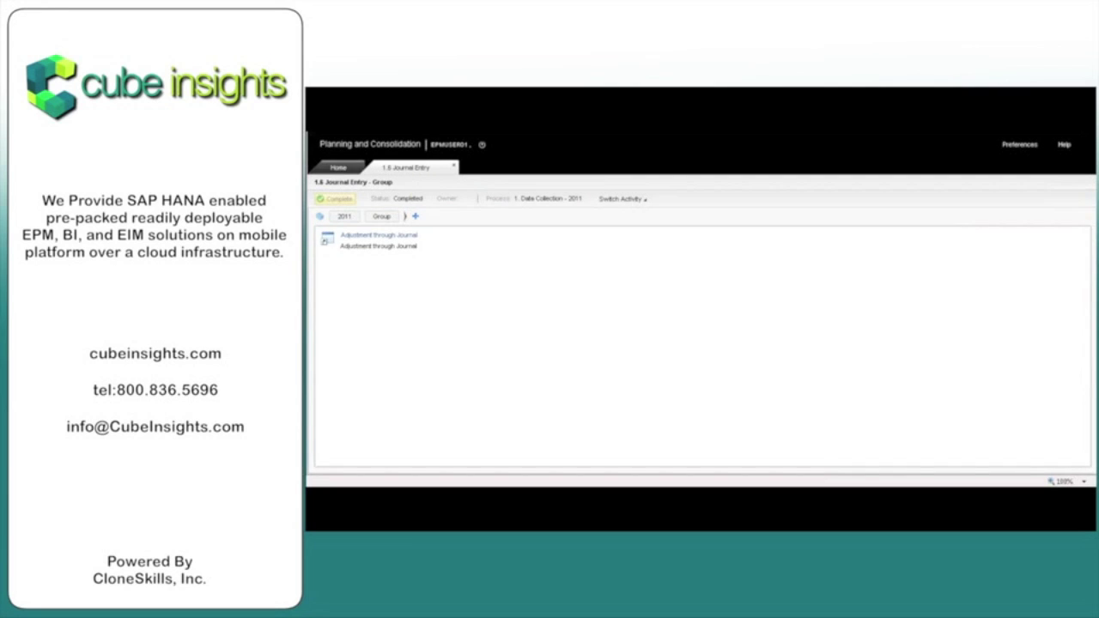
{"action": "left_click", "coordinate": [338, 169]}
{"action": "left_click", "coordinate": [418, 171]}
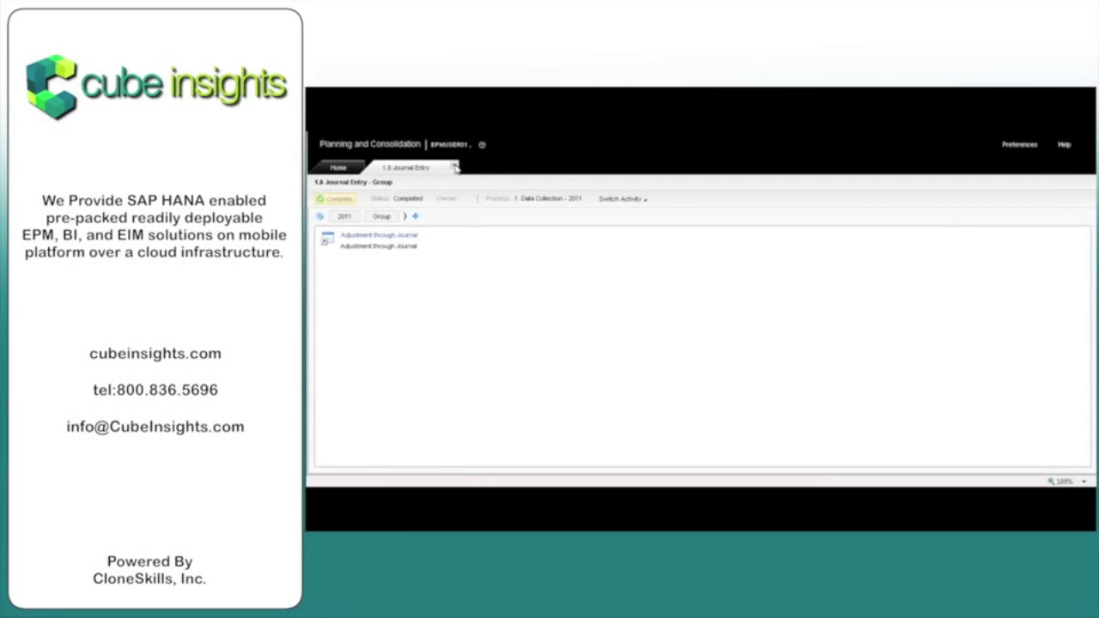
{"action": "left_click", "coordinate": [455, 167]}
Step: Run the controls for the S_World group in Consolidation Central's Controls Monitor
{"action": "left_click", "coordinate": [365, 254]}
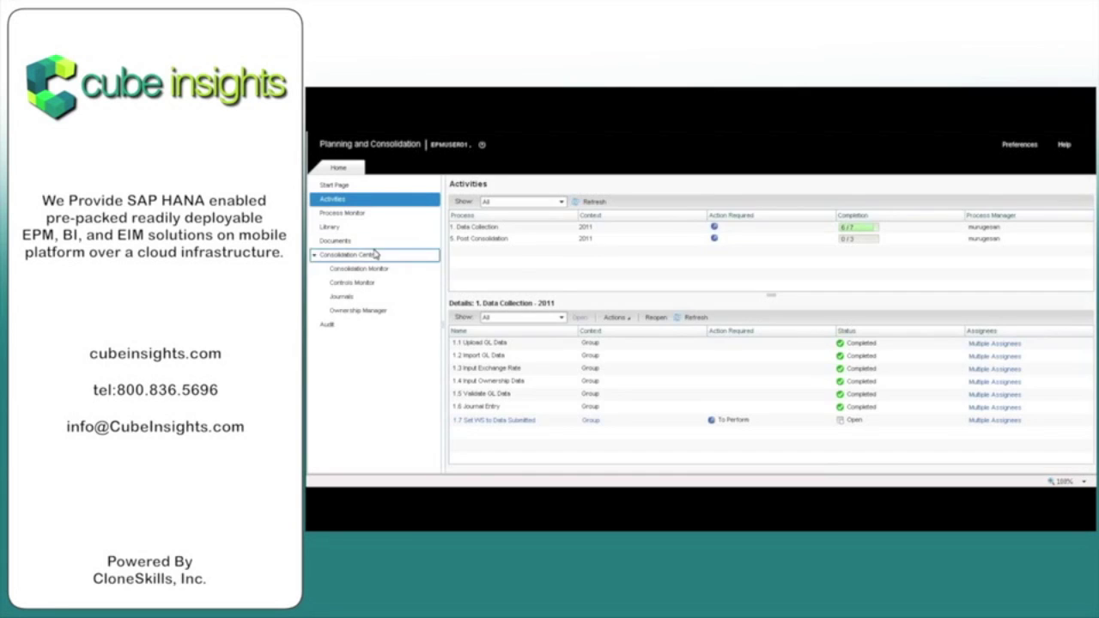
{"action": "left_click", "coordinate": [362, 285]}
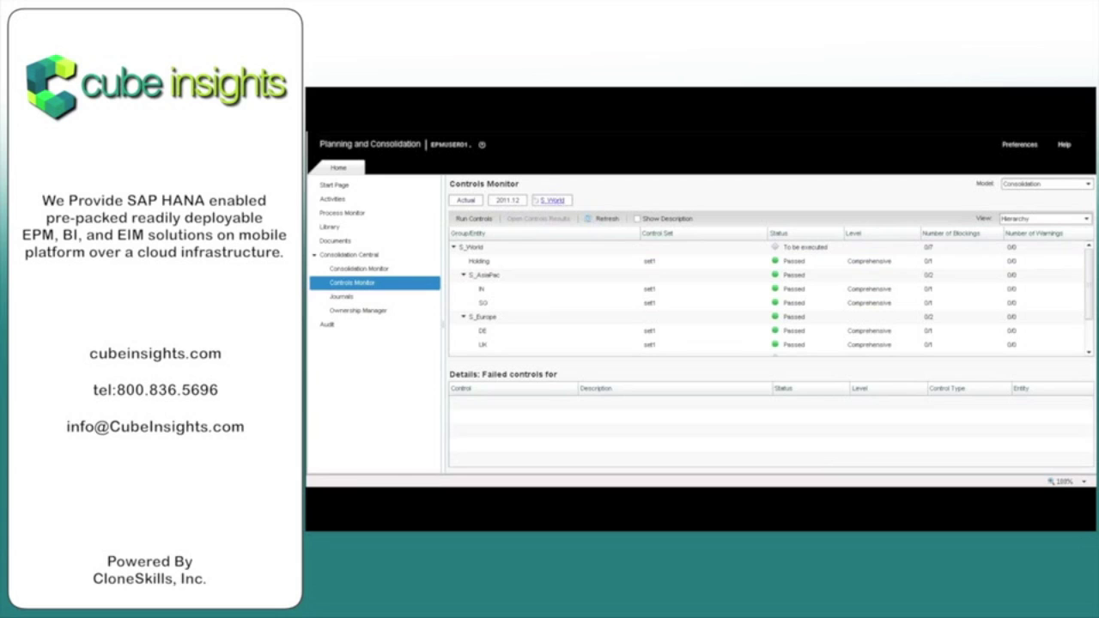
{"action": "left_click", "coordinate": [475, 249]}
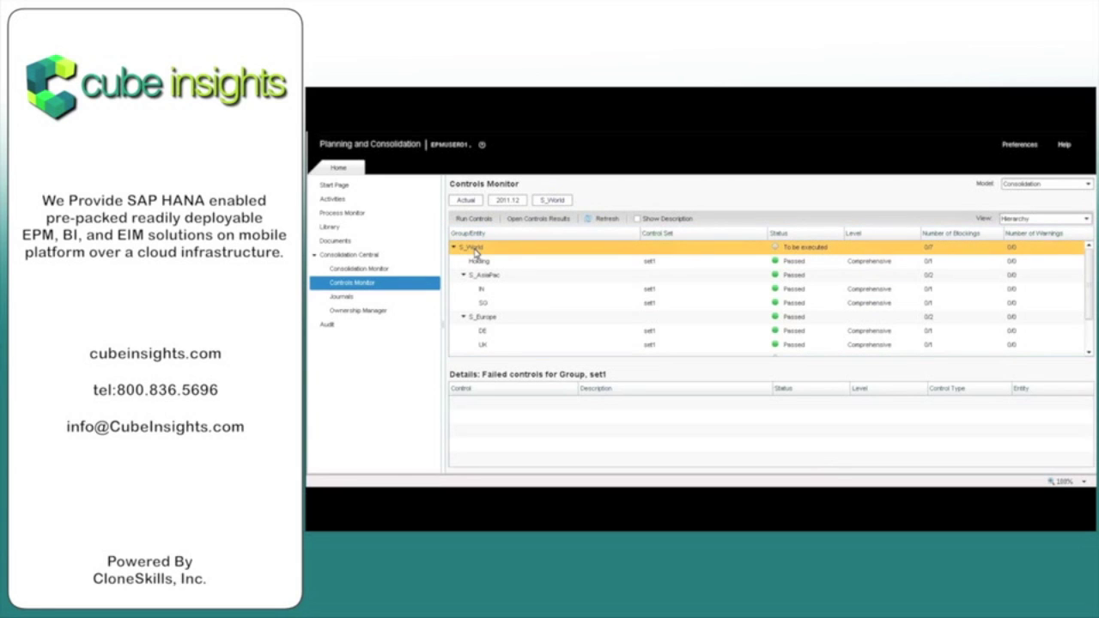
{"action": "left_click", "coordinate": [482, 220]}
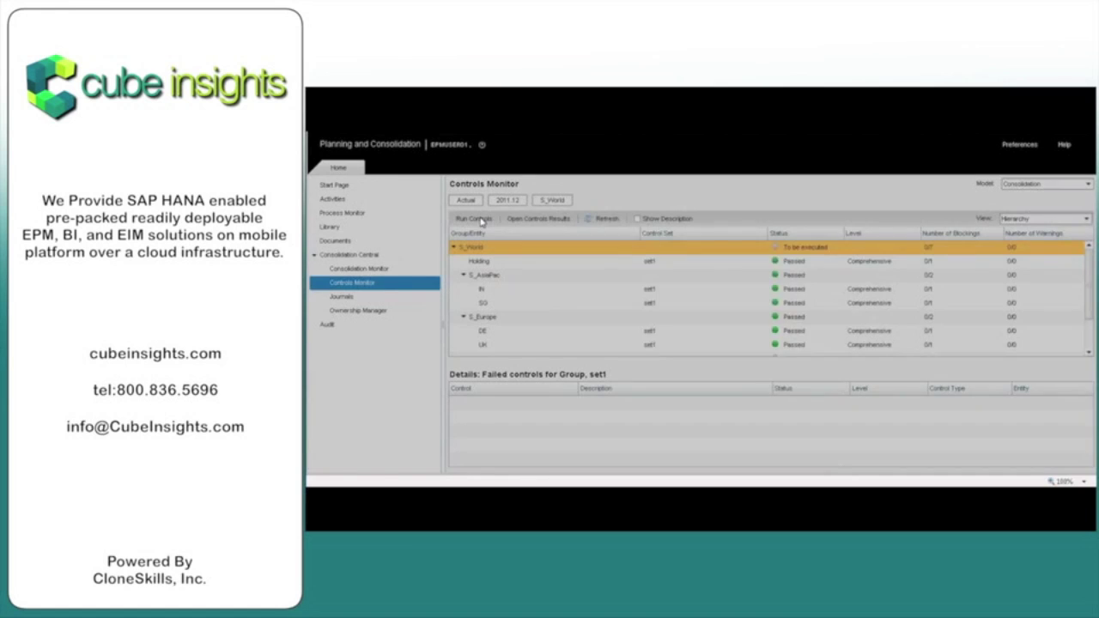
{"action": "left_click", "coordinate": [786, 342]}
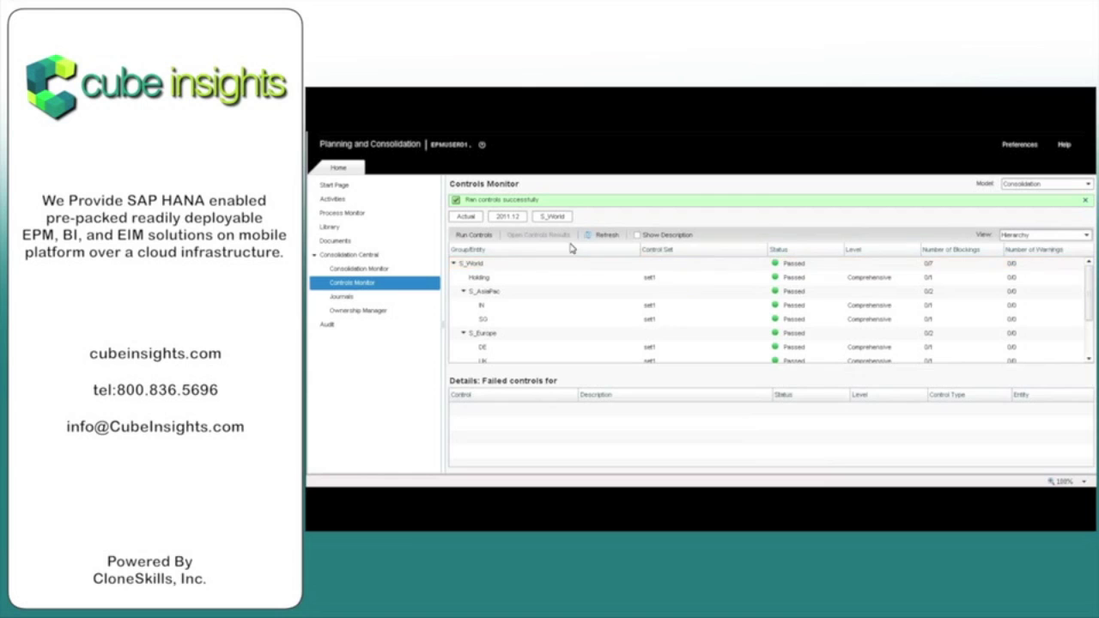
Step: Examine the detailed controls results for the US entity under S_NAmerica, then close them
{"action": "scroll", "coordinate": [1089, 343], "scroll_direction": "down", "scroll_amount": 2}
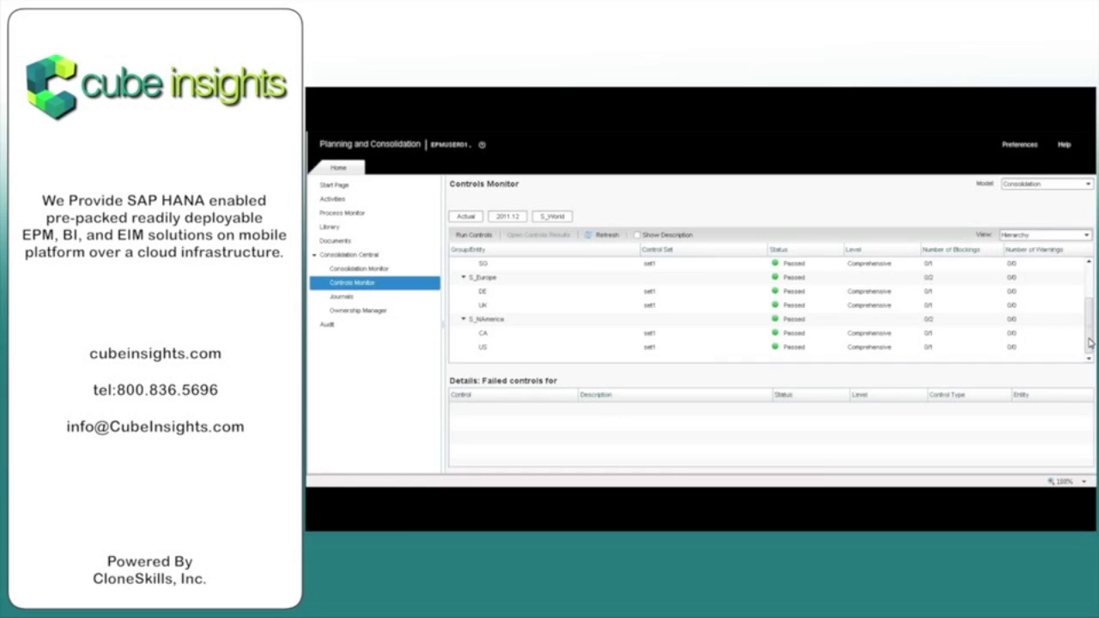
{"action": "left_click", "coordinate": [567, 347]}
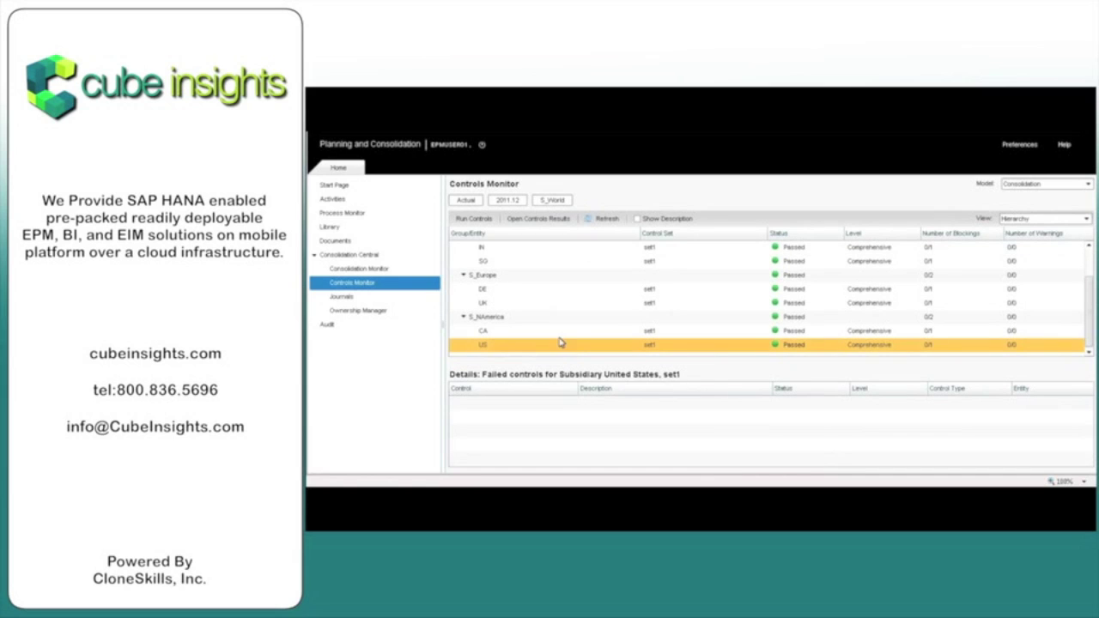
{"action": "left_click", "coordinate": [537, 220]}
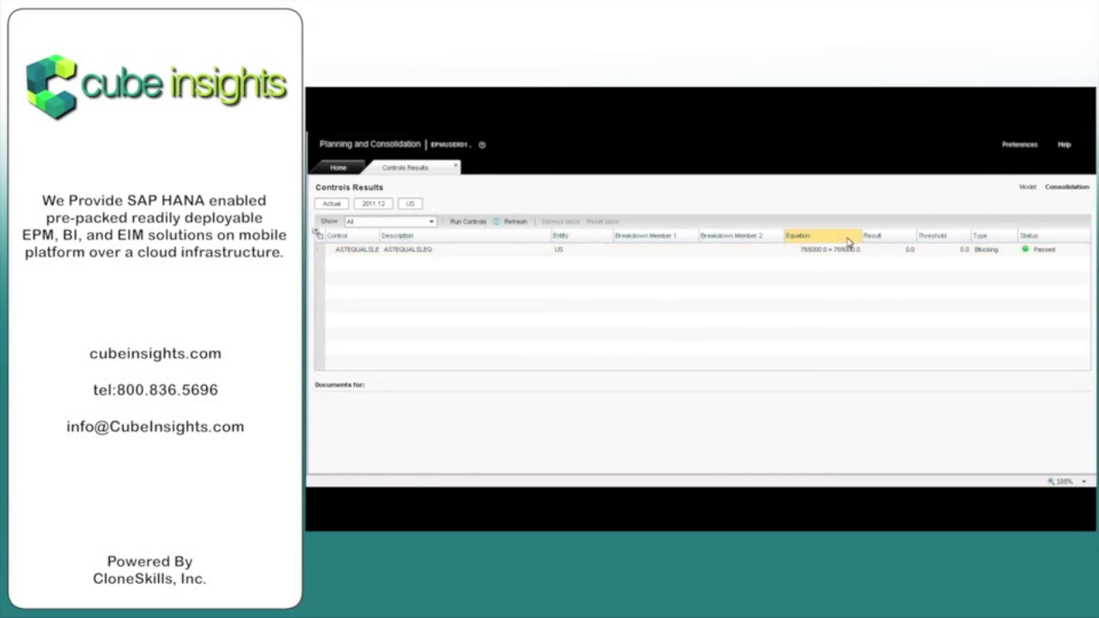
{"action": "left_click", "coordinate": [537, 222]}
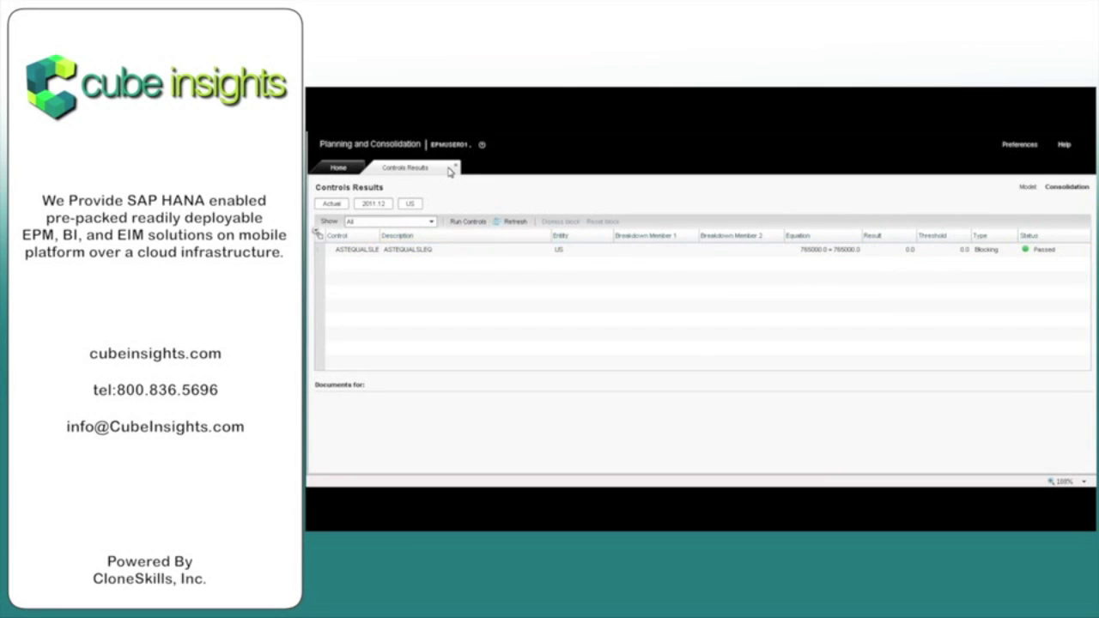
{"action": "left_click", "coordinate": [458, 168]}
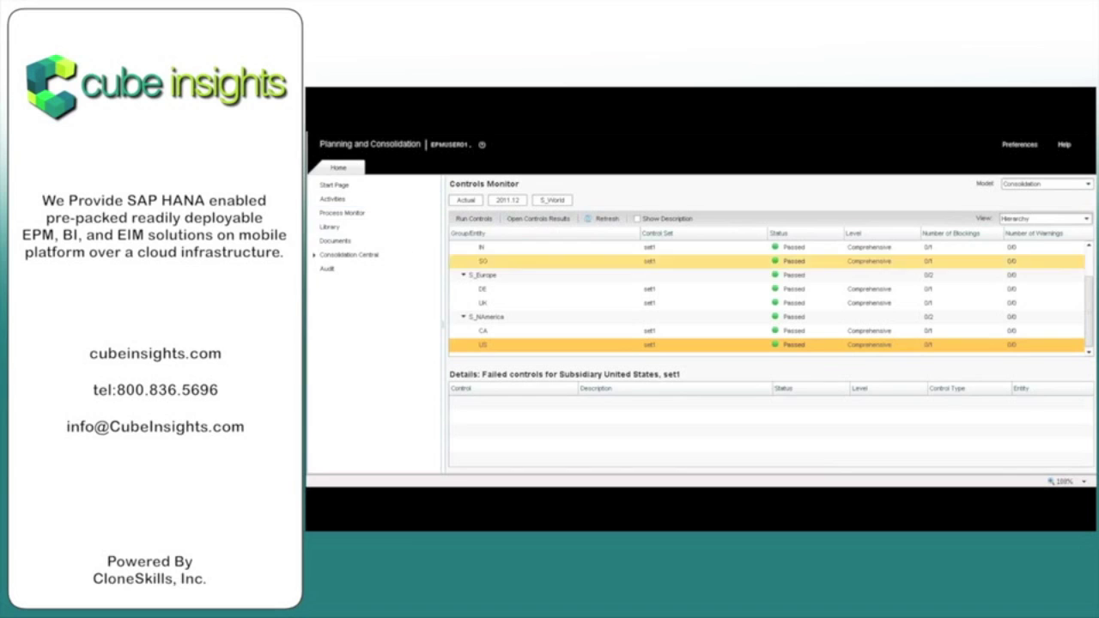
Step: Open the 1.7 Set WS to Data Submitted activity of the 2011 Data Collection process
{"action": "left_click", "coordinate": [334, 200]}
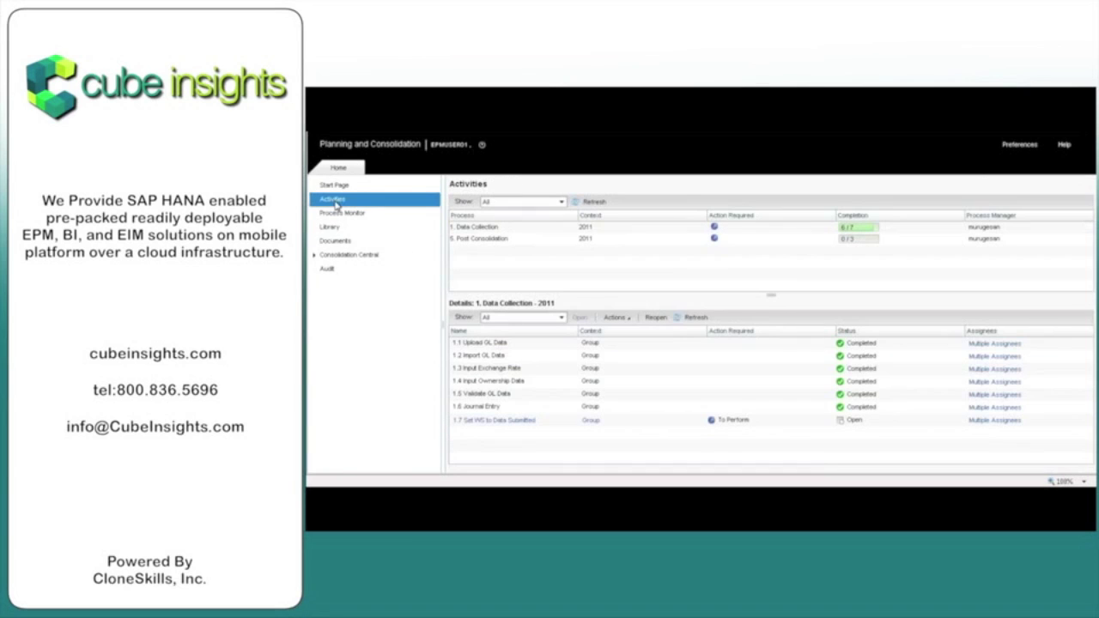
{"action": "left_click", "coordinate": [535, 425]}
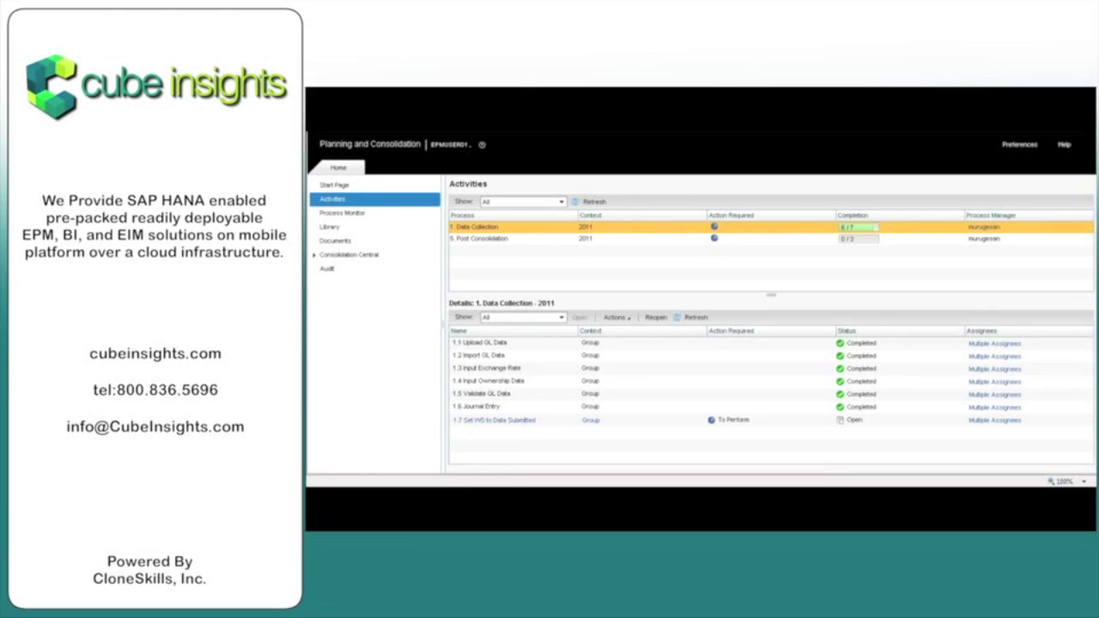
{"action": "left_click", "coordinate": [509, 421]}
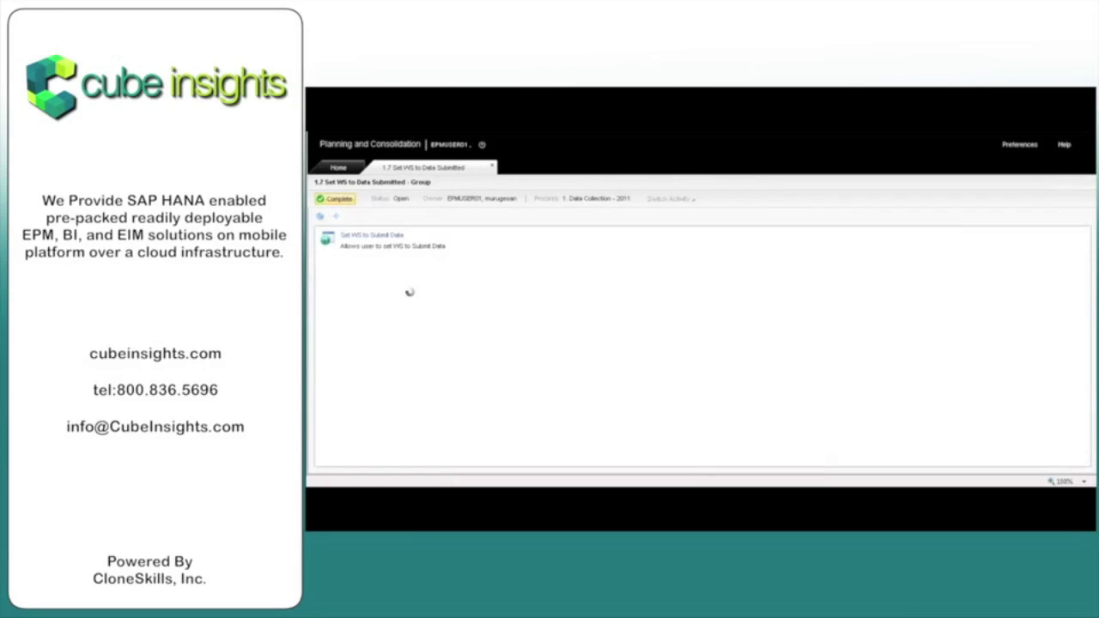
Step: Change the work status of Subsidiary India in the Asia Pacific Region to Submitted for Actual 2011.12
{"action": "left_click", "coordinate": [377, 235]}
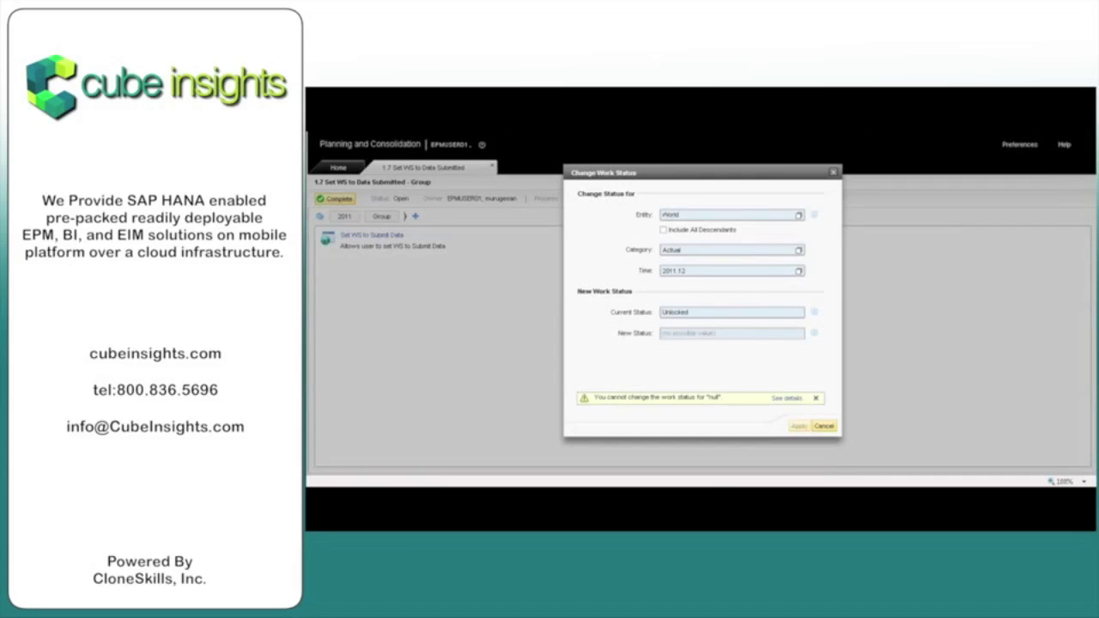
{"action": "left_click", "coordinate": [798, 216]}
{"action": "left_click", "coordinate": [593, 232]}
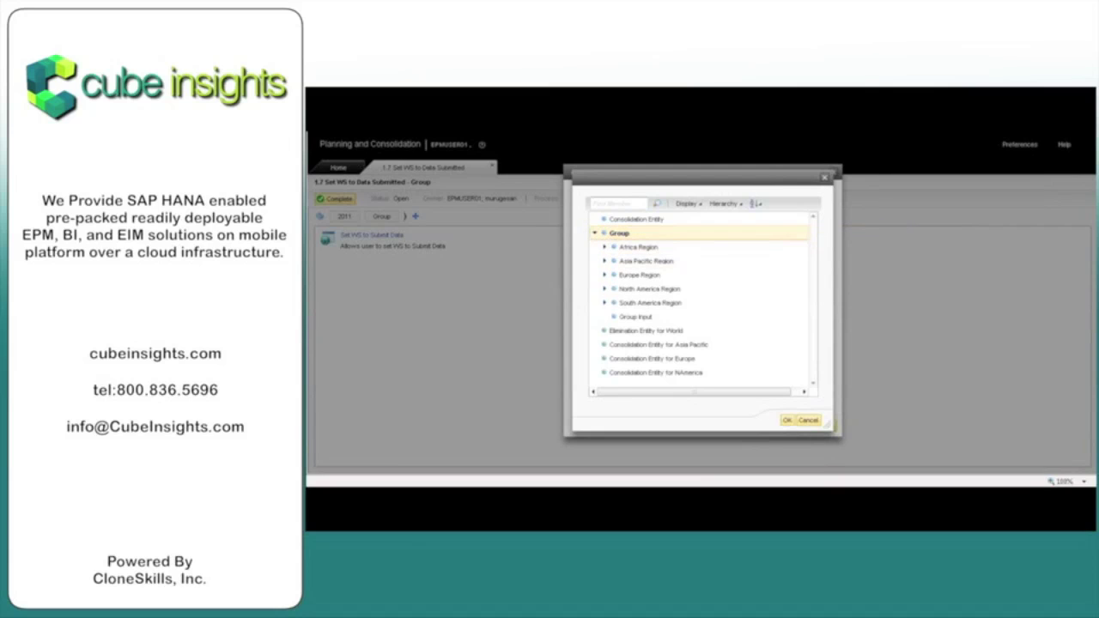
{"action": "left_click", "coordinate": [604, 261]}
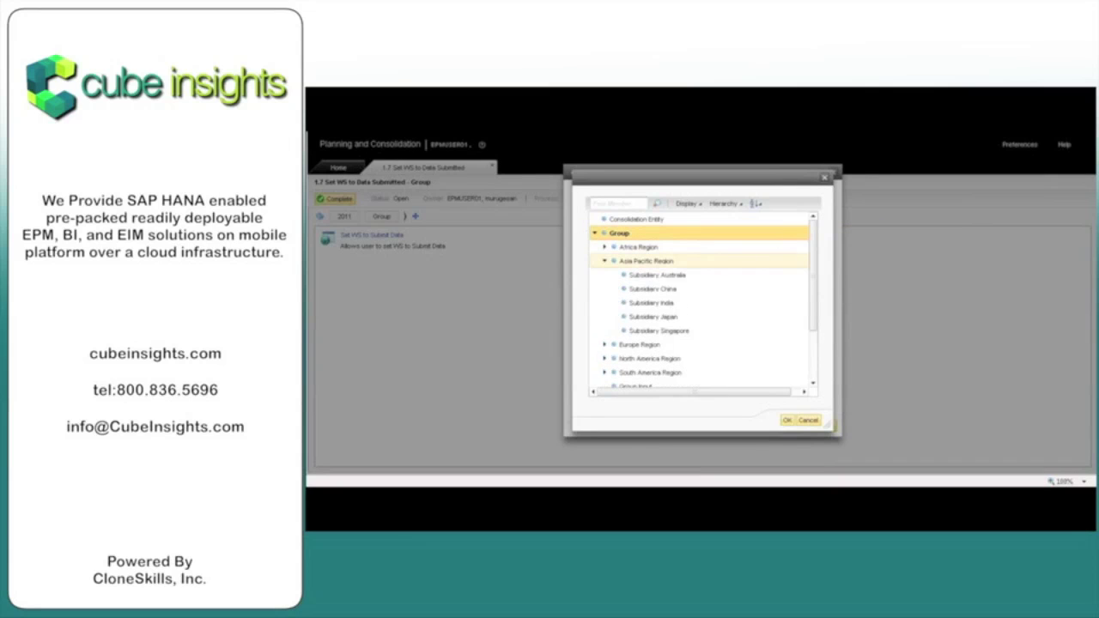
{"action": "left_click", "coordinate": [665, 307]}
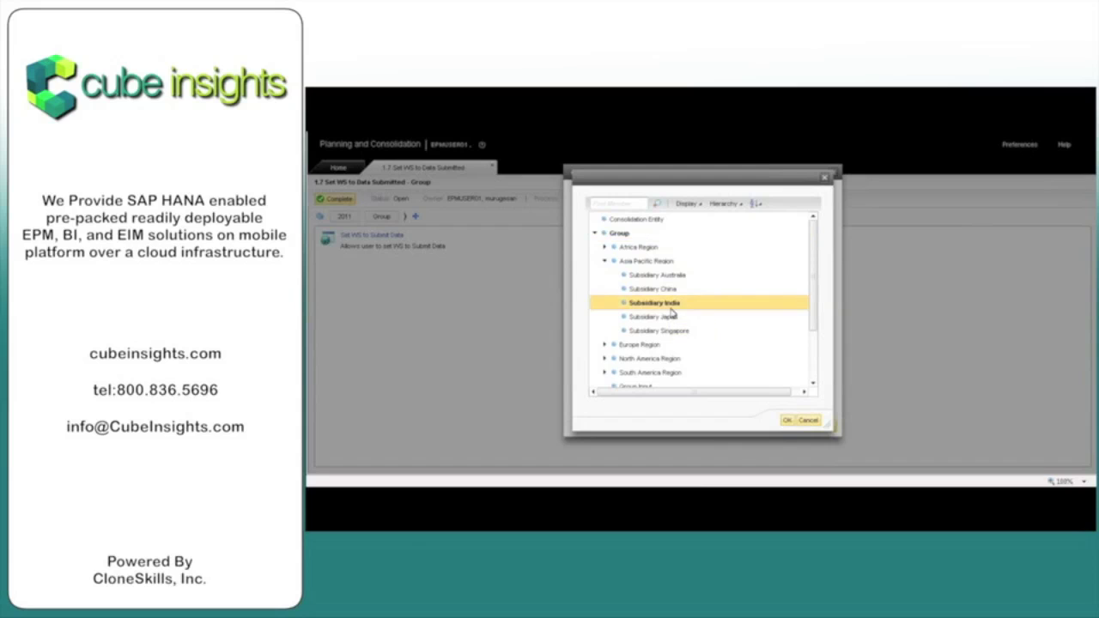
{"action": "left_click", "coordinate": [787, 421]}
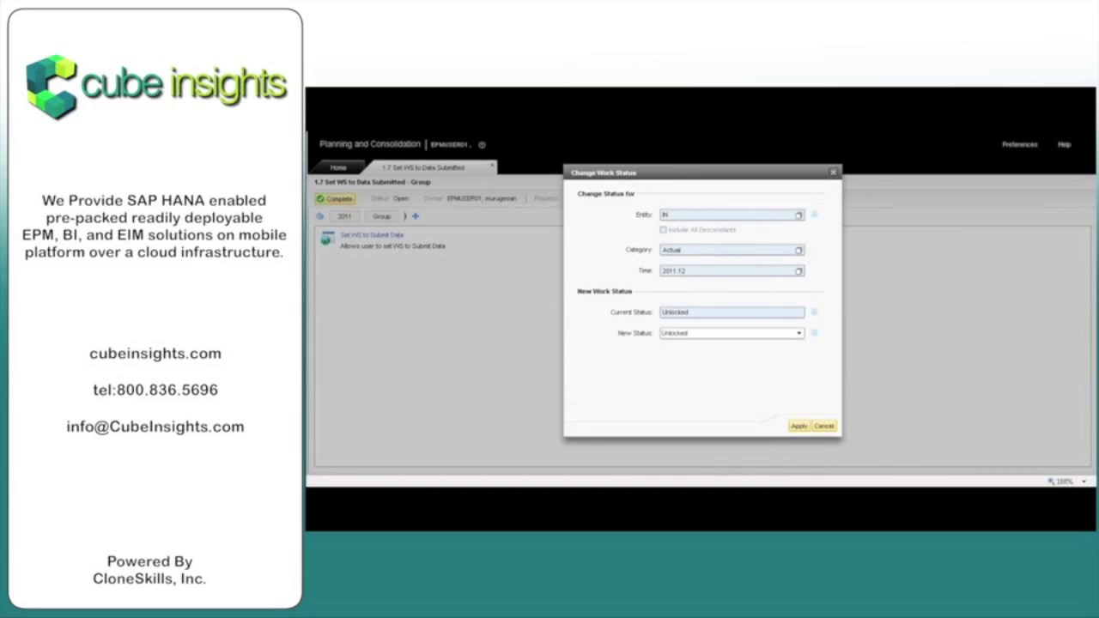
{"action": "left_click", "coordinate": [788, 336]}
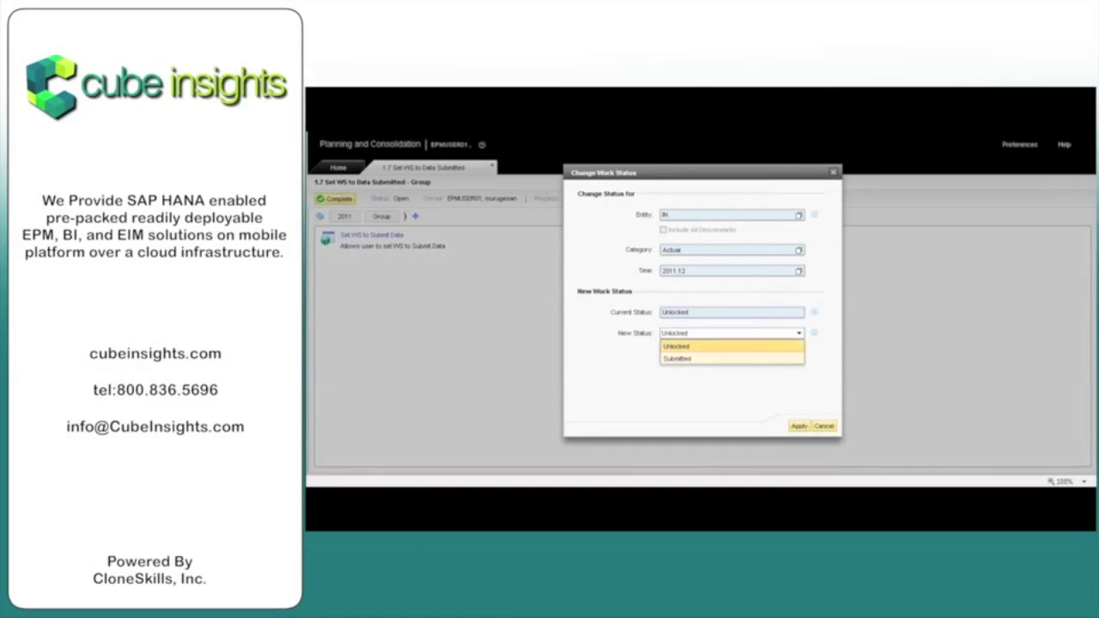
{"action": "left_click", "coordinate": [773, 355]}
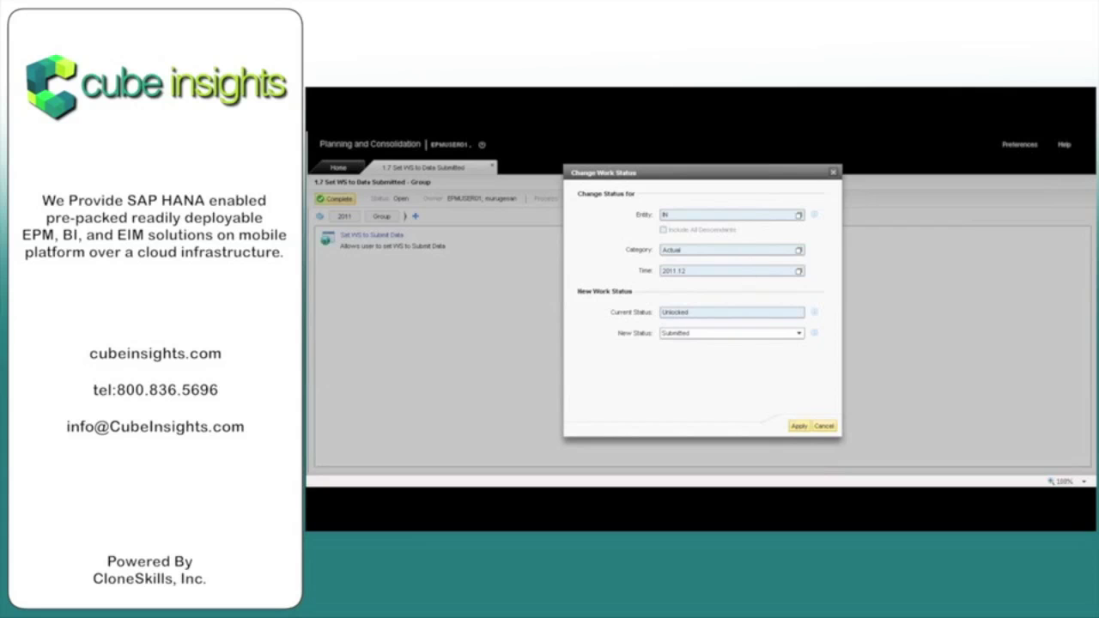
{"action": "left_click", "coordinate": [799, 426]}
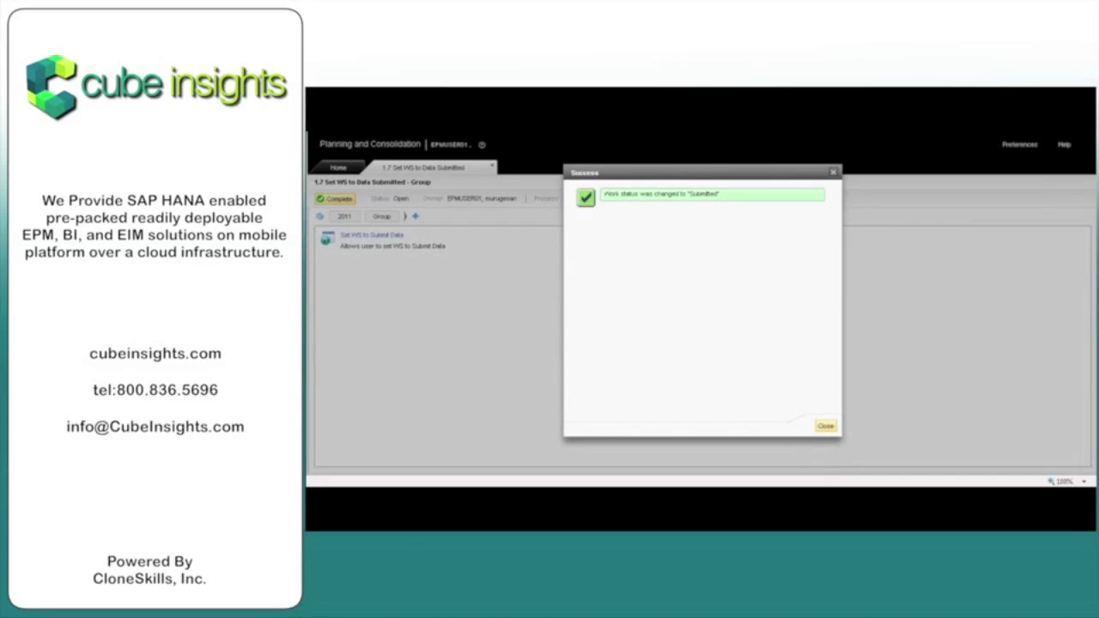
{"action": "left_click", "coordinate": [825, 427]}
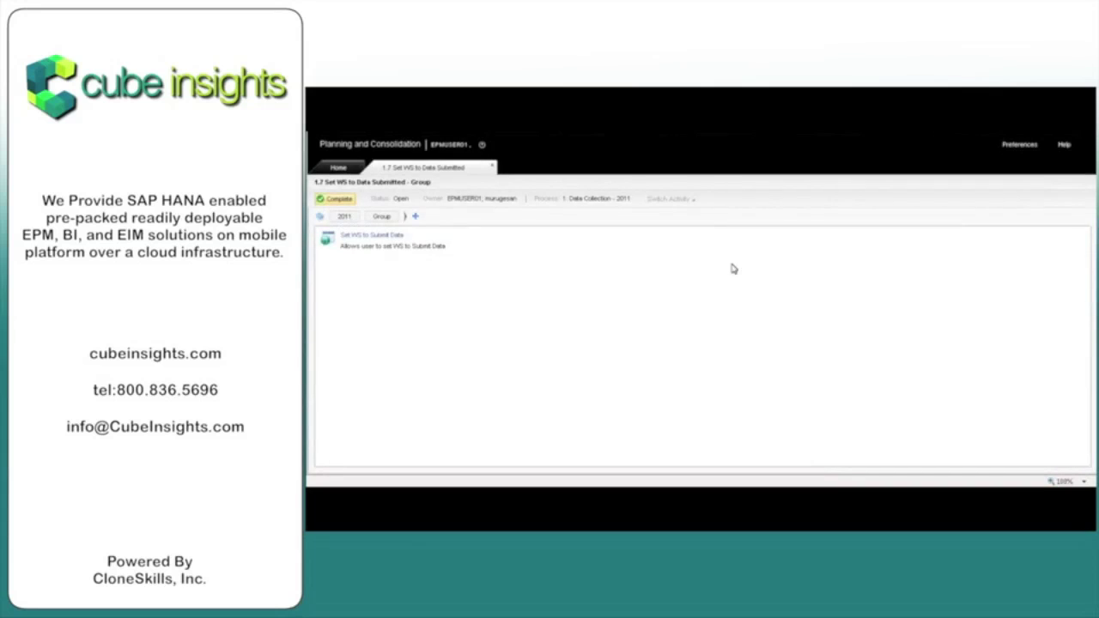
Step: Change the work status of Subsidiary Singapore in the Asia Pacific Region to Submitted for Actual 2011.12
{"action": "left_click", "coordinate": [395, 236]}
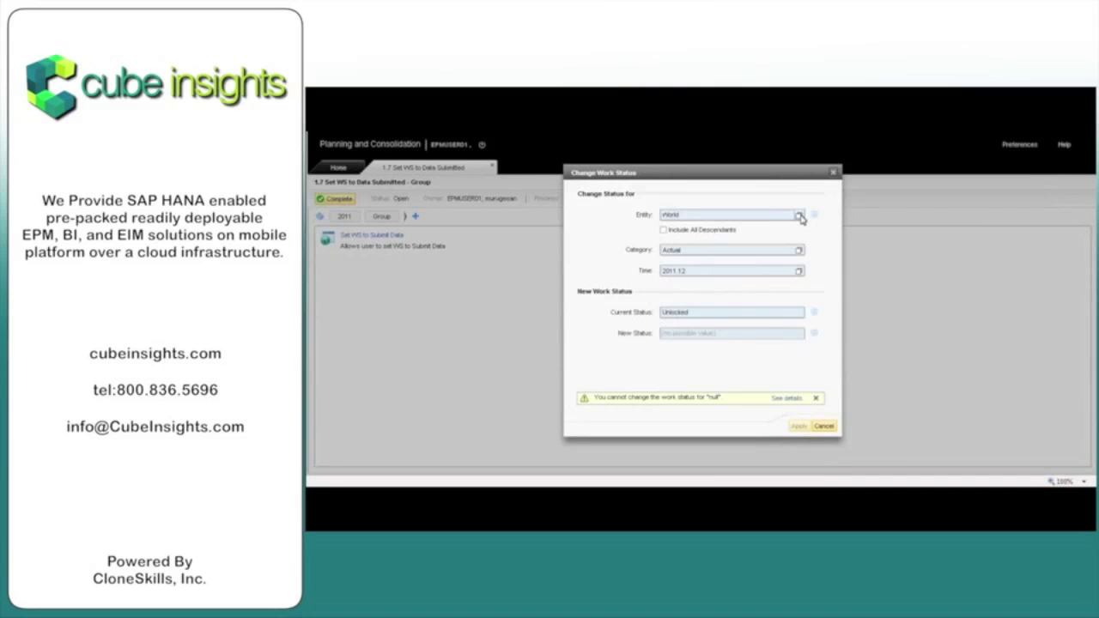
{"action": "left_click", "coordinate": [799, 216]}
{"action": "left_click", "coordinate": [596, 232]}
{"action": "left_click", "coordinate": [606, 260]}
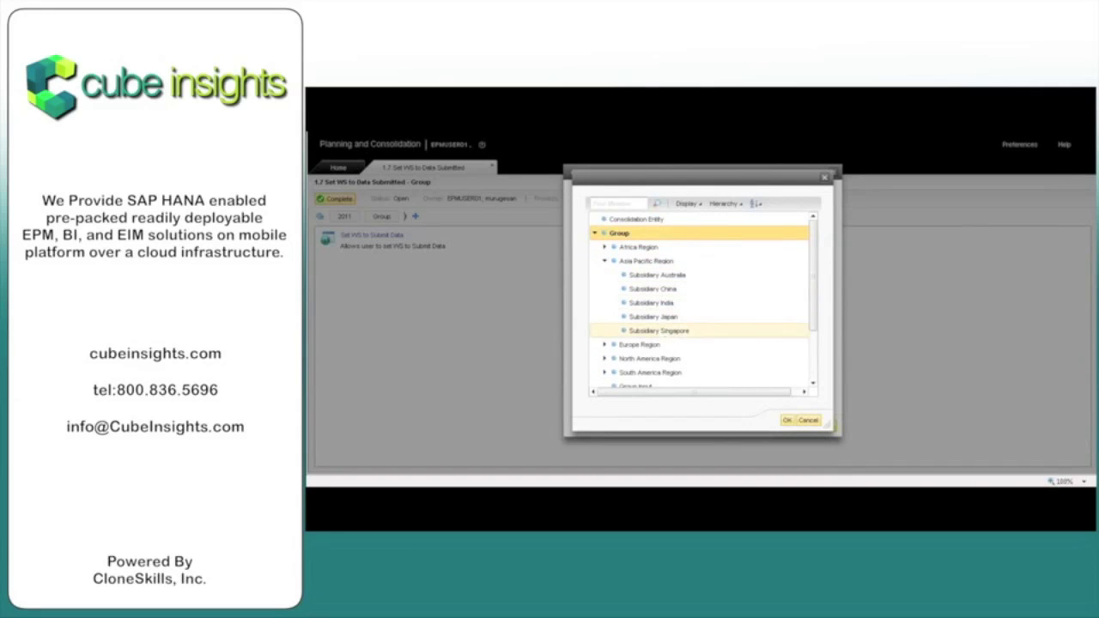
{"action": "left_click", "coordinate": [665, 331]}
{"action": "left_click", "coordinate": [788, 420]}
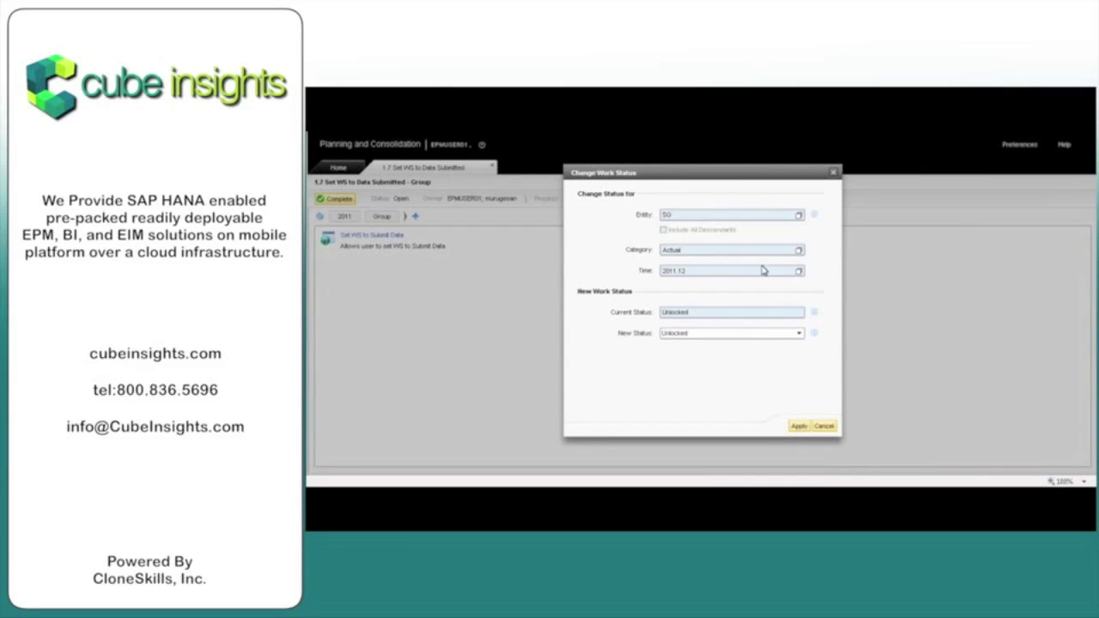
{"action": "left_click", "coordinate": [770, 335]}
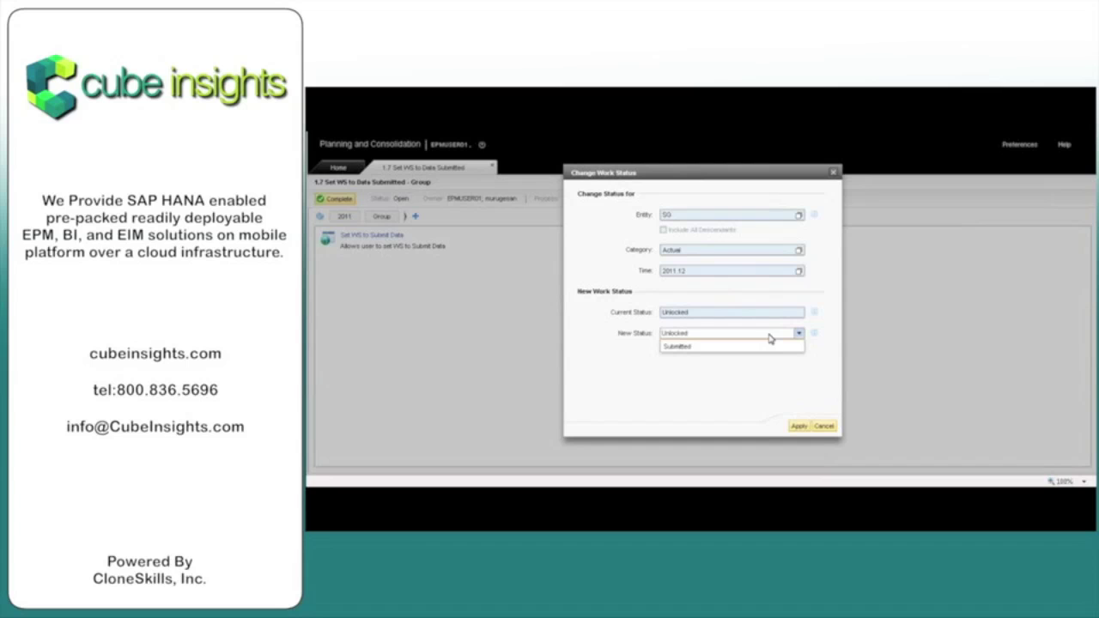
{"action": "left_click", "coordinate": [760, 360]}
{"action": "left_click", "coordinate": [801, 426]}
Step: Change the work status of Subsidiary Germany in the Europe Region to Submitted for Actual 2011.12
{"action": "left_click", "coordinate": [386, 234]}
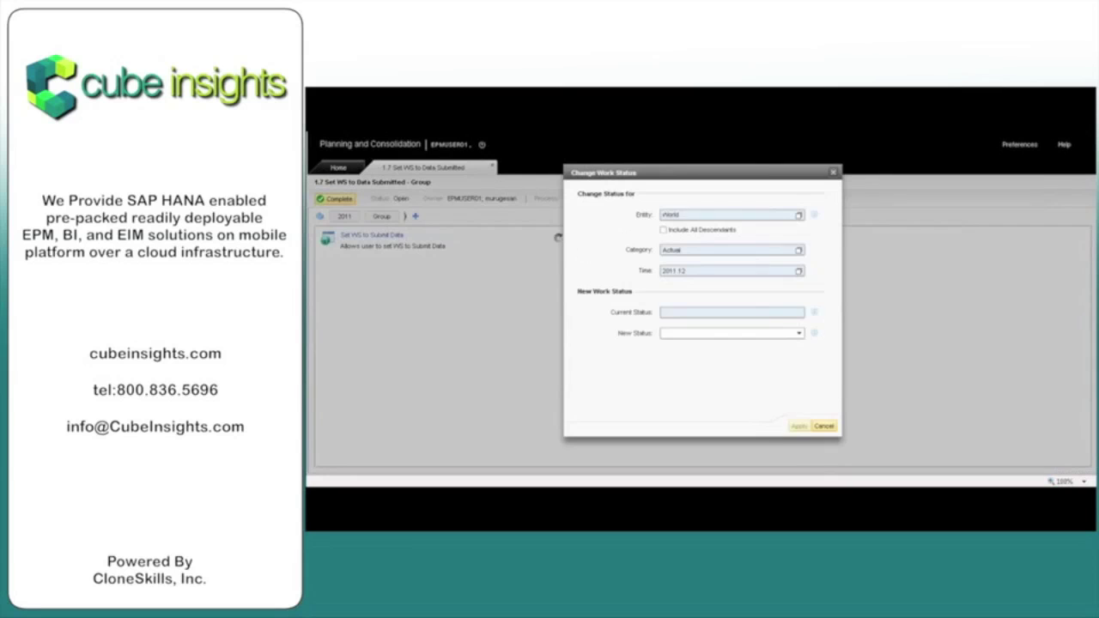
{"action": "left_click", "coordinate": [798, 214]}
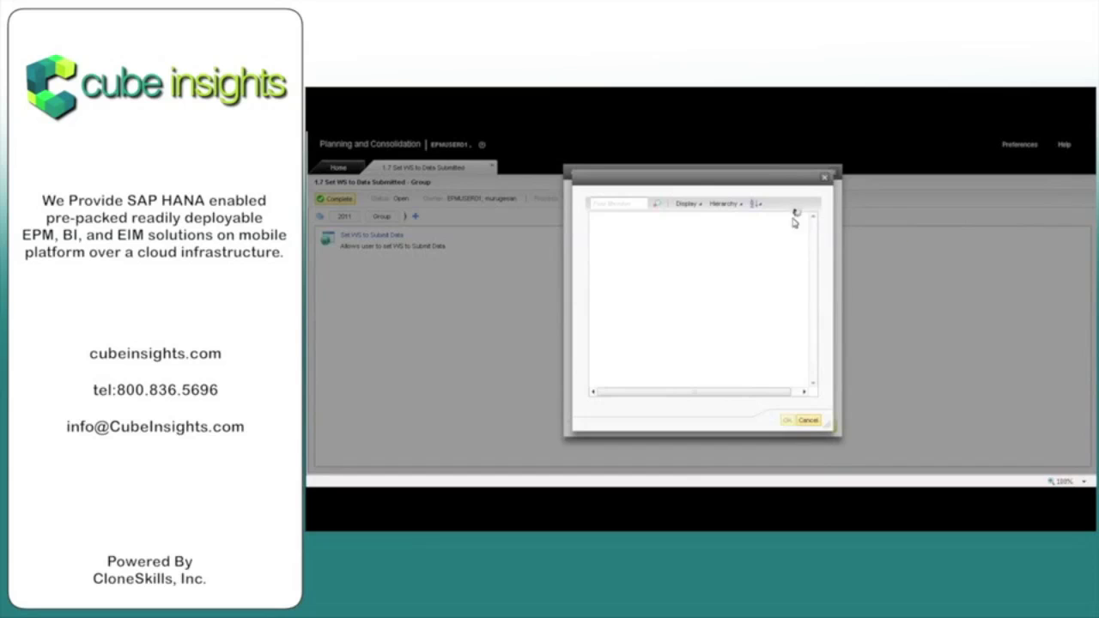
{"action": "left_click", "coordinate": [595, 232]}
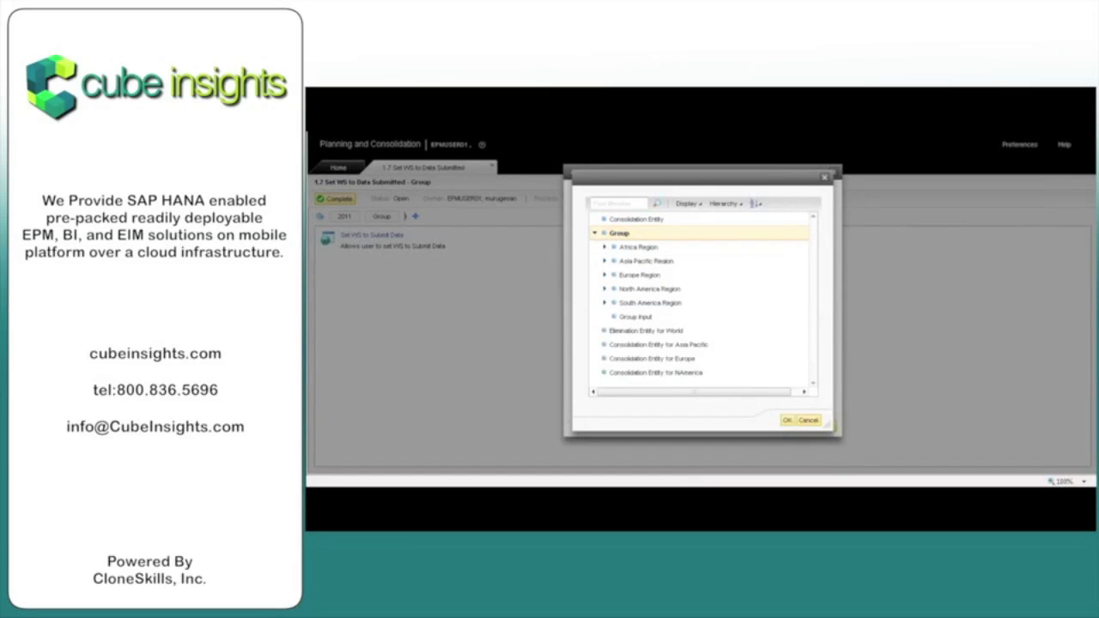
{"action": "left_click", "coordinate": [604, 261]}
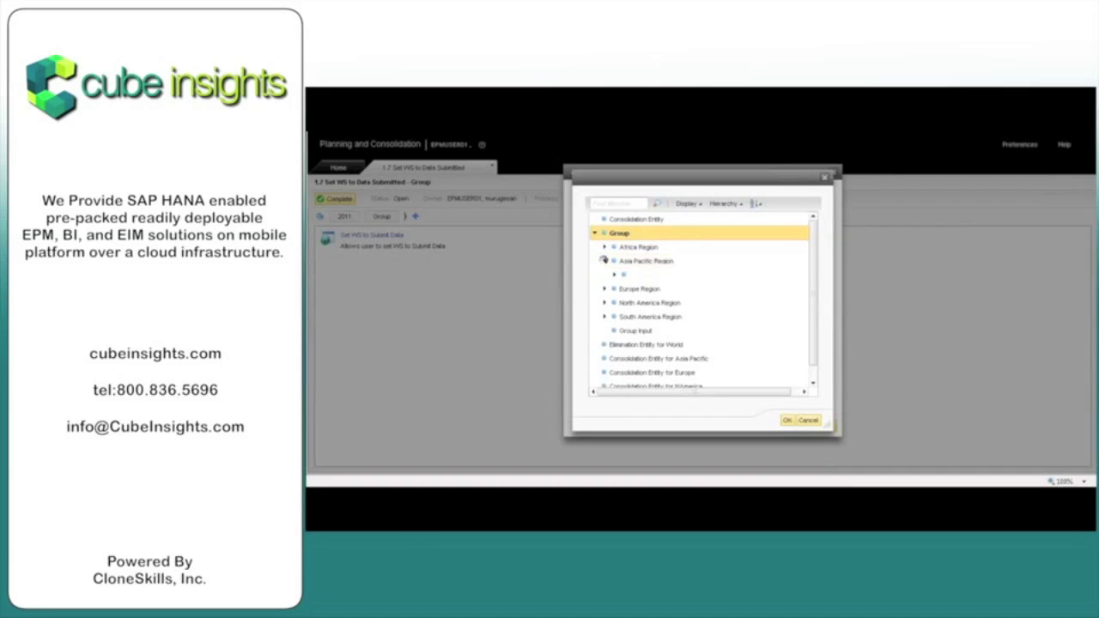
{"action": "left_click", "coordinate": [604, 261]}
{"action": "left_click", "coordinate": [605, 275]}
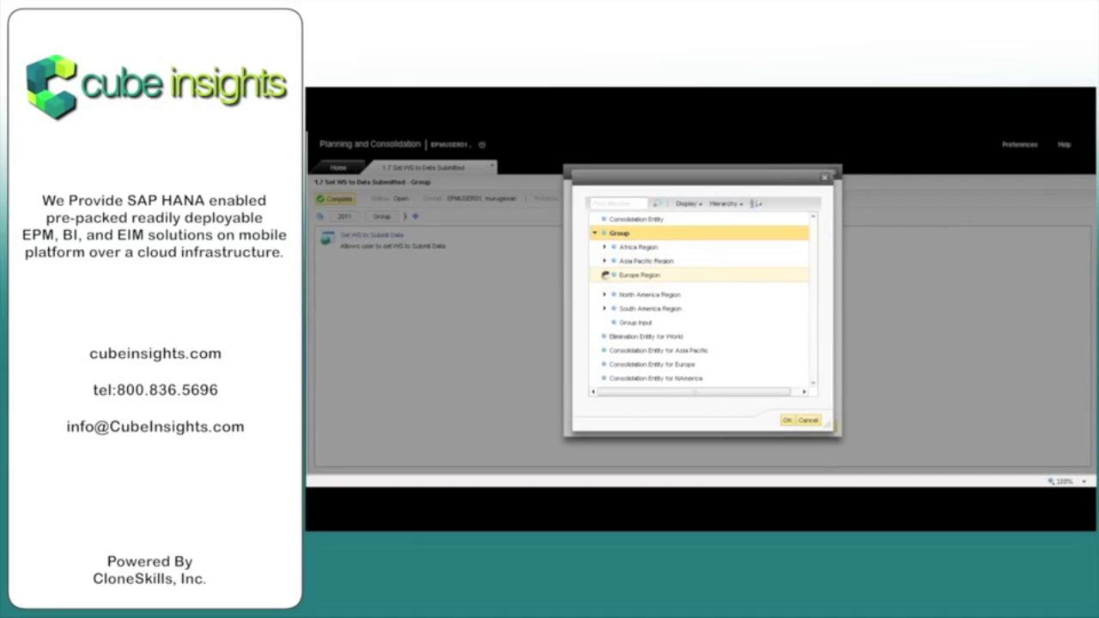
{"action": "left_click", "coordinate": [648, 289]}
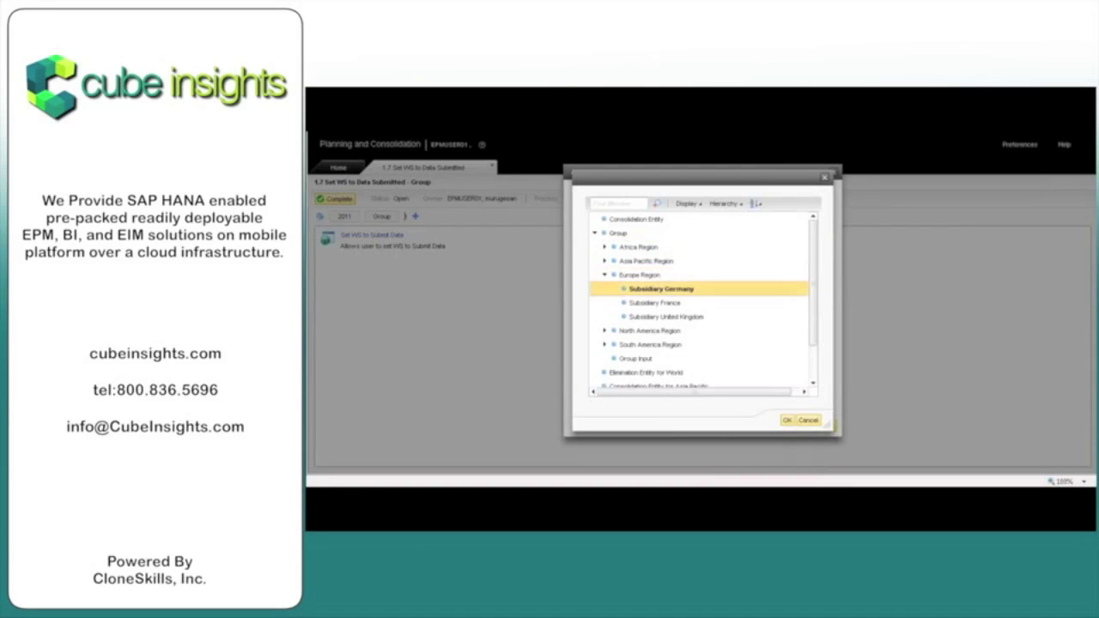
{"action": "left_click", "coordinate": [786, 420]}
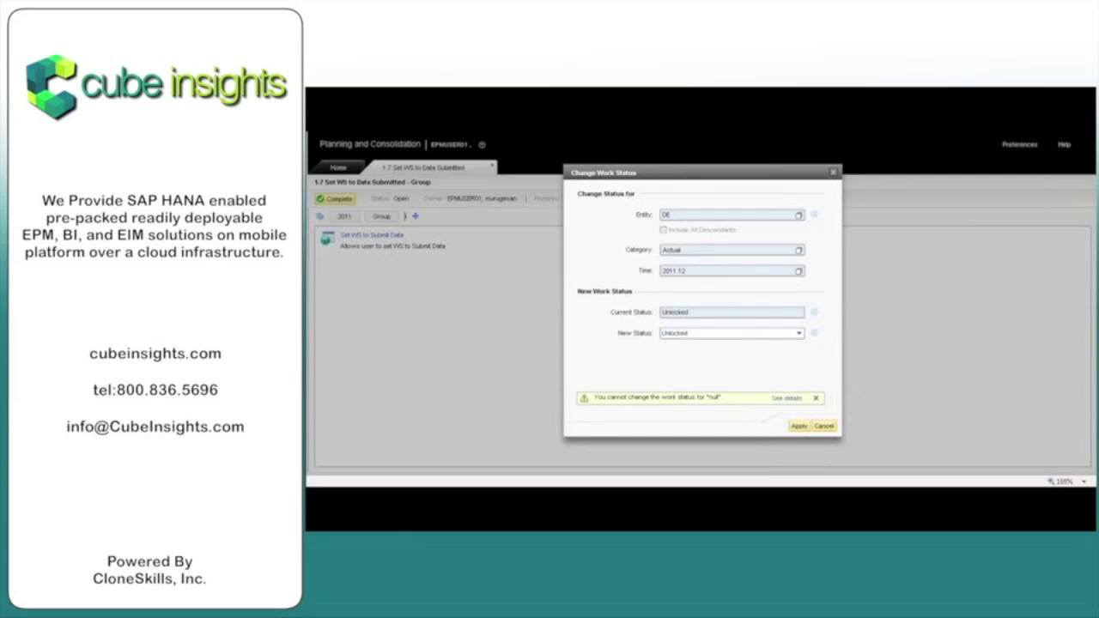
{"action": "left_click", "coordinate": [710, 334]}
{"action": "left_click", "coordinate": [709, 359]}
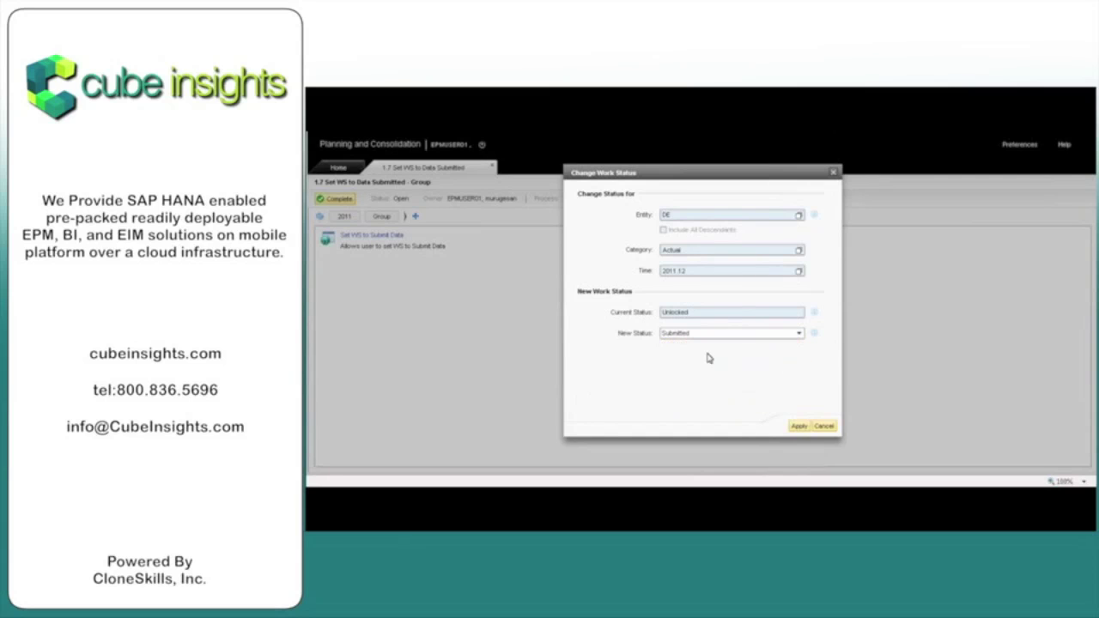
{"action": "left_click", "coordinate": [800, 426]}
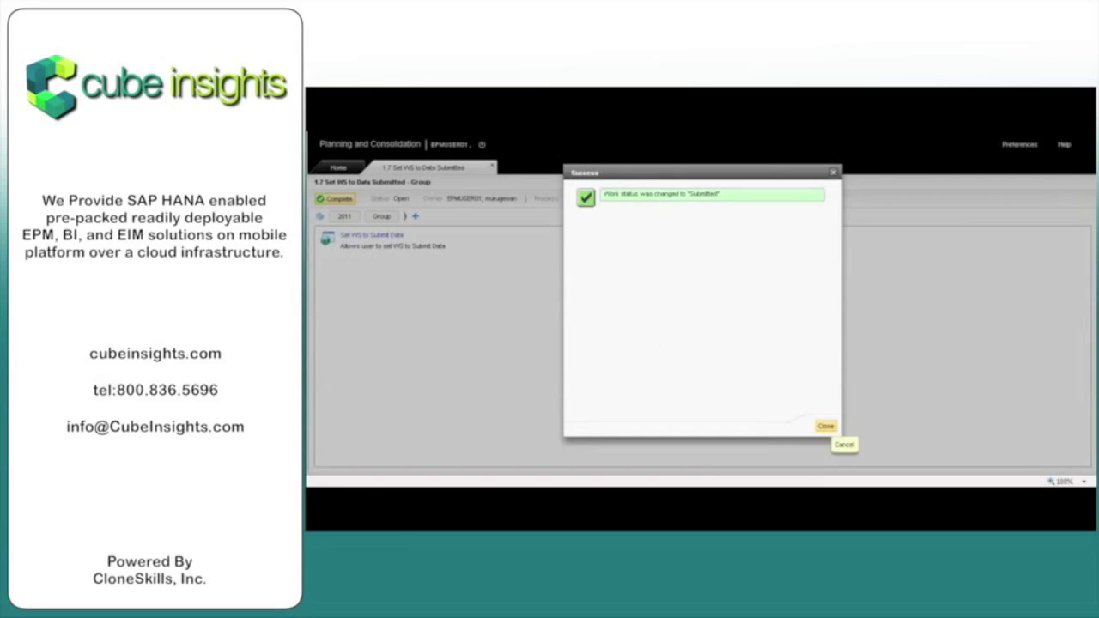
{"action": "left_click", "coordinate": [826, 427]}
Step: Change the work status of Subsidiary United Kingdom in the Europe Region to Submitted for Actual 2011.12
{"action": "left_click", "coordinate": [388, 234]}
{"action": "left_click", "coordinate": [798, 214]}
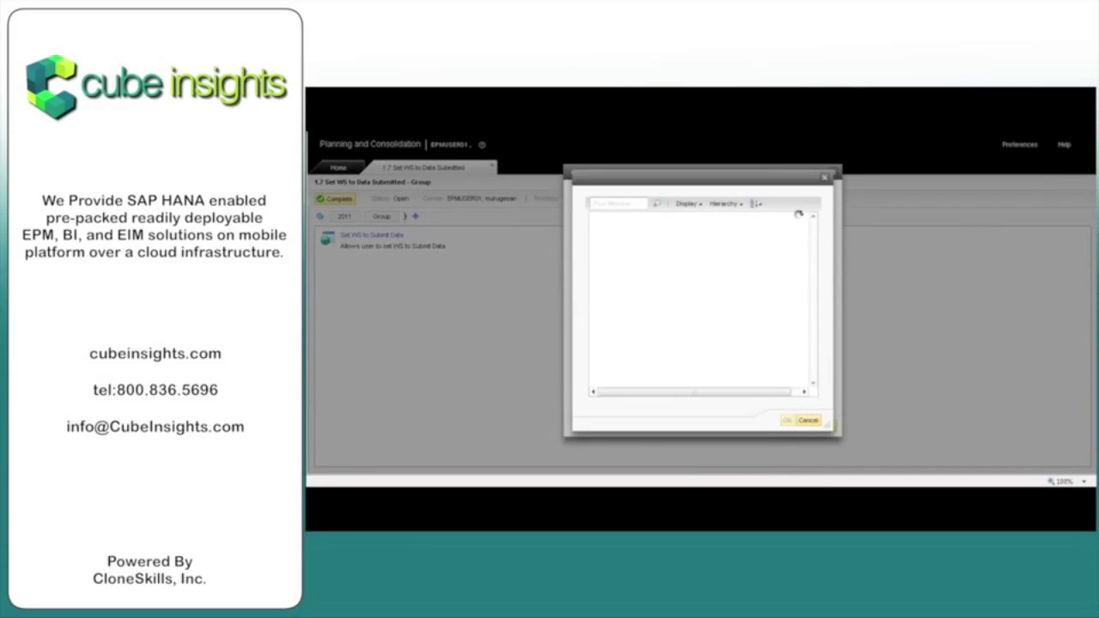
{"action": "left_click", "coordinate": [595, 234]}
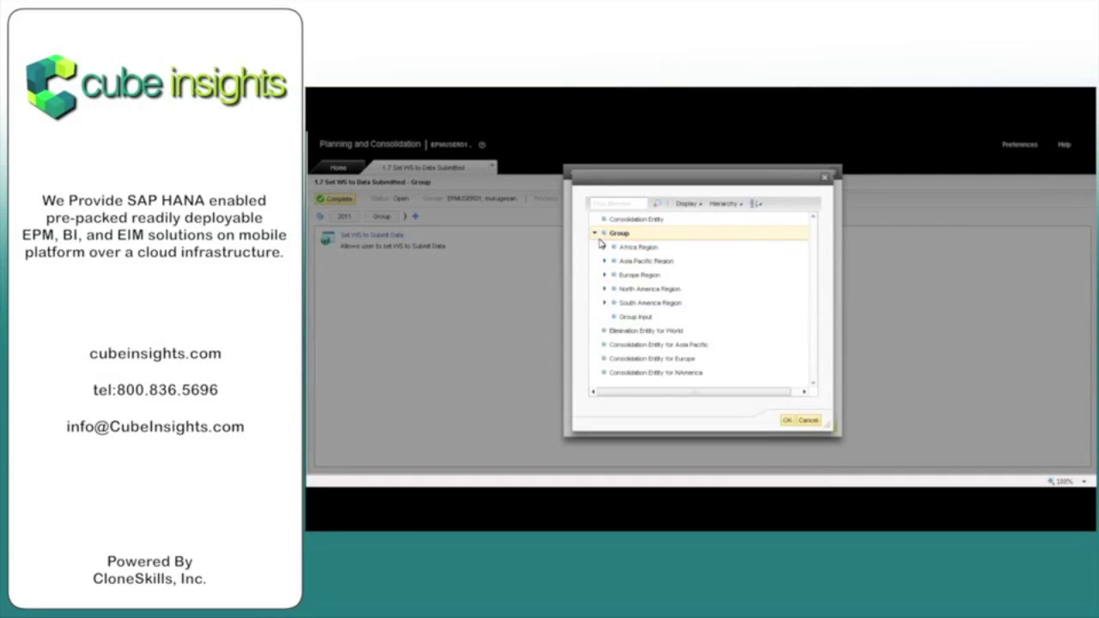
{"action": "left_click", "coordinate": [605, 275]}
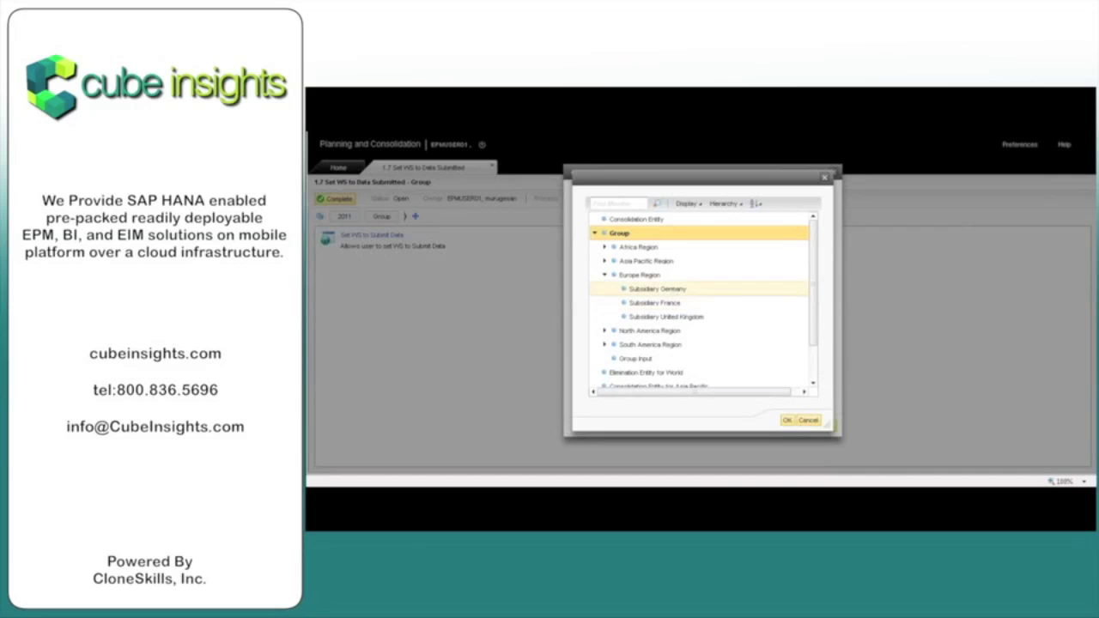
{"action": "left_click", "coordinate": [670, 317]}
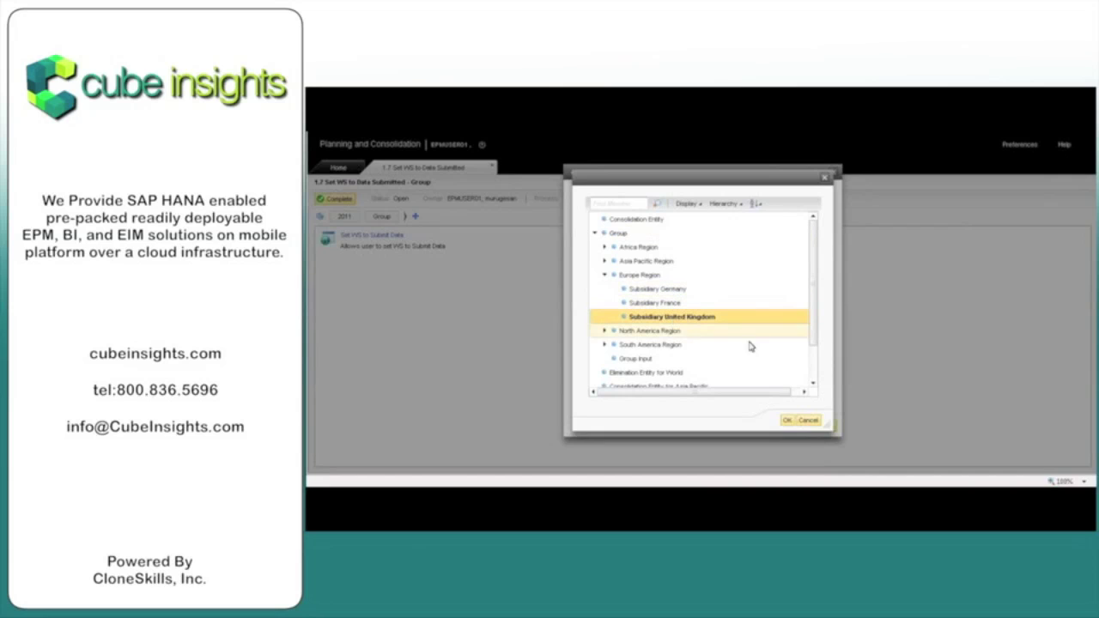
{"action": "left_click", "coordinate": [787, 420]}
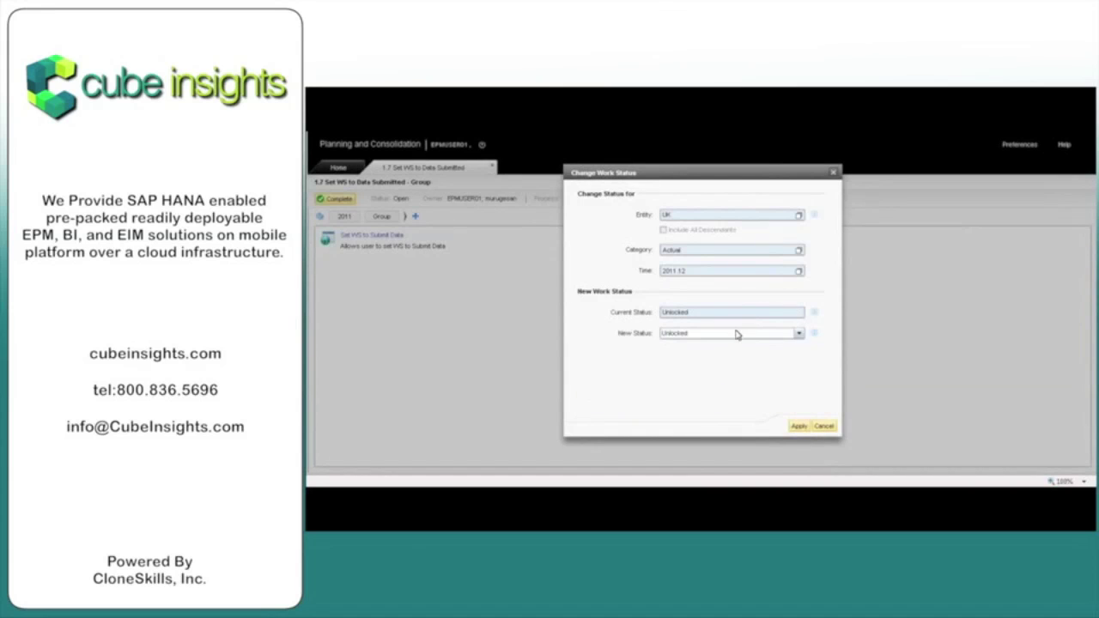
{"action": "left_click", "coordinate": [739, 333]}
{"action": "left_click", "coordinate": [732, 359]}
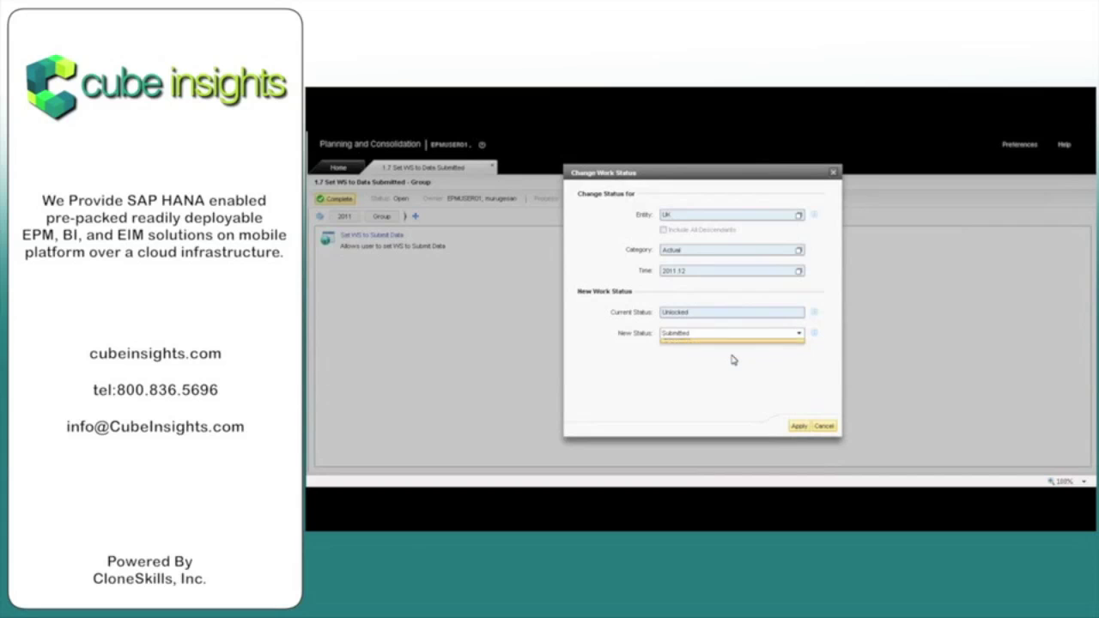
{"action": "left_click", "coordinate": [799, 426]}
{"action": "left_click", "coordinate": [824, 426]}
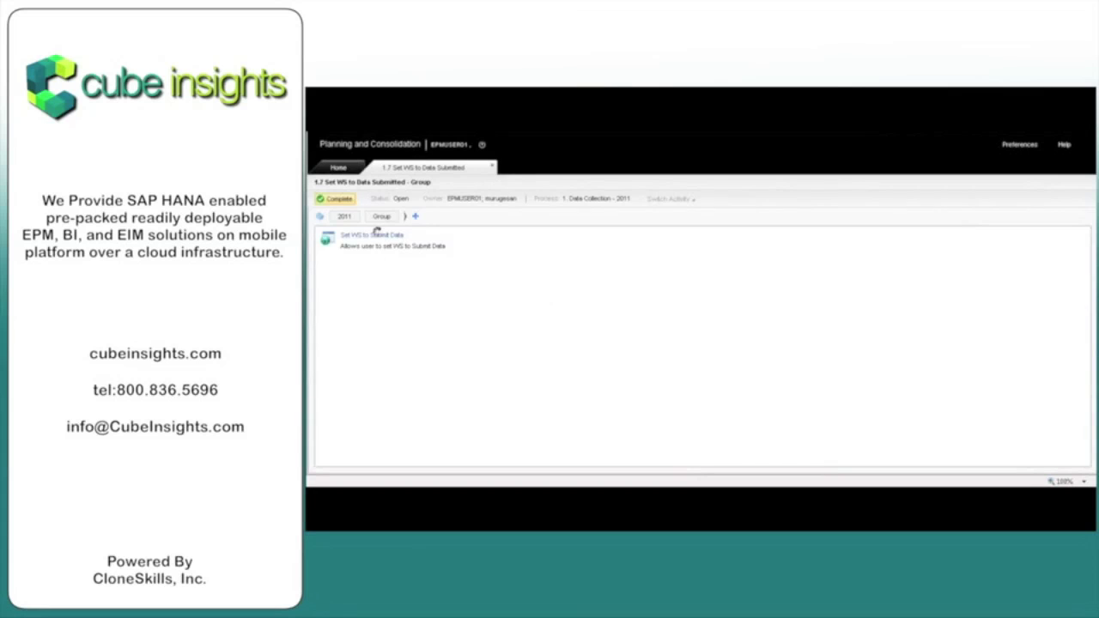
Step: Change the work status of Subsidiary Canada in the North America Region to Submitted for Actual 2011.12
{"action": "left_click", "coordinate": [376, 234]}
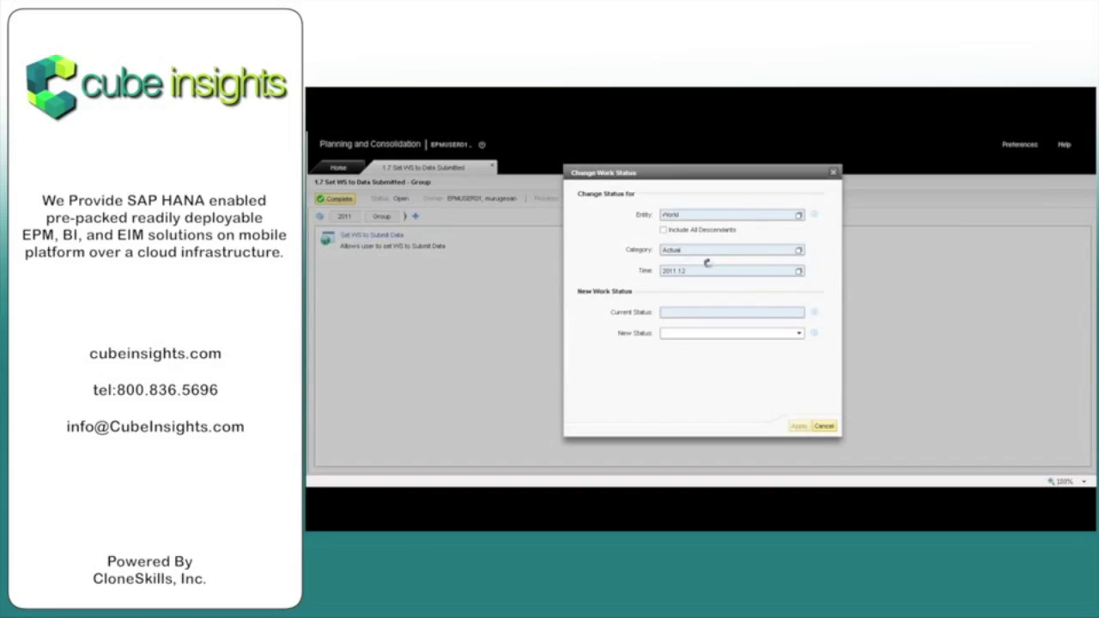
{"action": "left_click", "coordinate": [799, 214]}
{"action": "left_click", "coordinate": [594, 232]}
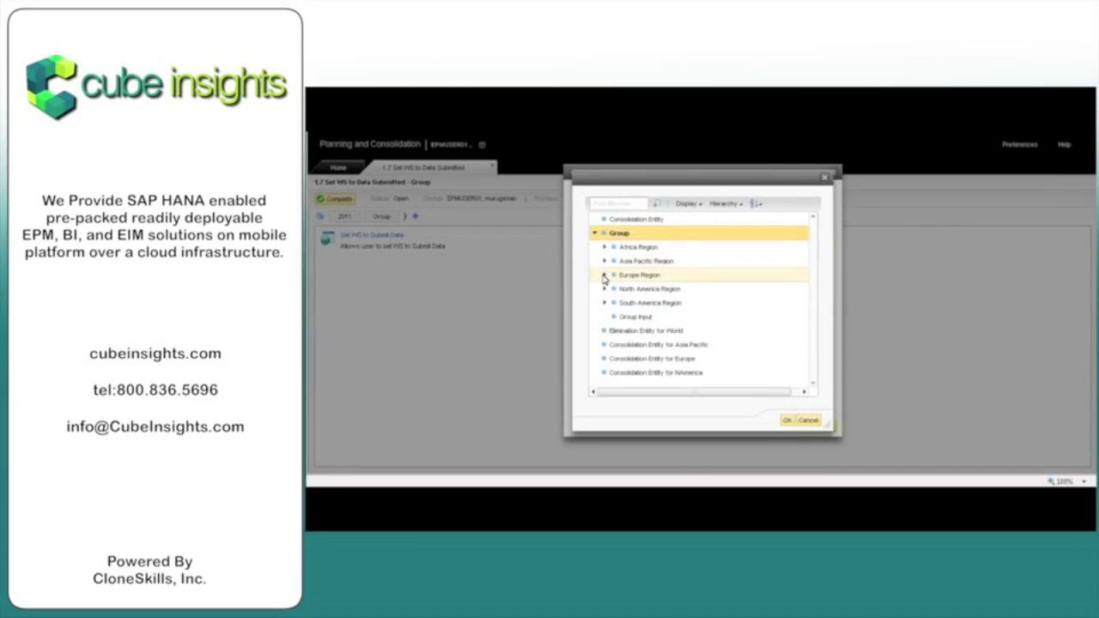
{"action": "left_click", "coordinate": [604, 289]}
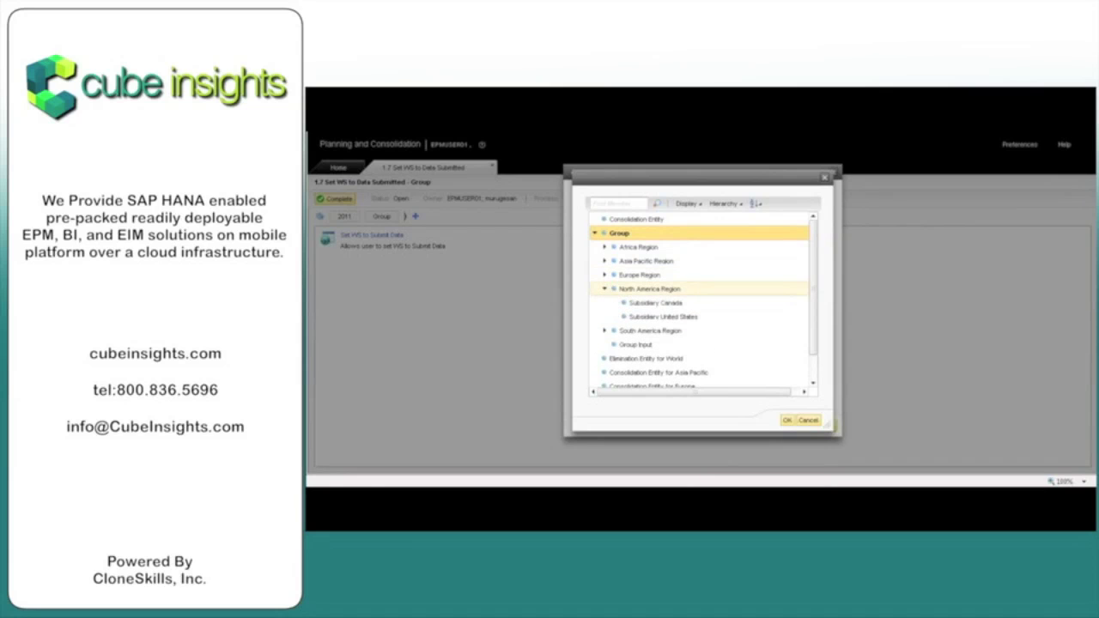
{"action": "left_click", "coordinate": [657, 304]}
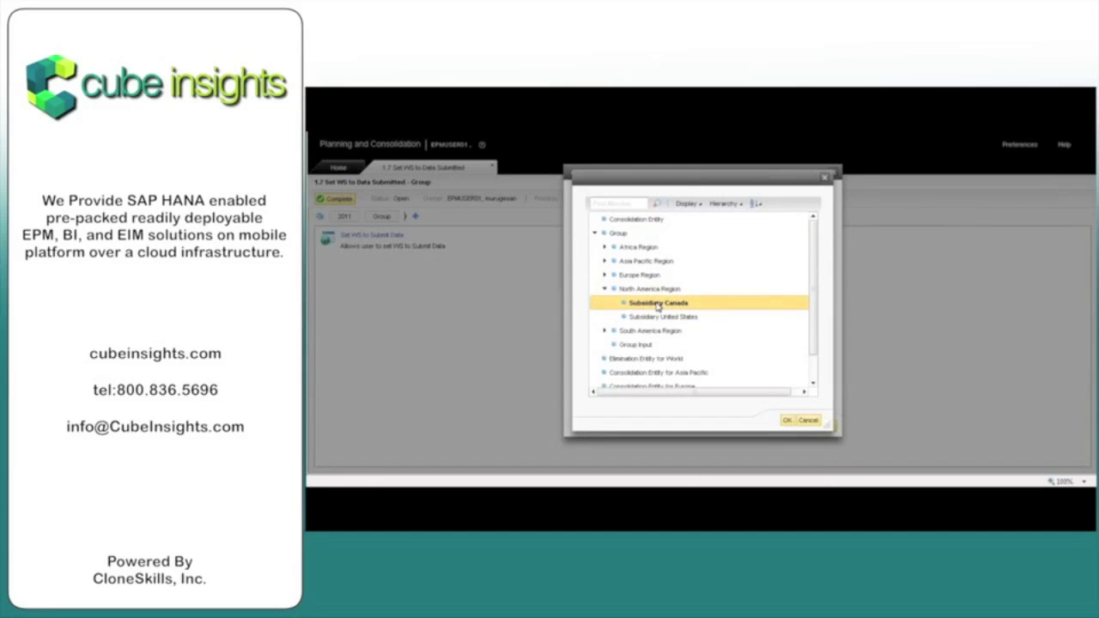
{"action": "left_click", "coordinate": [788, 419]}
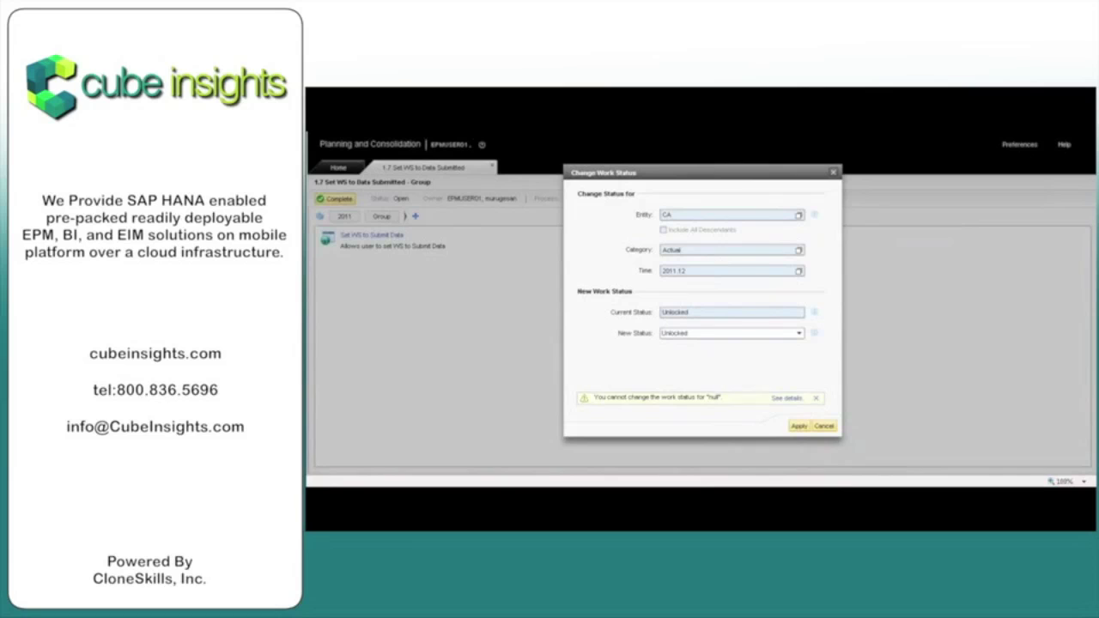
{"action": "left_click", "coordinate": [705, 333]}
{"action": "left_click", "coordinate": [704, 358]}
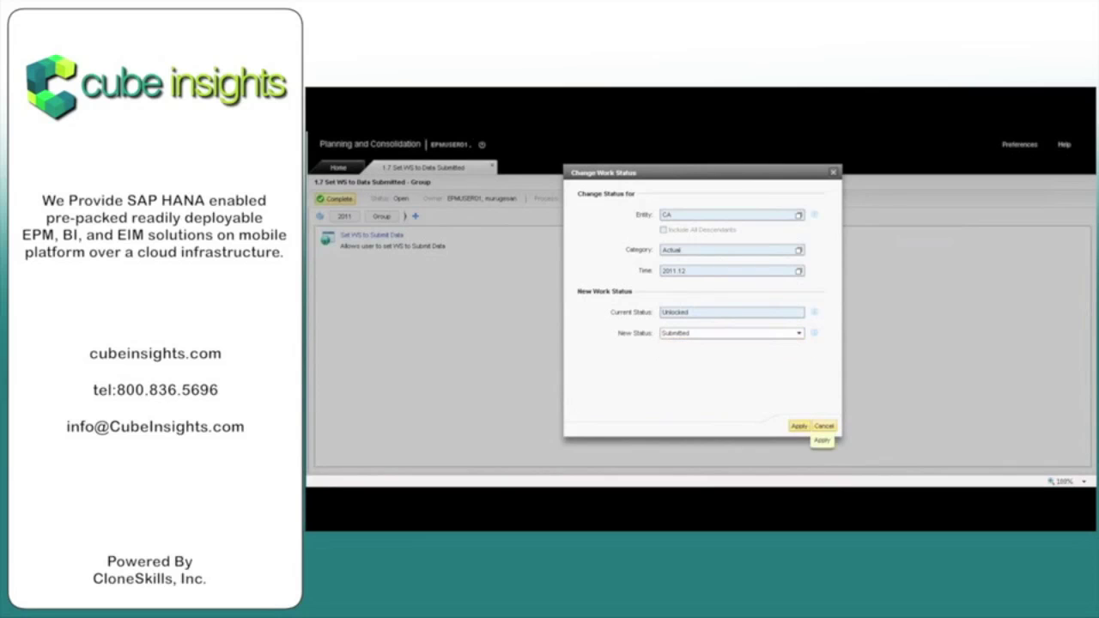
{"action": "left_click", "coordinate": [799, 426]}
{"action": "left_click", "coordinate": [825, 426]}
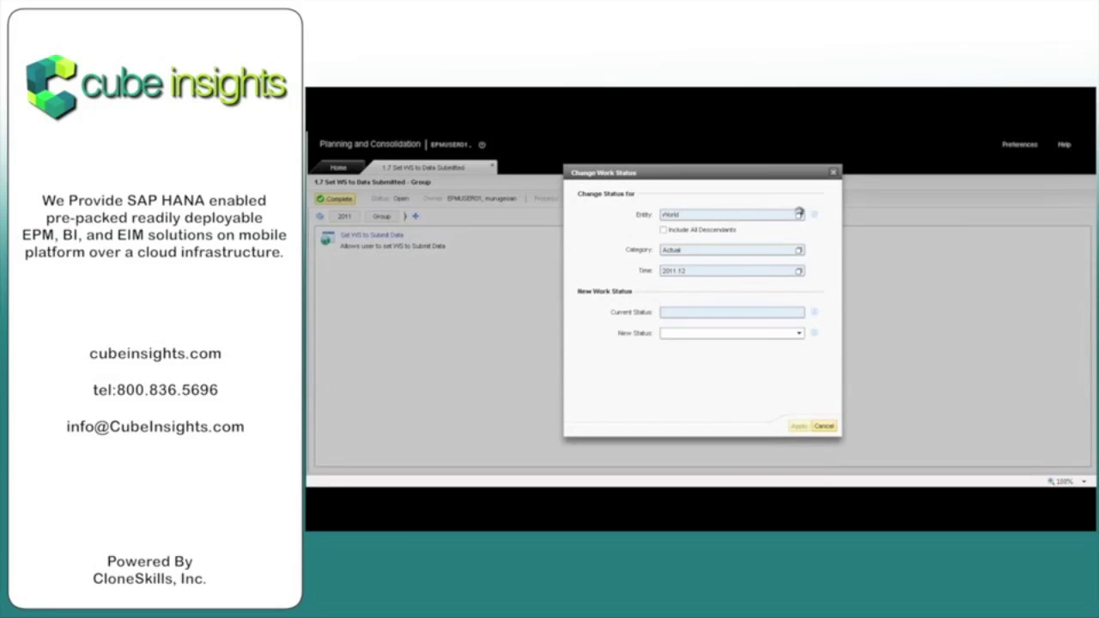
Step: Change the work status of Subsidiary United States in the North America Region to Submitted for Actual 2011.12
{"action": "left_click", "coordinate": [798, 215]}
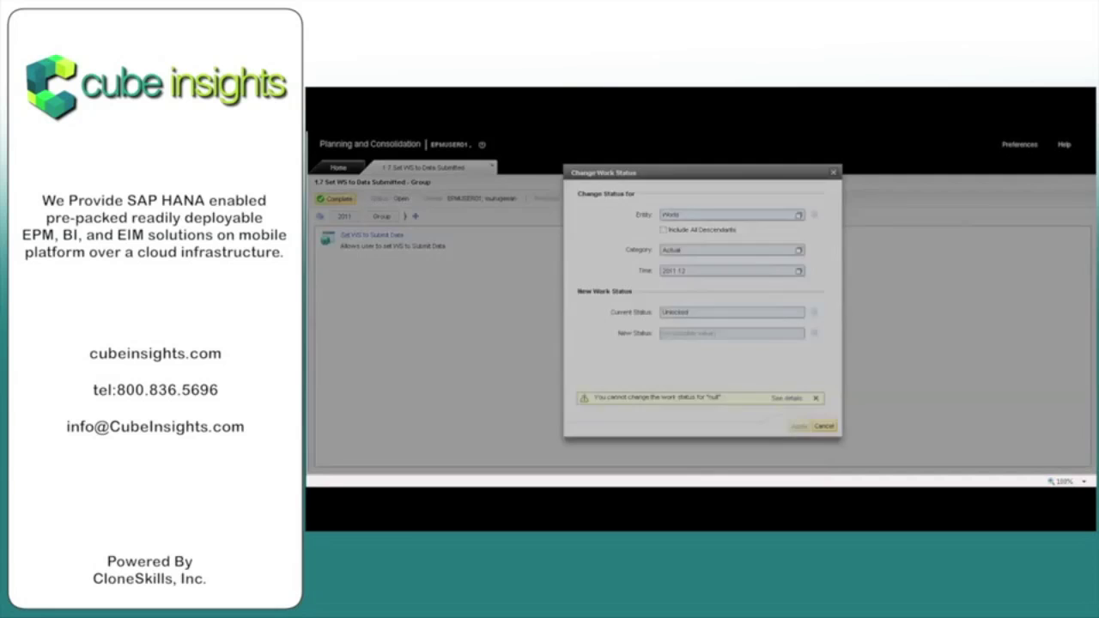
{"action": "left_click", "coordinate": [594, 233]}
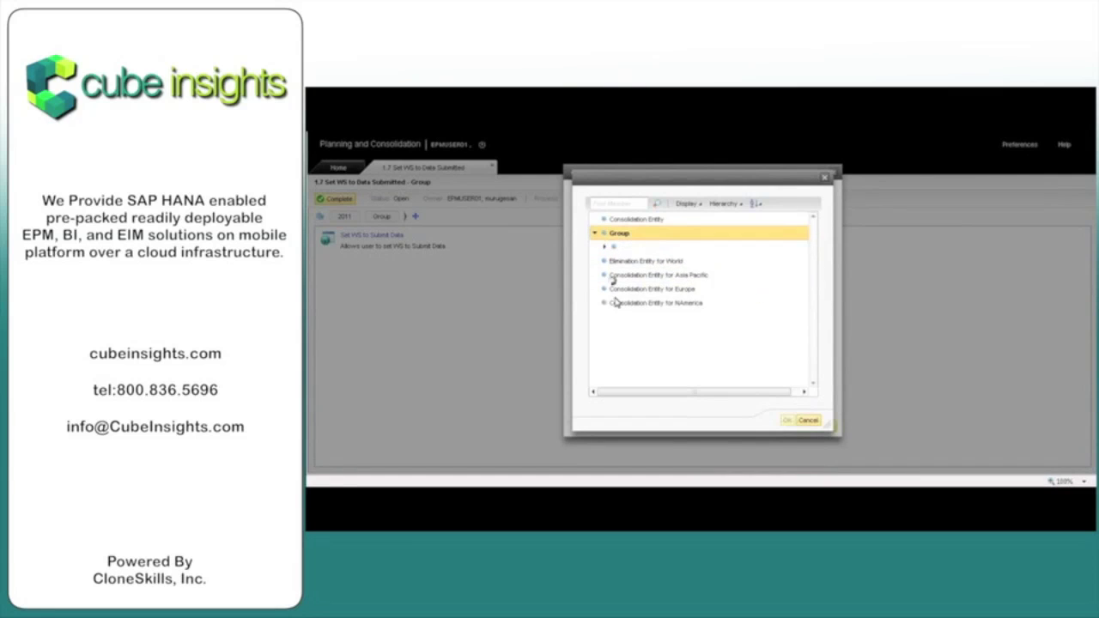
{"action": "left_click", "coordinate": [604, 288]}
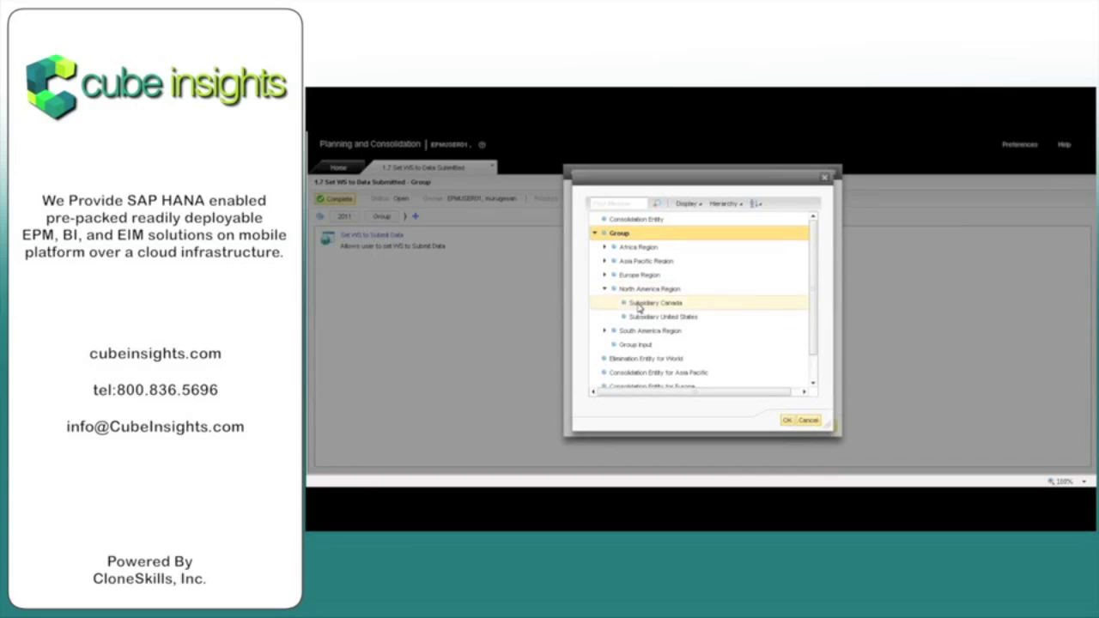
{"action": "left_click", "coordinate": [658, 317]}
{"action": "left_click", "coordinate": [787, 419]}
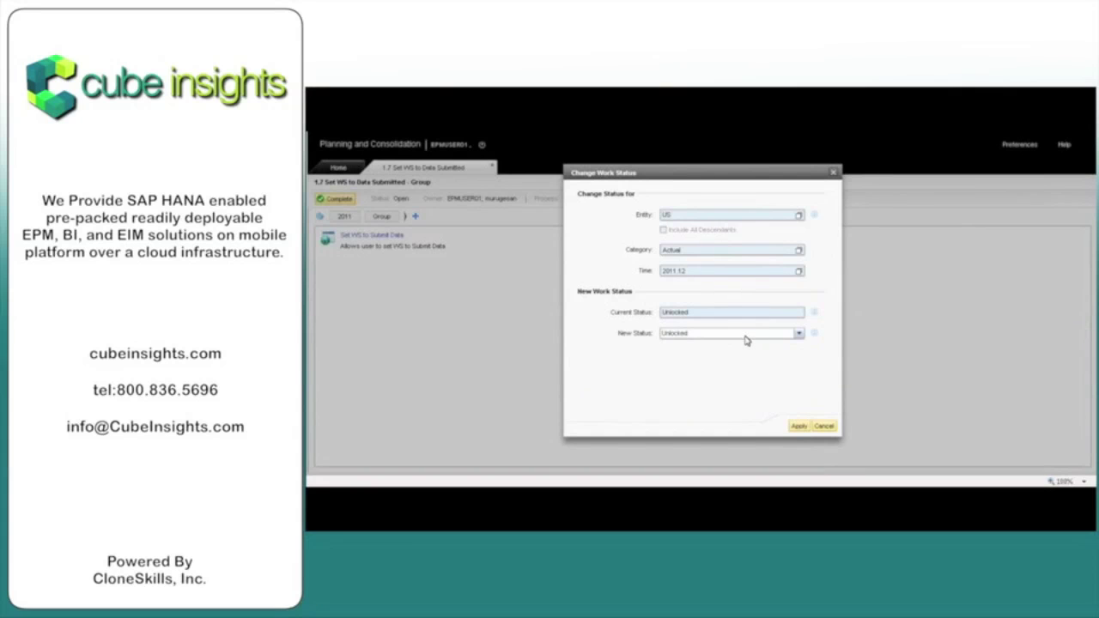
{"action": "left_click", "coordinate": [721, 339]}
{"action": "left_click", "coordinate": [712, 358]}
{"action": "left_click", "coordinate": [798, 426]}
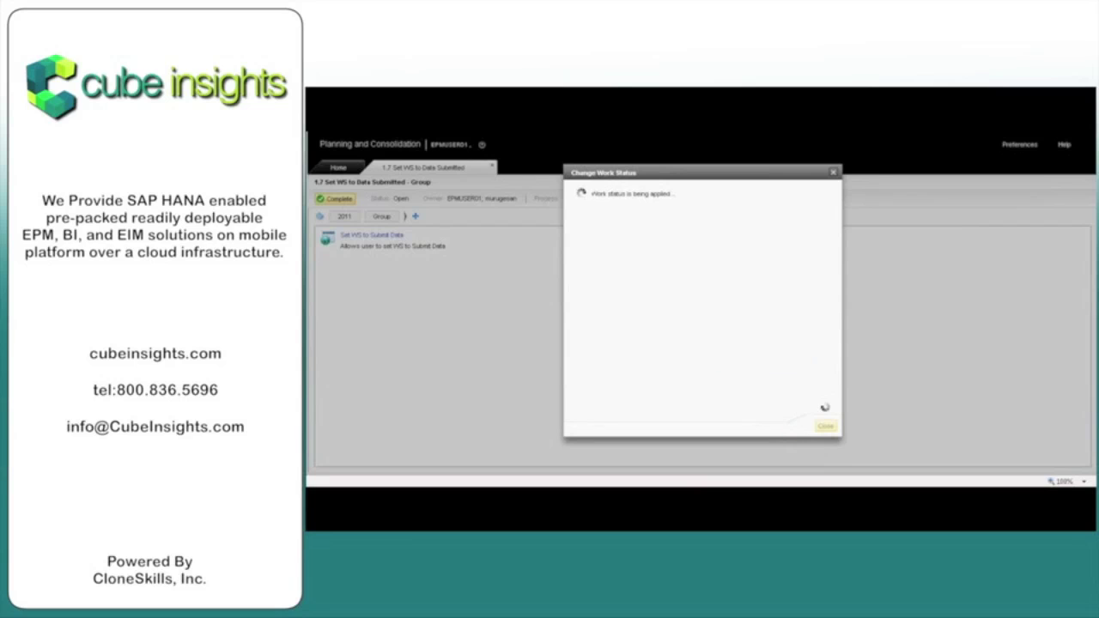
{"action": "left_click", "coordinate": [825, 426]}
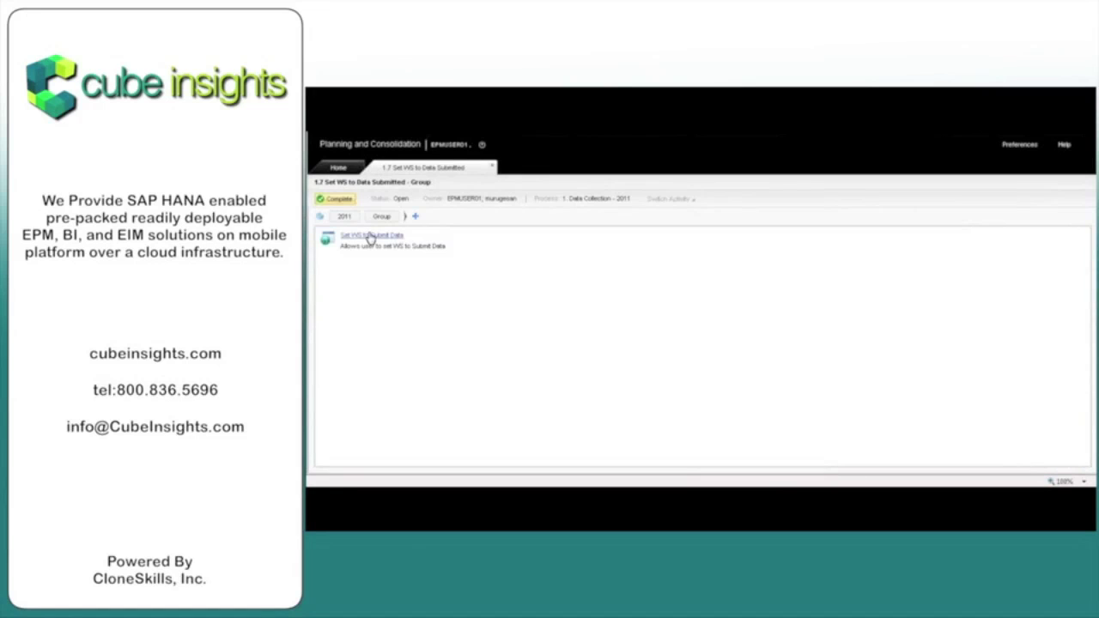
Step: Change the work status of Group Input to Submitted for Actual 2011.12 and close the 1.7 Set WS to Data Submitted activity
{"action": "left_click", "coordinate": [369, 236]}
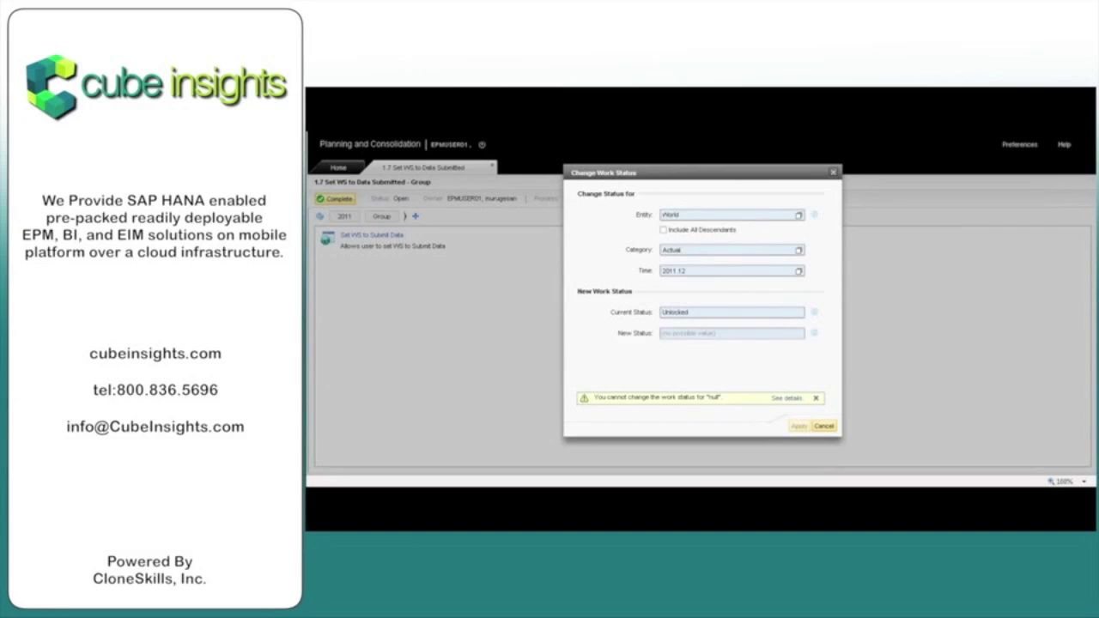
{"action": "left_click", "coordinate": [799, 215]}
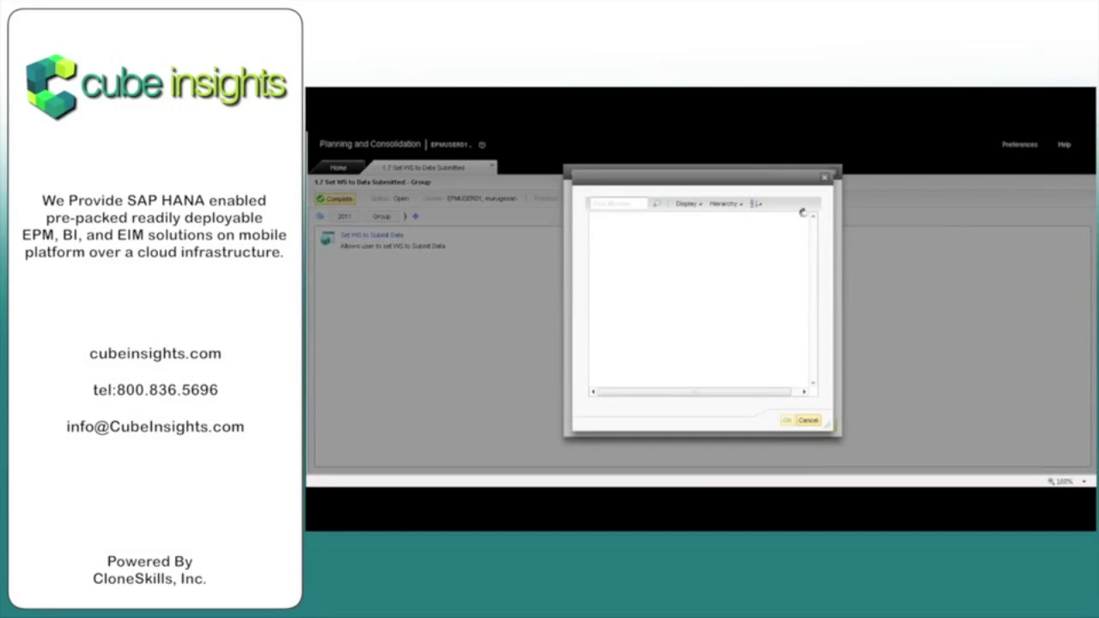
{"action": "left_click", "coordinate": [594, 233]}
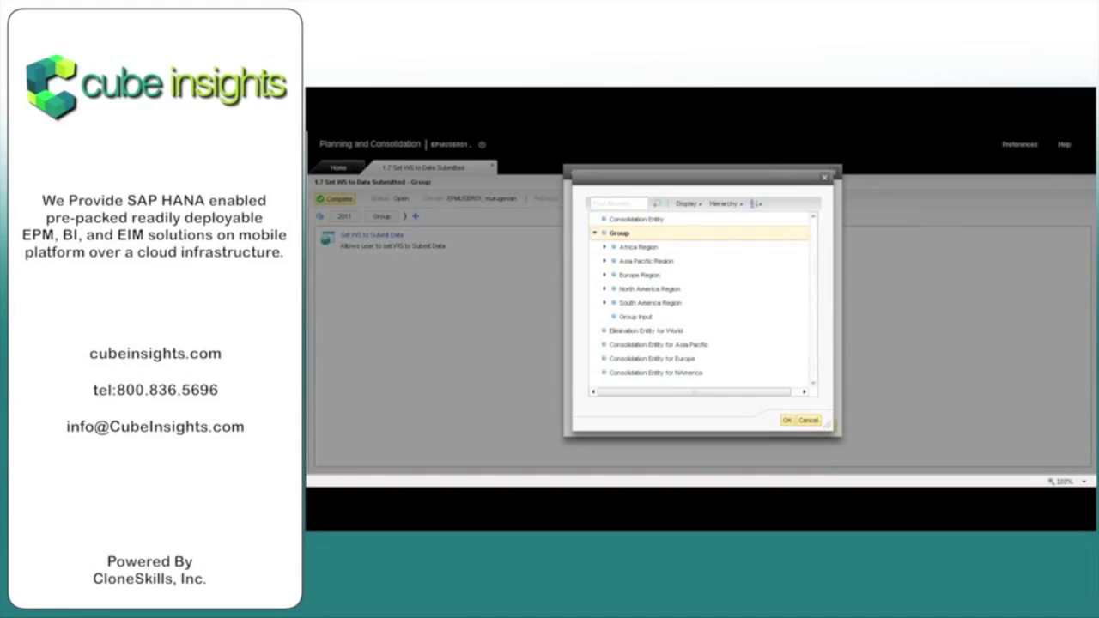
{"action": "left_click", "coordinate": [639, 318]}
{"action": "left_click", "coordinate": [639, 318]}
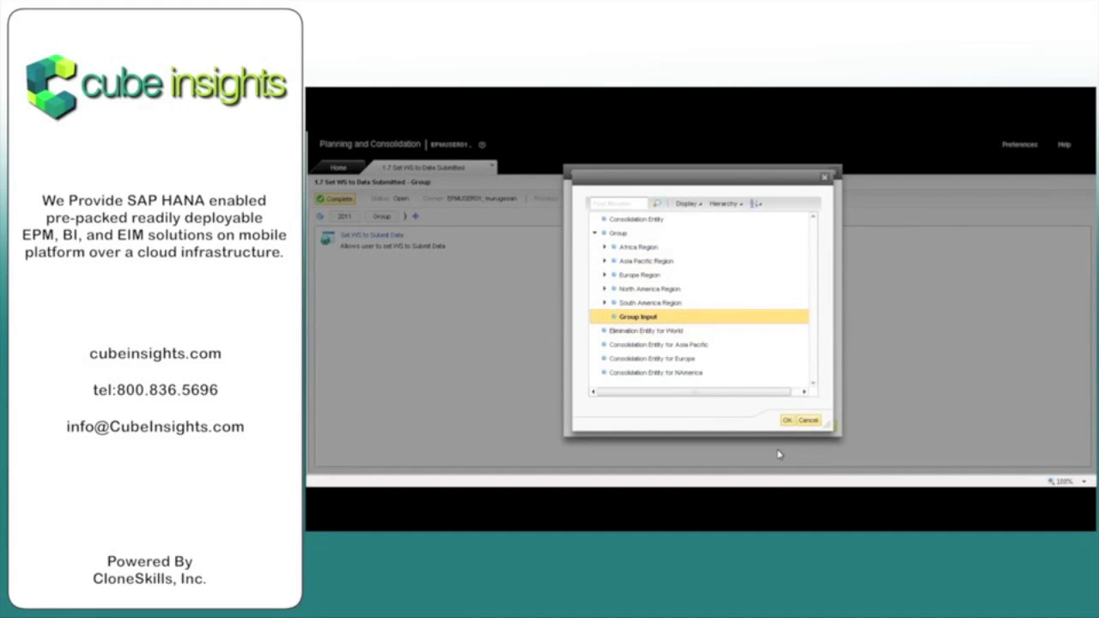
{"action": "left_click", "coordinate": [787, 420]}
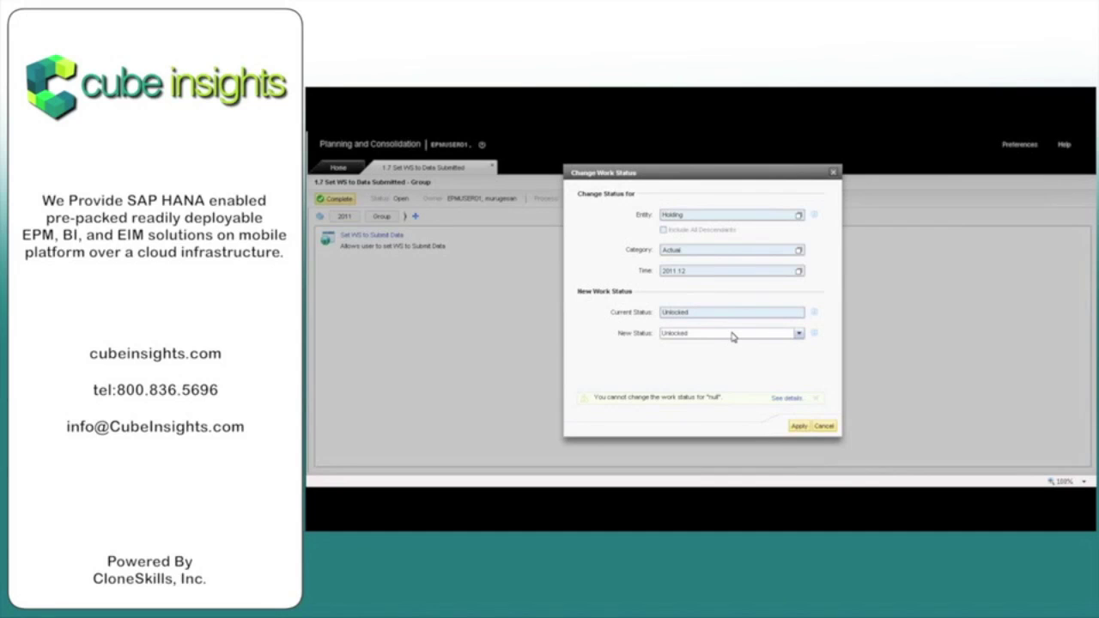
{"action": "left_click", "coordinate": [732, 337]}
{"action": "left_click", "coordinate": [732, 357]}
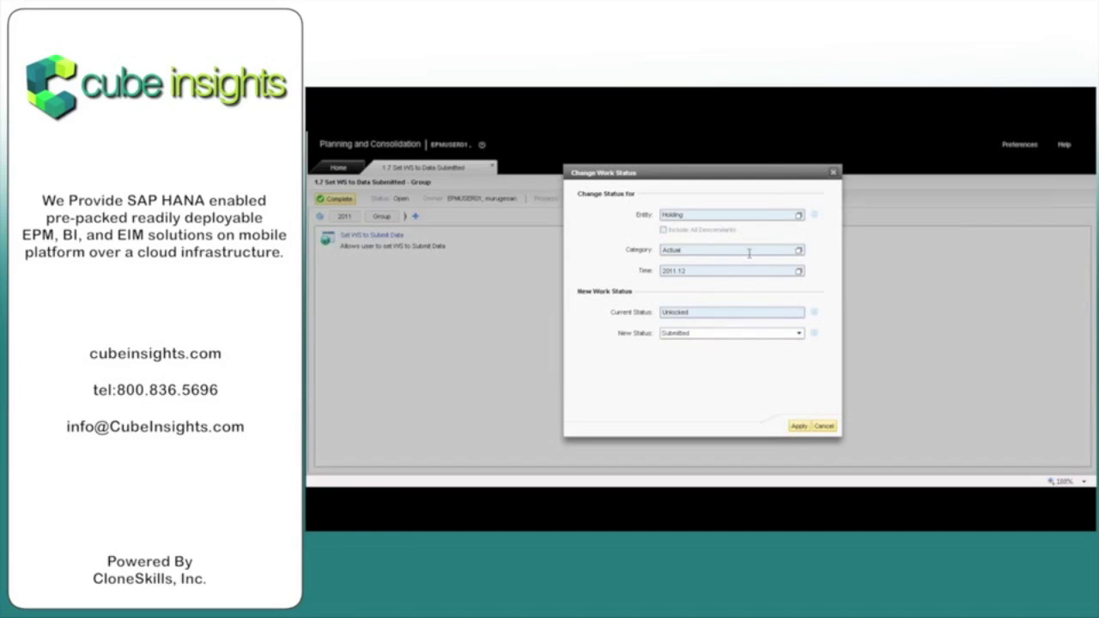
{"action": "left_click", "coordinate": [799, 426]}
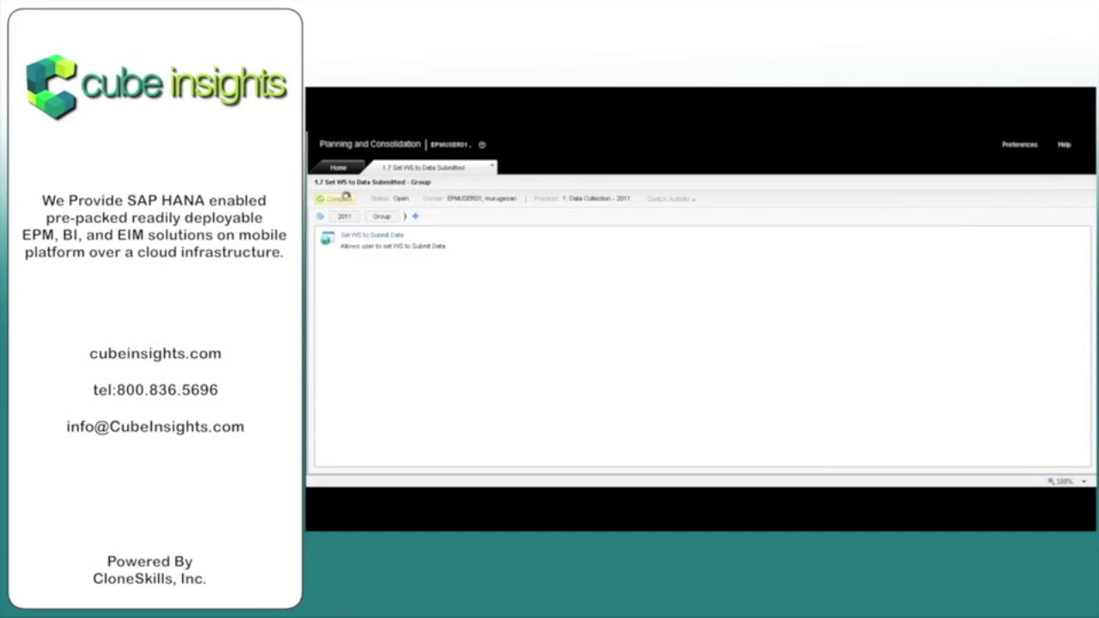
{"action": "left_click", "coordinate": [492, 166]}
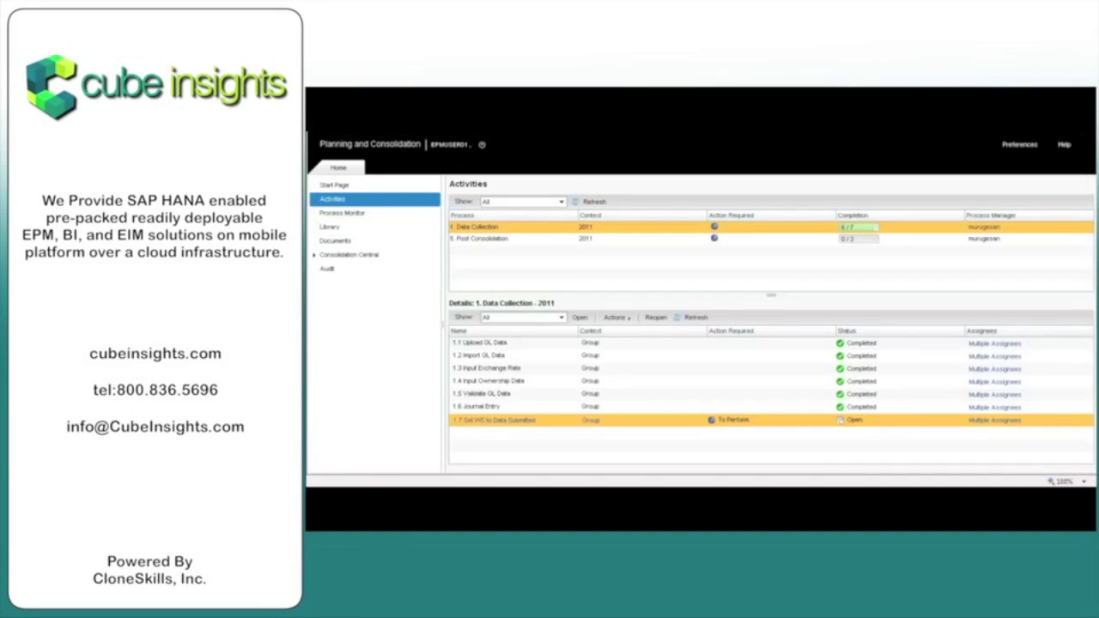